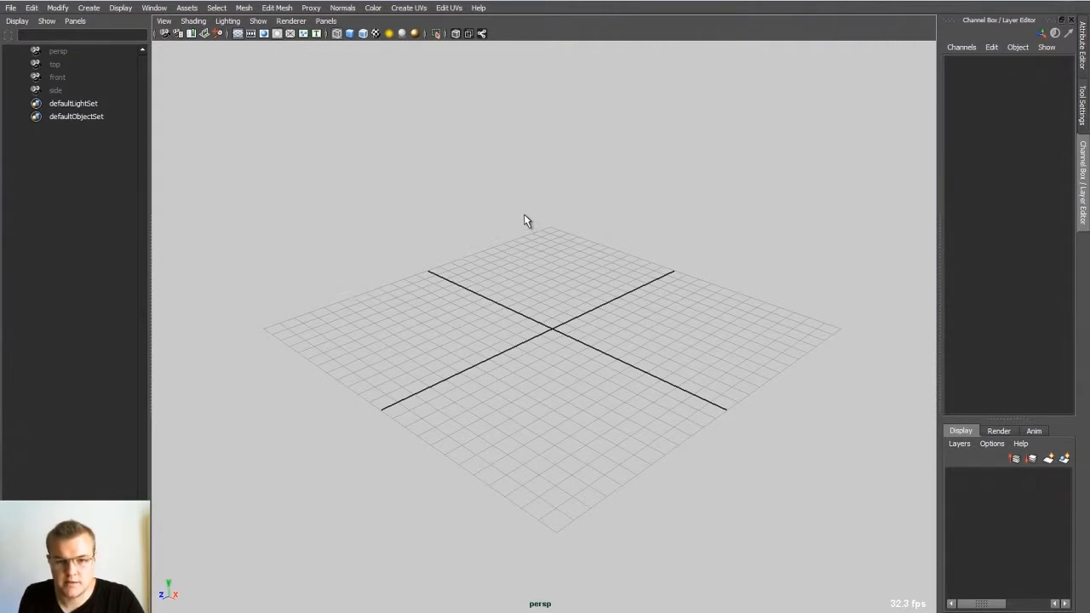
# Step: Create a polygon cube at the origin and display it with smooth shading
pyautogui.keyDown('shift'); pyautogui.rightClick(514, 170); pyautogui.keyUp('shift')
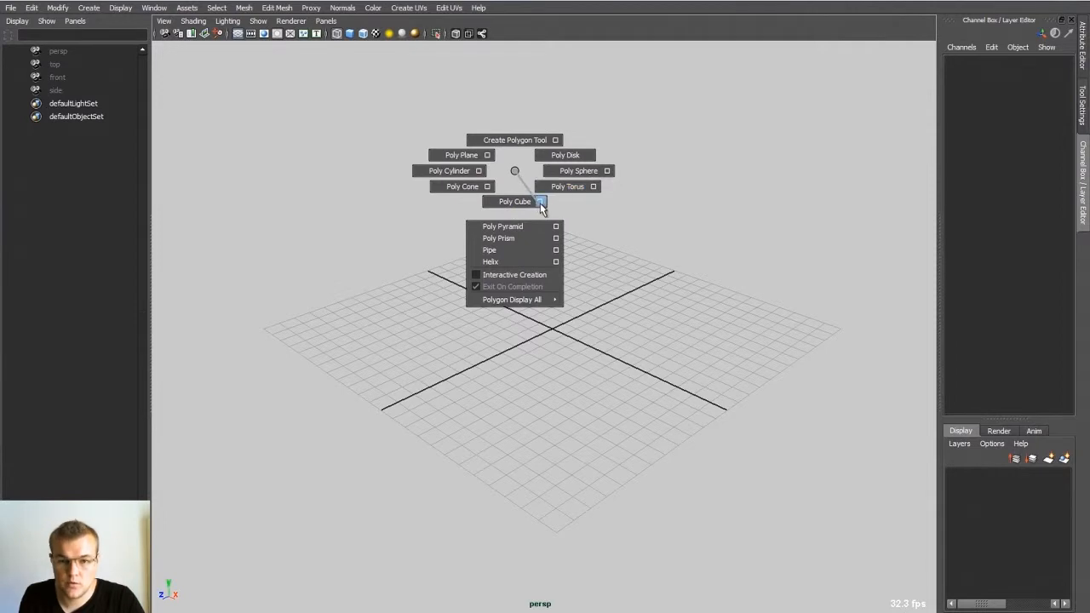
pyautogui.moveTo(536, 204); pyautogui.dragTo(516, 208, button='right')
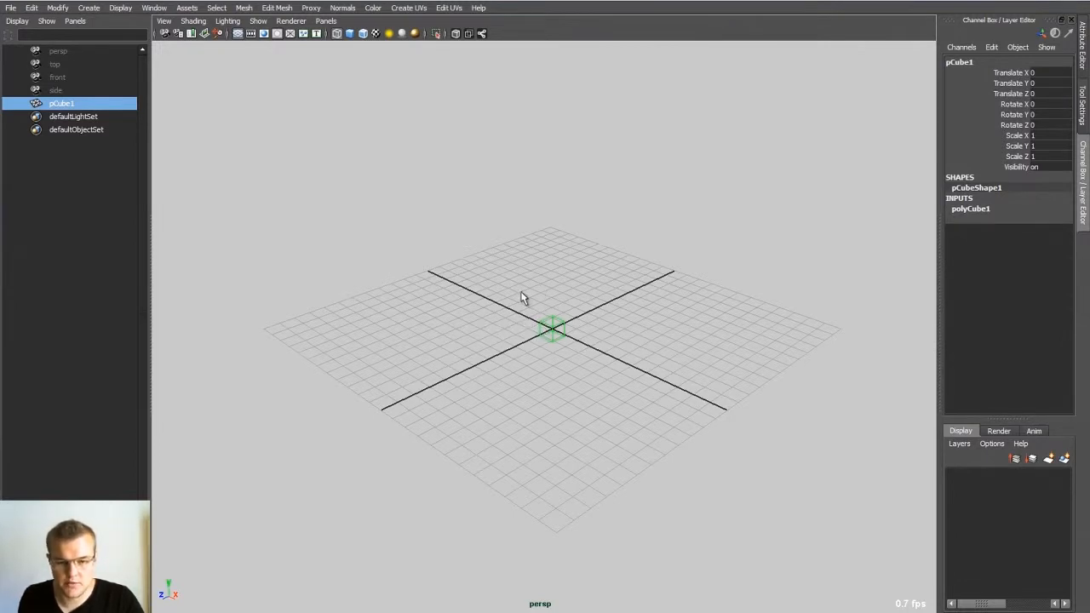
pyautogui.keyDown('alt'); pyautogui.moveTo(531, 333); pyautogui.dragTo(761, 401, button='right'); pyautogui.keyUp('alt')
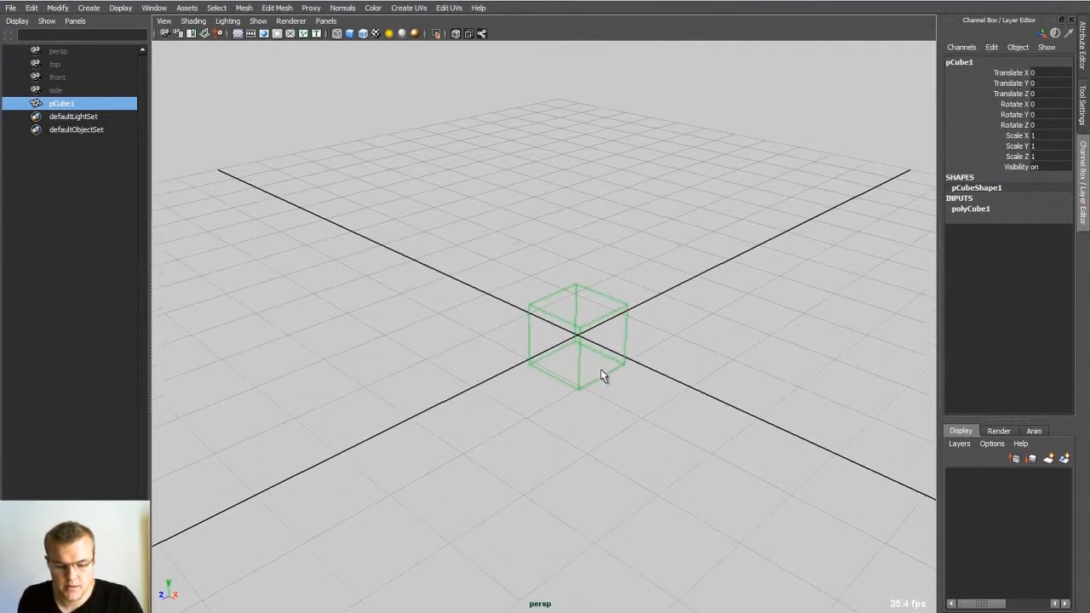
pyautogui.press('5')
# Step: Examine the shaded cube from several viewing angles
pyautogui.keyDown('alt'); pyautogui.moveTo(603, 377); pyautogui.dragTo(517, 304, button='middle'); pyautogui.keyUp('alt')
pyautogui.keyDown('alt'); pyautogui.moveTo(516, 303); pyautogui.dragTo(669, 338, button='right'); pyautogui.keyUp('alt')
pyautogui.keyDown('alt'); pyautogui.moveTo(669, 338); pyautogui.dragTo(587, 297); pyautogui.keyUp('alt')
pyautogui.keyDown('alt'); pyautogui.moveTo(587, 294); pyautogui.dragTo(628, 299, button='right'); pyautogui.keyUp('alt')
pyautogui.keyDown('alt'); pyautogui.moveTo(566, 299); pyautogui.dragTo(633, 297); pyautogui.keyUp('alt')
pyautogui.keyDown('alt'); pyautogui.moveTo(633, 297); pyautogui.dragTo(555, 277, button='right'); pyautogui.keyUp('alt')
pyautogui.keyDown('alt'); pyautogui.moveTo(555, 277); pyautogui.dragTo(613, 338); pyautogui.keyUp('alt')
pyautogui.keyDown('alt'); pyautogui.moveTo(613, 338); pyautogui.dragTo(511, 315, button='right'); pyautogui.keyUp('alt')
pyautogui.keyDown('alt'); pyautogui.moveTo(511, 315); pyautogui.dragTo(615, 286); pyautogui.keyUp('alt')
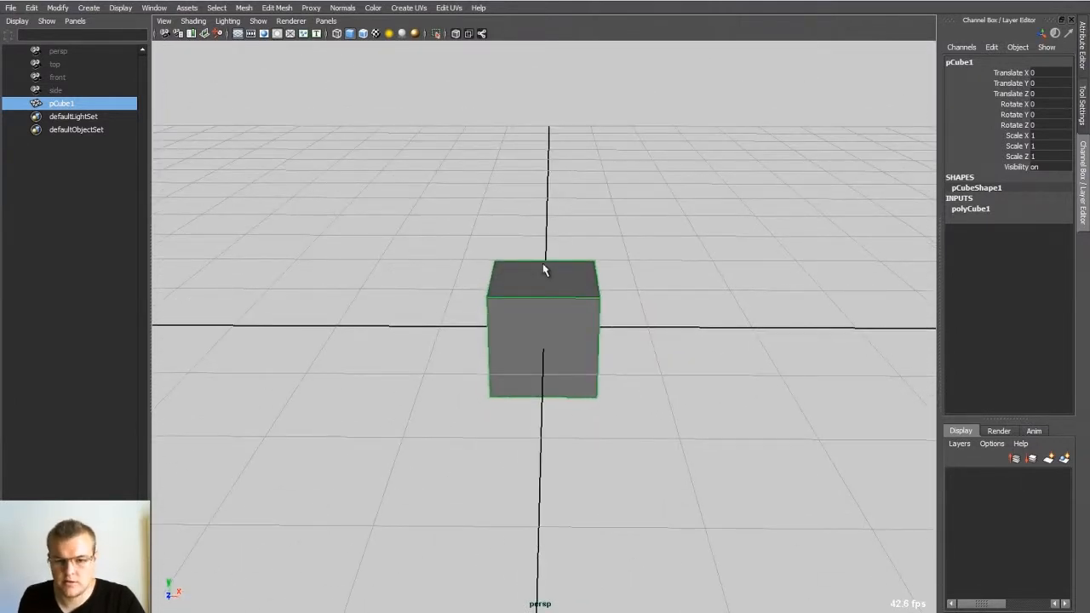
pyautogui.keyDown('alt'); pyautogui.moveTo(542, 266); pyautogui.dragTo(517, 273); pyautogui.keyUp('alt')
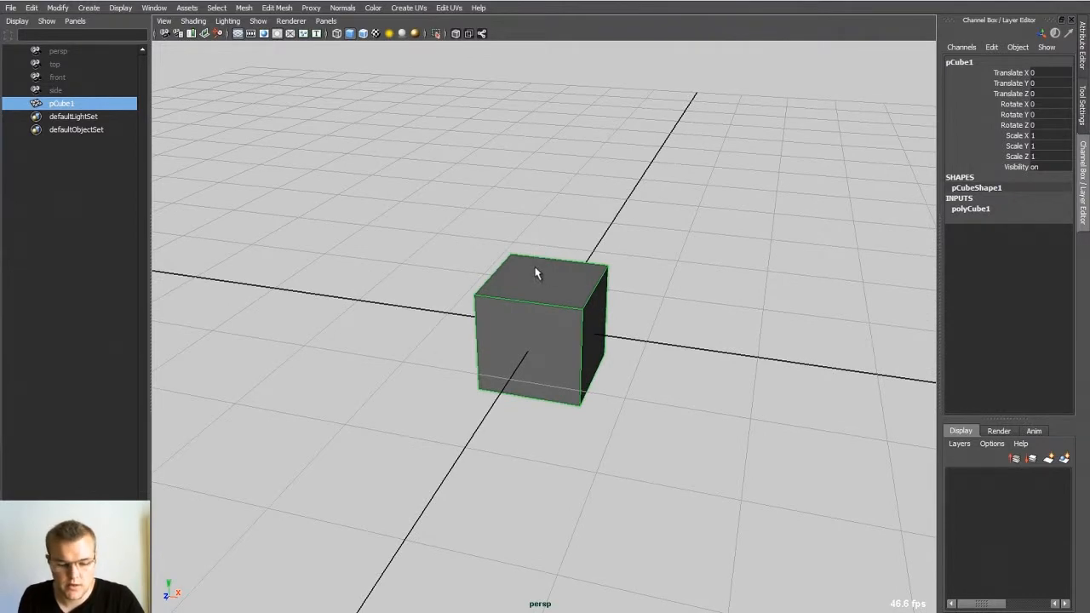
# Step: Extrude the cube's top face upward to form a taller block
pyautogui.moveTo(545, 261); pyautogui.dragTo(549, 289, button='right')
pyautogui.keyDown('alt'); pyautogui.moveTo(560, 282); pyautogui.dragTo(522, 283); pyautogui.keyUp('alt')
pyautogui.click(572, 281)
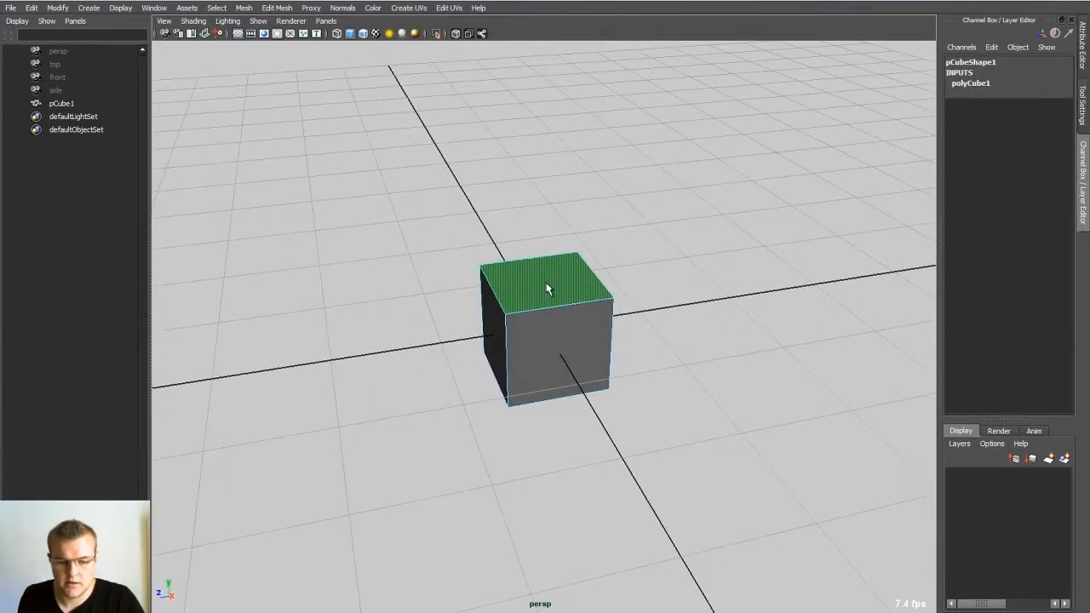
pyautogui.keyDown('shift'); pyautogui.moveTo(548, 282); pyautogui.dragTo(549, 310, button='right'); pyautogui.keyUp('shift')
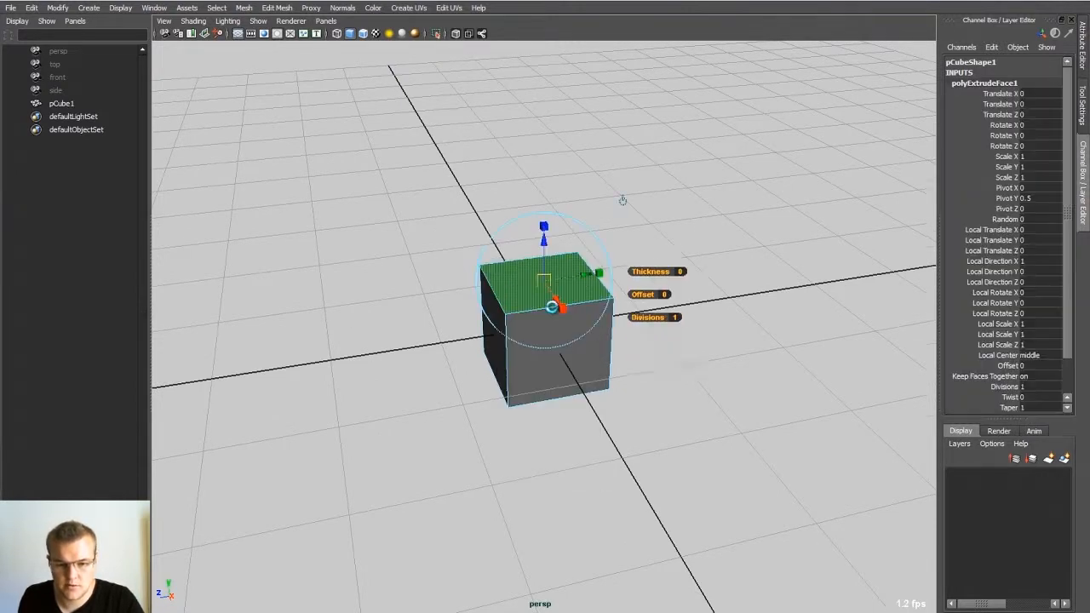
pyautogui.moveTo(546, 239); pyautogui.dragTo(554, 112)
# Step: Extrude the two stacked side faces outward into a flared section, with local translate Z 1.666 and offset -0.7
pyautogui.keyDown('alt'); pyautogui.moveTo(669, 220); pyautogui.dragTo(650, 262); pyautogui.keyUp('alt')
pyautogui.press('q')
pyautogui.click(565, 264)
pyautogui.keyDown('shift'); pyautogui.click(564, 314); pyautogui.keyUp('shift')
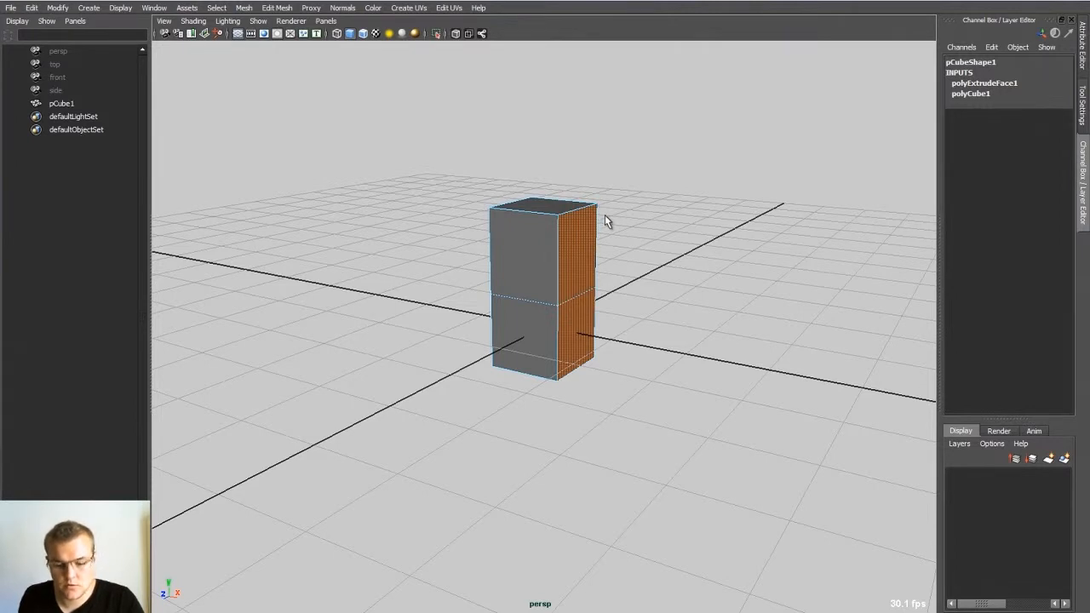
pyautogui.hotkey('ctrl', 'e')
pyautogui.keyDown('alt'); pyautogui.moveTo(608, 219); pyautogui.dragTo(641, 294); pyautogui.keyUp('alt')
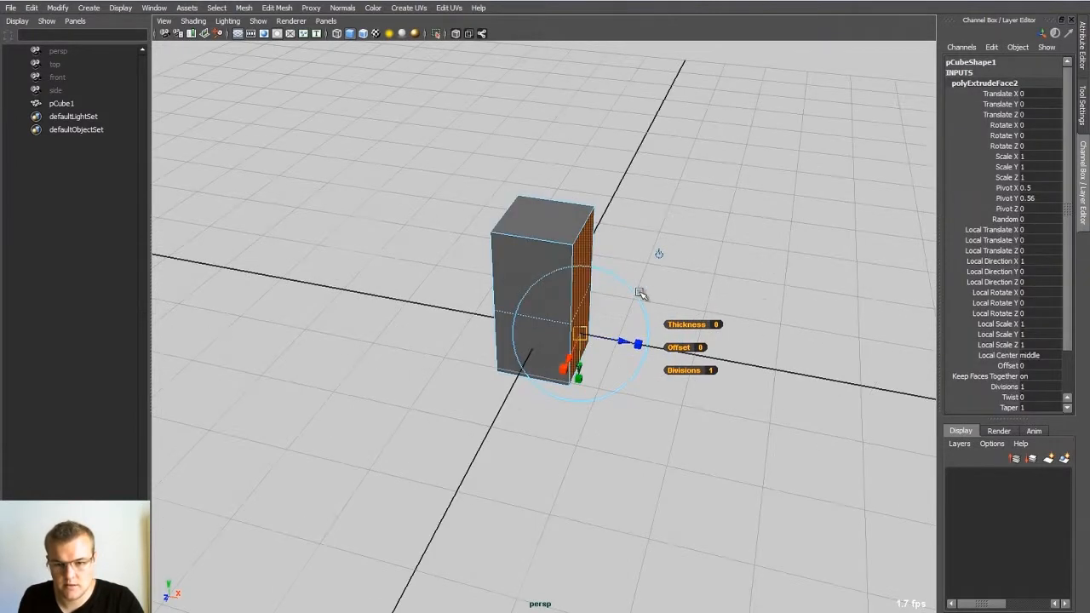
pyautogui.keyDown('alt'); pyautogui.moveTo(692, 300); pyautogui.dragTo(614, 266, button='middle'); pyautogui.keyUp('alt')
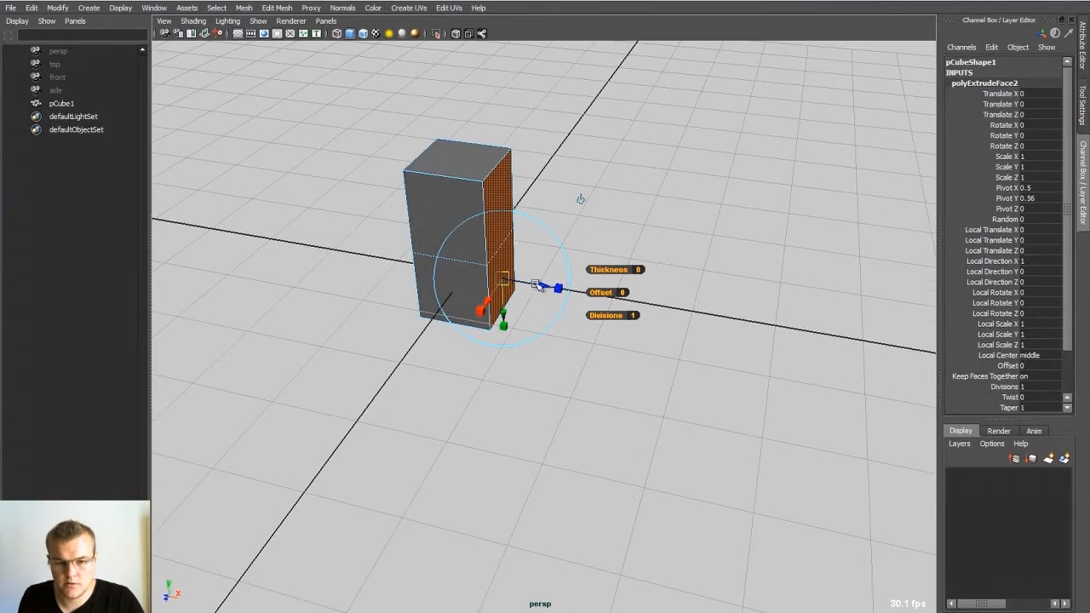
pyautogui.moveTo(537, 284); pyautogui.dragTo(673, 308)
pyautogui.moveTo(734, 293); pyautogui.dragTo(666, 283)
pyautogui.keyDown('alt'); pyautogui.moveTo(781, 249); pyautogui.dragTo(678, 221); pyautogui.keyUp('alt')
pyautogui.scroll(-4, 678, 221)
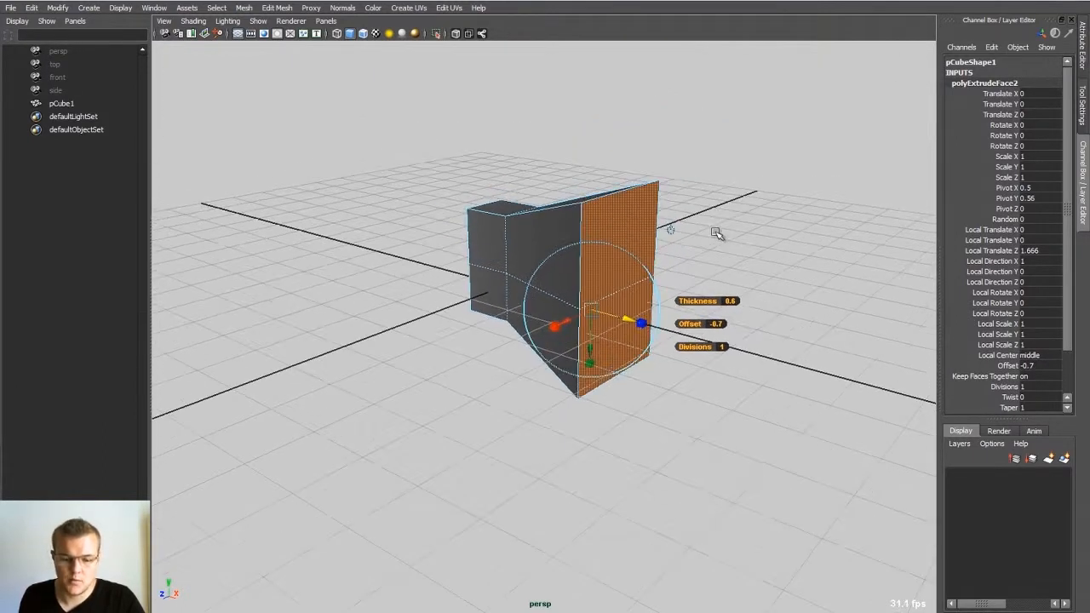
# Step: Return to object mode with the whole mesh selected and review the mesh-editing commands
pyautogui.click(722, 229)
pyautogui.moveTo(594, 254); pyautogui.dragTo(710, 200, button='right')
pyautogui.keyDown('alt'); pyautogui.moveTo(673, 225); pyautogui.dragTo(657, 281); pyautogui.keyUp('alt')
pyautogui.click(616, 250)
pyautogui.click(245, 8)
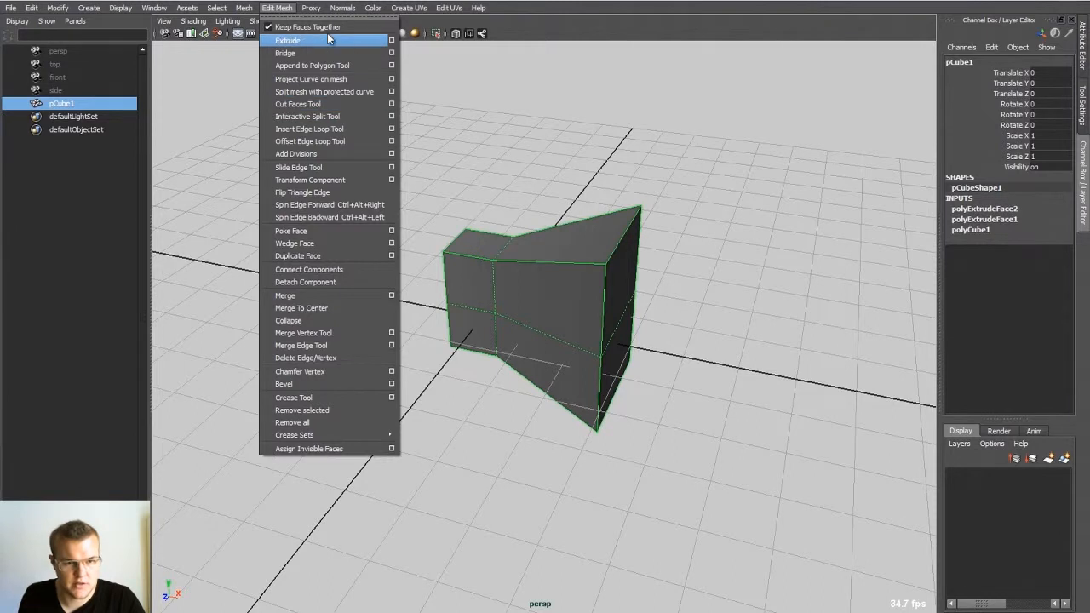
pyautogui.keyDown('alt'); pyautogui.moveTo(679, 198); pyautogui.dragTo(631, 190); pyautogui.keyUp('alt')
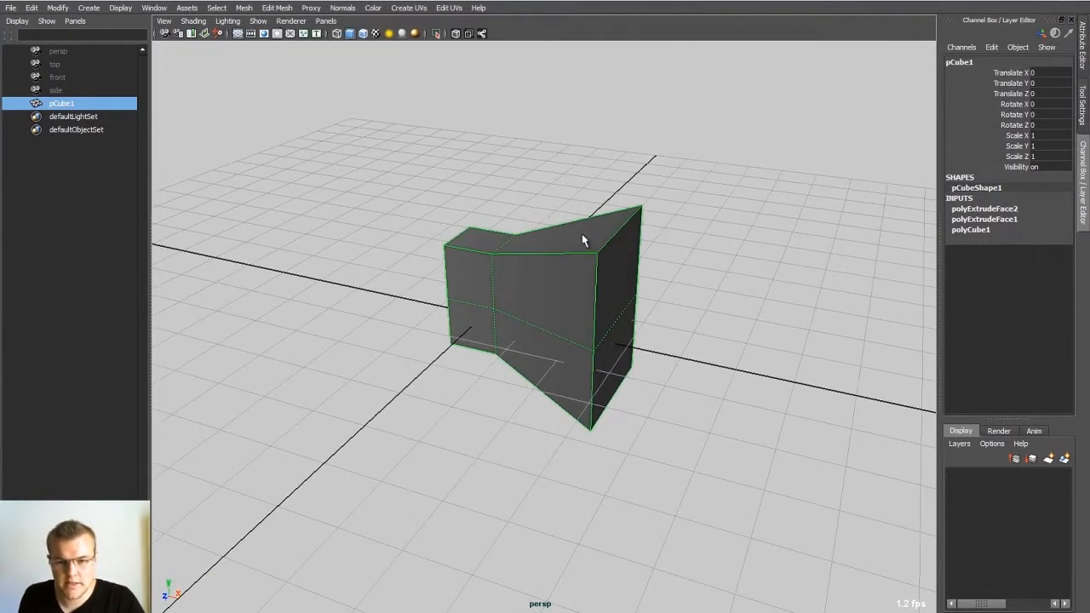
# Step: Insert five edge loops: two across the flared section and three along the length of the mesh
pyautogui.keyDown('shift'); pyautogui.moveTo(582, 236); pyautogui.dragTo(529, 255, button='right'); pyautogui.keyUp('shift')
pyautogui.click(551, 252)
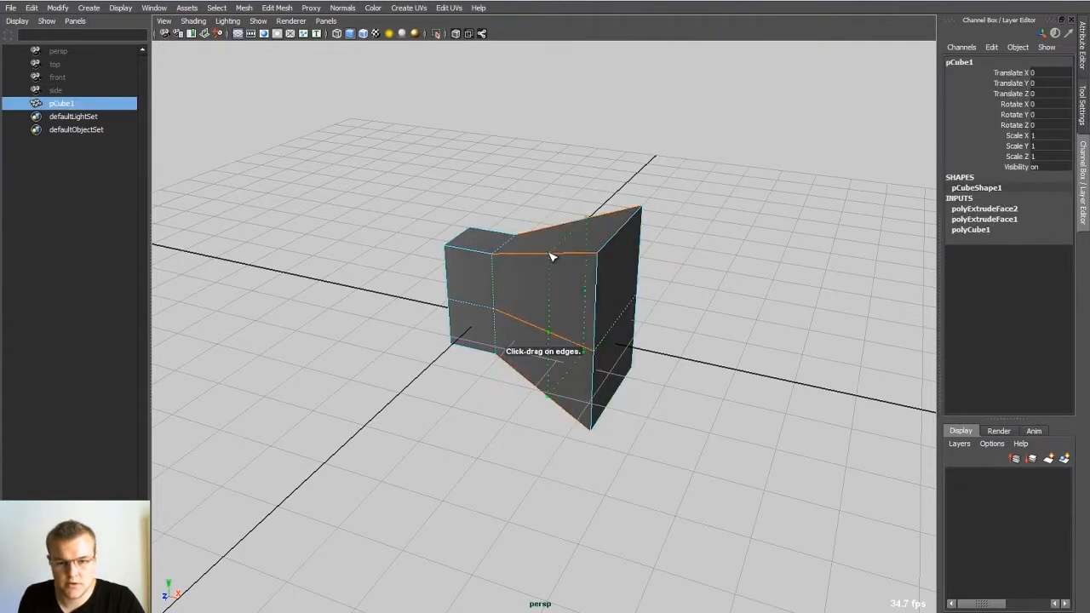
pyautogui.click(598, 253)
pyautogui.keyDown('alt'); pyautogui.moveTo(597, 253); pyautogui.dragTo(661, 249); pyautogui.keyUp('alt')
pyautogui.click(550, 261)
pyautogui.click(597, 247)
pyautogui.click(588, 249)
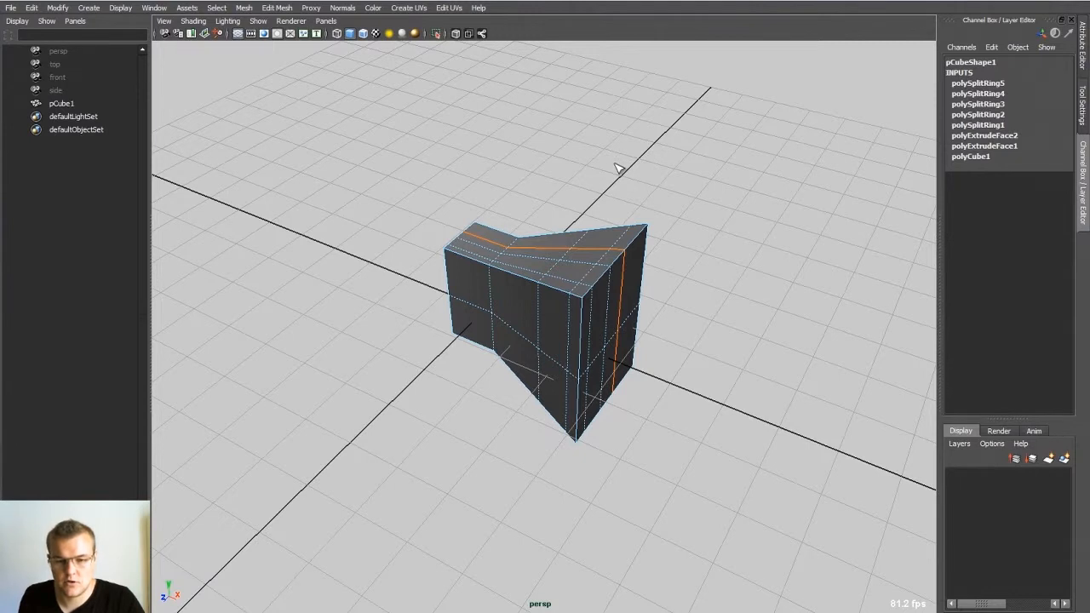
# Step: Show the Insert Edge Loop tool's settings and change Maintain position to Multiple edge loops
pyautogui.hotkey('ctrl', 'a')
pyautogui.hotkey('ctrl', 'a')
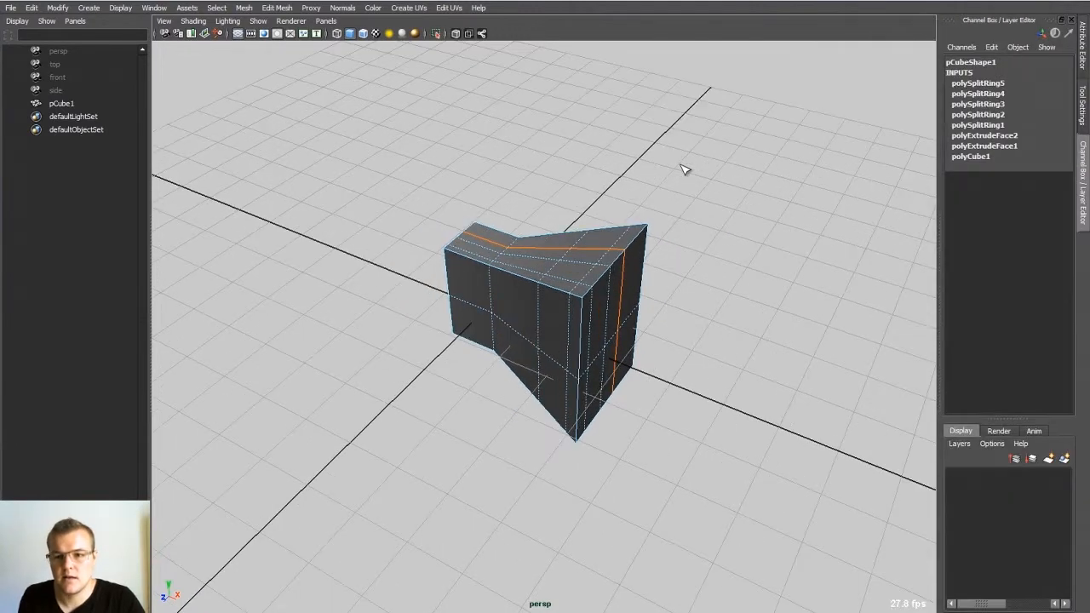
pyautogui.hotkey('ctrl', 'a')
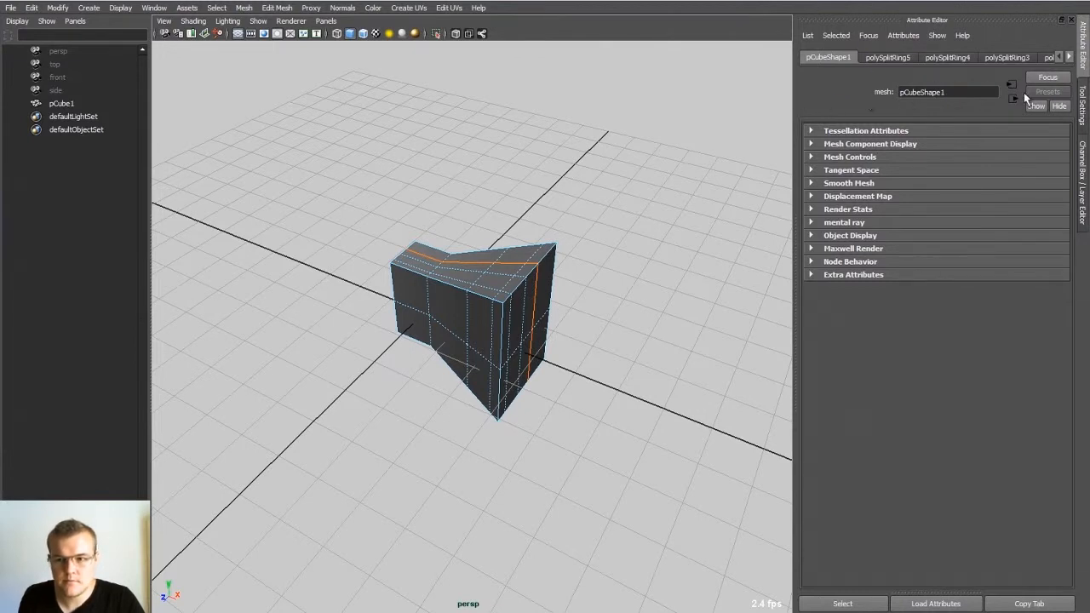
pyautogui.click(1083, 104)
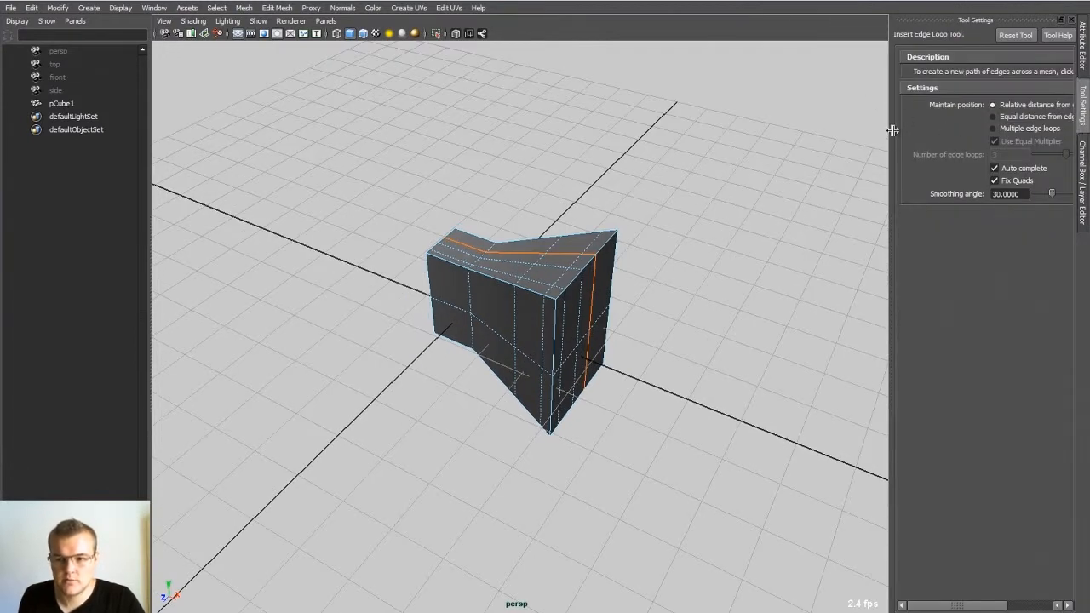
pyautogui.click(924, 129)
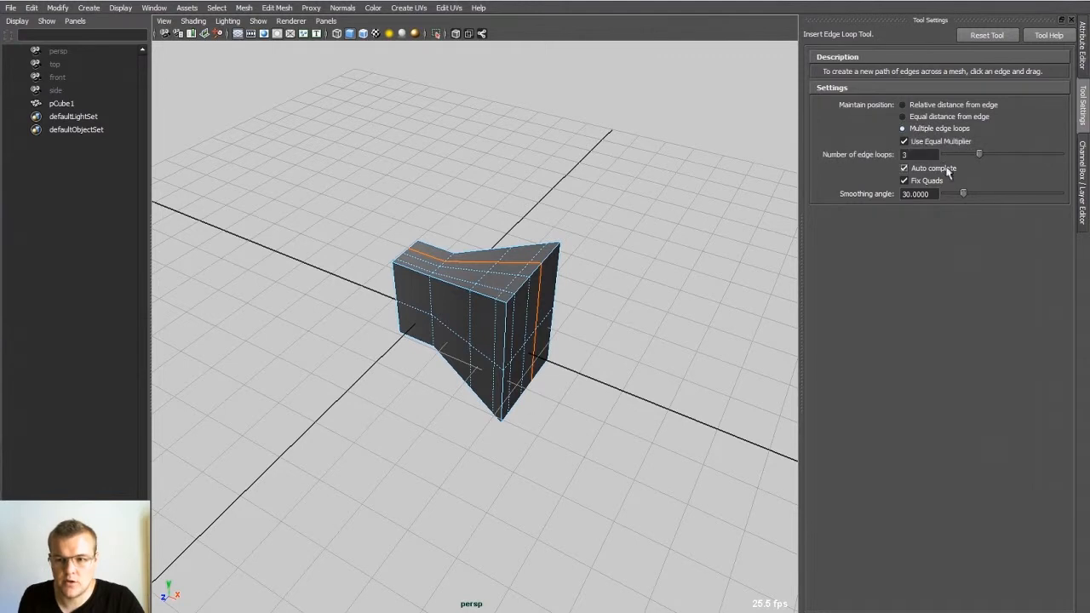
# Step: Insert three evenly spaced edge loops around the narrow section of the mesh, then return to the Select tool
pyautogui.keyDown('alt'); pyautogui.moveTo(381, 202); pyautogui.dragTo(468, 204); pyautogui.keyUp('alt')
pyautogui.keyDown('alt'); pyautogui.moveTo(468, 203); pyautogui.dragTo(479, 267, button='right'); pyautogui.keyUp('alt')
pyautogui.click(437, 302)
pyautogui.keyDown('alt'); pyautogui.moveTo(436, 301); pyautogui.dragTo(405, 283); pyautogui.keyUp('alt')
pyautogui.keyDown('alt'); pyautogui.moveTo(435, 302); pyautogui.dragTo(539, 312, button='right'); pyautogui.keyUp('alt')
pyautogui.keyDown('alt'); pyautogui.moveTo(538, 313); pyautogui.dragTo(438, 288); pyautogui.keyUp('alt')
pyautogui.press('q')
# Step: Delete the two outer edge loops of the narrow section and the loop across the middle of the flared section
pyautogui.keyDown('alt'); pyautogui.moveTo(575, 256); pyautogui.dragTo(628, 236); pyautogui.keyUp('alt')
pyautogui.keyDown('alt'); pyautogui.moveTo(628, 236); pyautogui.dragTo(514, 275, button='right'); pyautogui.keyUp('alt')
pyautogui.press('F8')
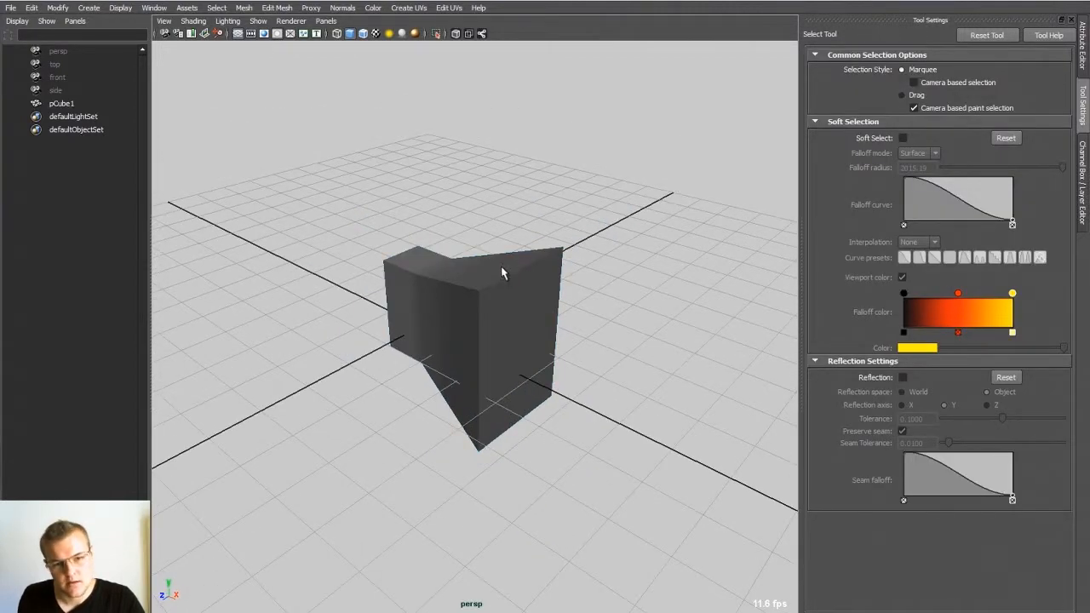
pyautogui.click(522, 271)
pyautogui.keyDown('alt'); pyautogui.moveTo(472, 261); pyautogui.dragTo(520, 271); pyautogui.keyUp('alt')
pyautogui.keyDown('alt'); pyautogui.moveTo(411, 274); pyautogui.dragTo(516, 312, button='right'); pyautogui.keyUp('alt')
pyautogui.keyDown('alt'); pyautogui.moveTo(440, 311); pyautogui.dragTo(455, 307); pyautogui.keyUp('alt')
pyautogui.press('F10')
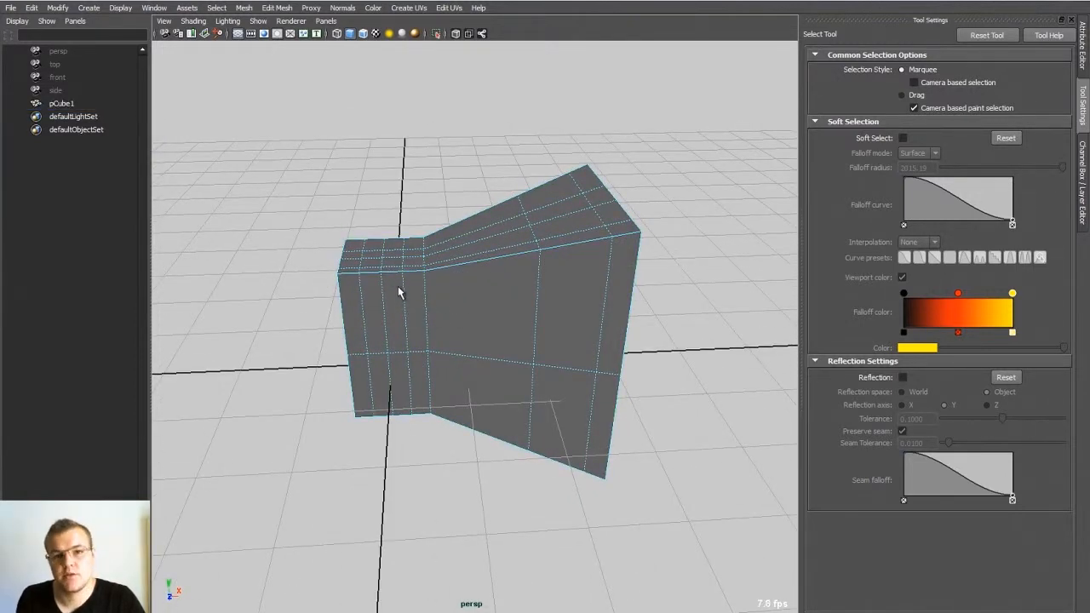
pyautogui.click(367, 336)
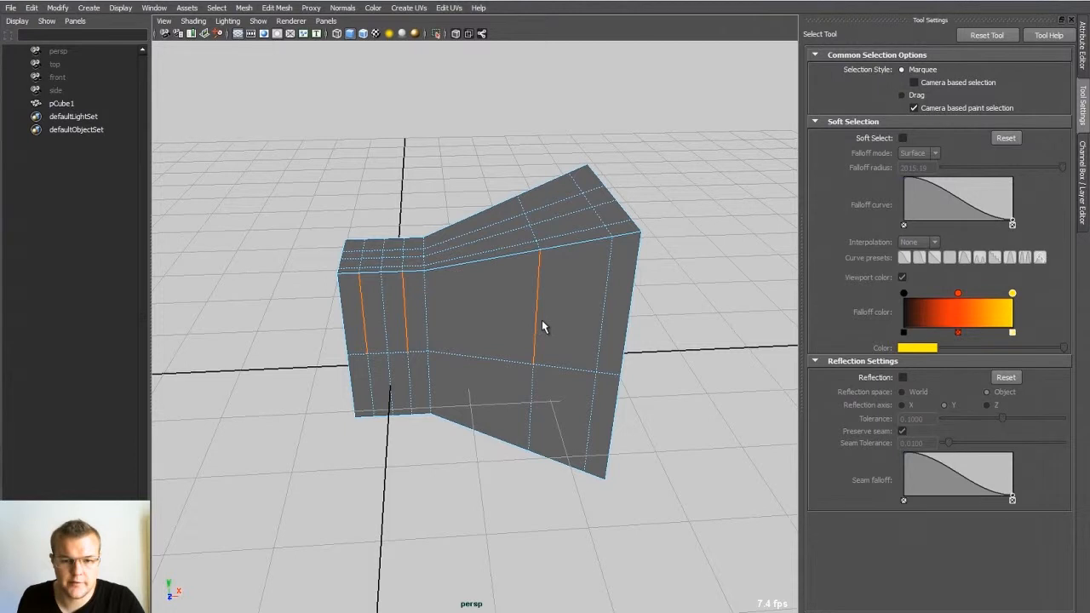
pyautogui.keyDown('shift'); pyautogui.rightClick(538, 258); pyautogui.keyUp('shift')
pyautogui.keyDown('shift'); pyautogui.moveTo(538, 260); pyautogui.dragTo(668, 258, button='right'); pyautogui.keyUp('shift')
pyautogui.keyDown('alt'); pyautogui.moveTo(523, 258); pyautogui.dragTo(470, 243); pyautogui.keyUp('alt')
# Step: Delete the remaining middle edge loop around the narrow section
pyautogui.press('super')
pyautogui.click(380, 304)
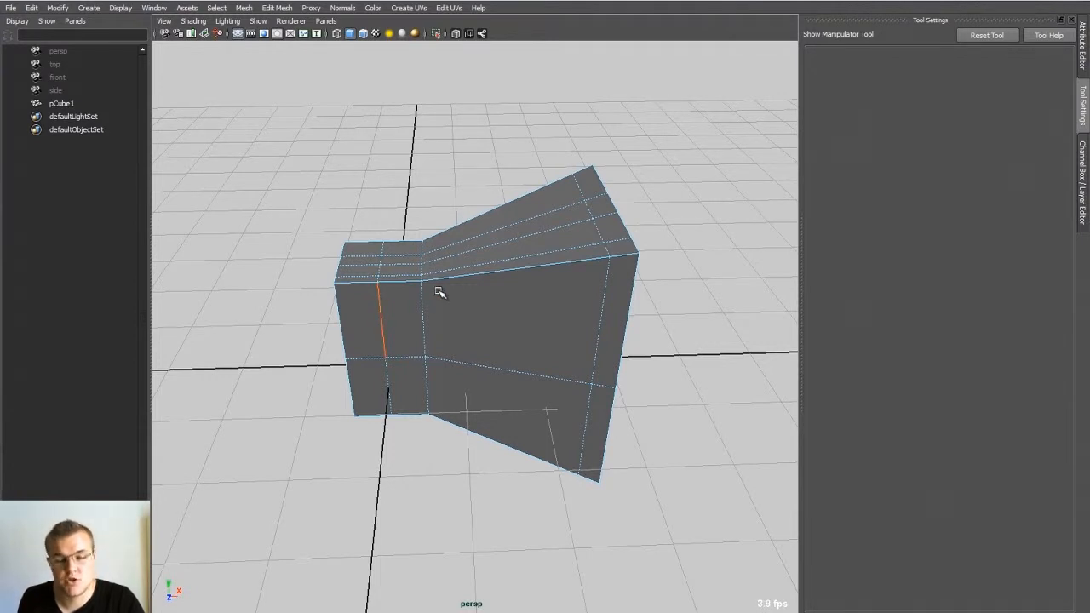
pyautogui.click(440, 292)
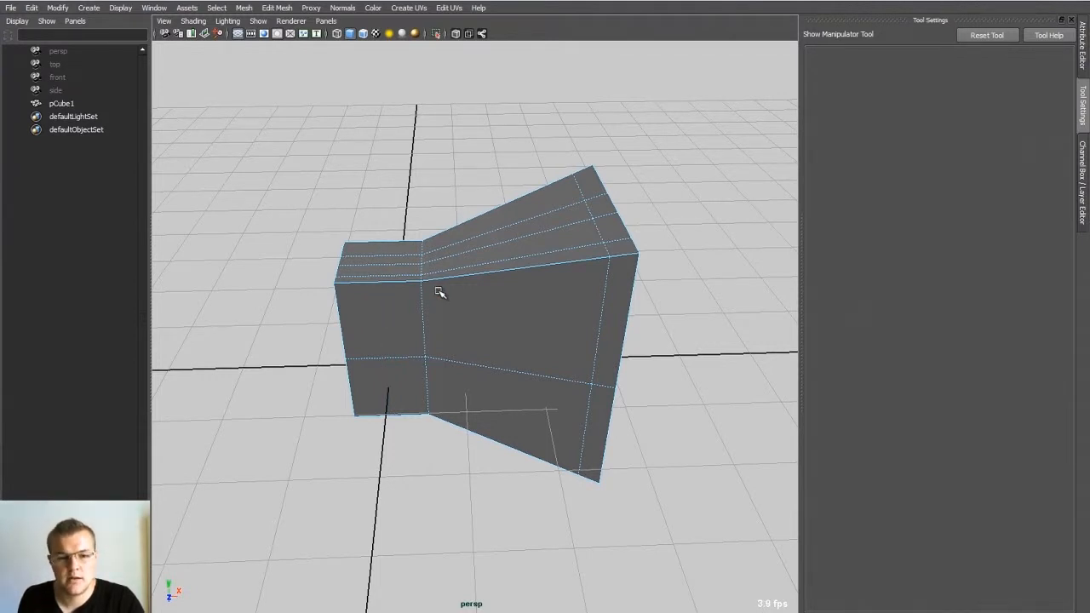
# Step: Bevel the edge loop where the narrow section meets the flared section
pyautogui.keyDown('alt'); pyautogui.moveTo(486, 273); pyautogui.dragTo(535, 288); pyautogui.keyUp('alt')
pyautogui.press('q')
pyautogui.scroll(4, 431, 304)
pyautogui.keyDown('alt'); pyautogui.moveTo(431, 304); pyautogui.dragTo(434, 222); pyautogui.keyUp('alt')
pyautogui.click(405, 268)
pyautogui.click(278, 8)
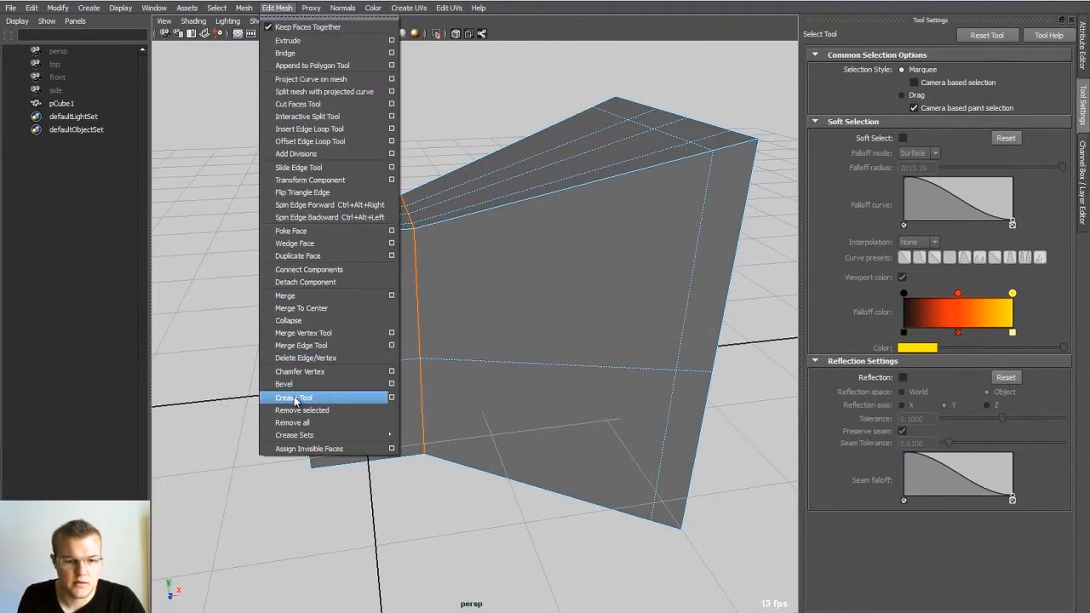
pyautogui.click(551, 41)
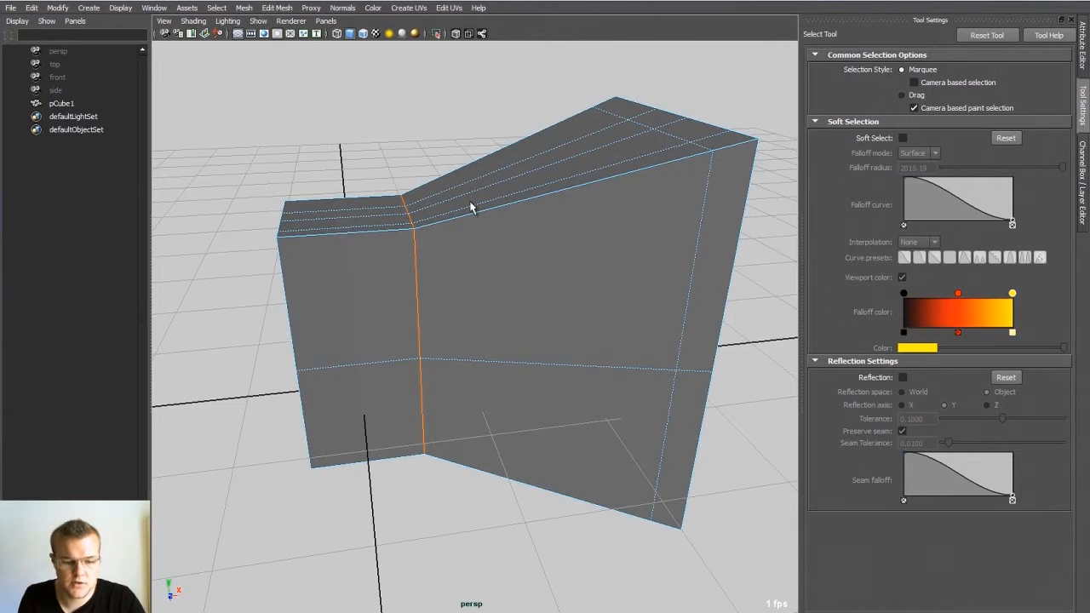
pyautogui.keyDown('shift'); pyautogui.rightClick(418, 247); pyautogui.keyUp('shift')
pyautogui.keyDown('shift'); pyautogui.moveTo(418, 247); pyautogui.dragTo(460, 247, button='right'); pyautogui.keyUp('shift')
pyautogui.keyDown('alt'); pyautogui.moveTo(400, 234); pyautogui.dragTo(404, 233); pyautogui.keyUp('alt')
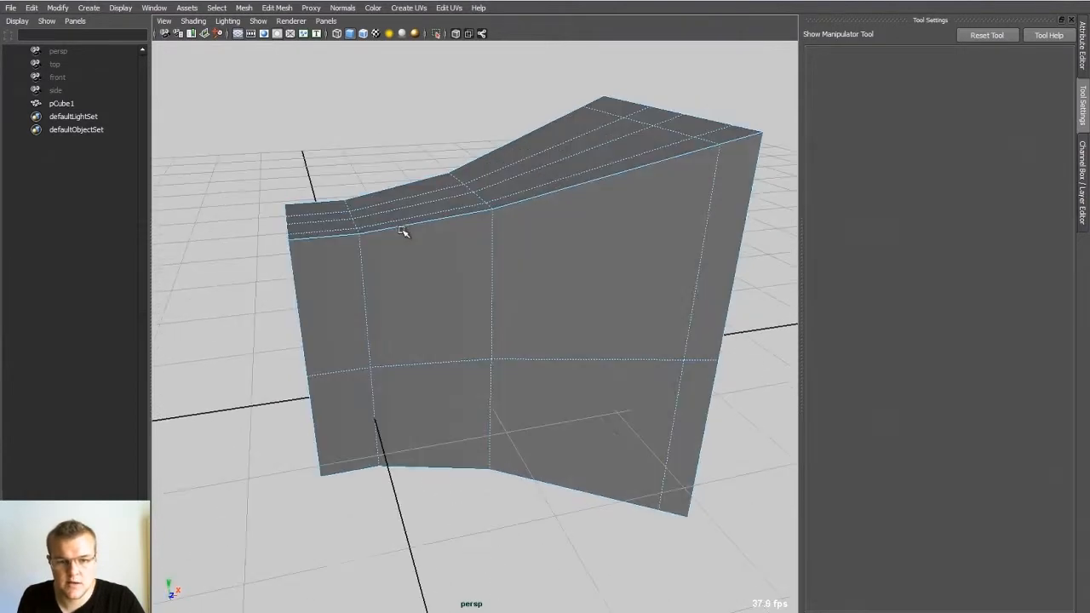
# Step: Set the junction bevel's offset to 0.17
pyautogui.click(1082, 180)
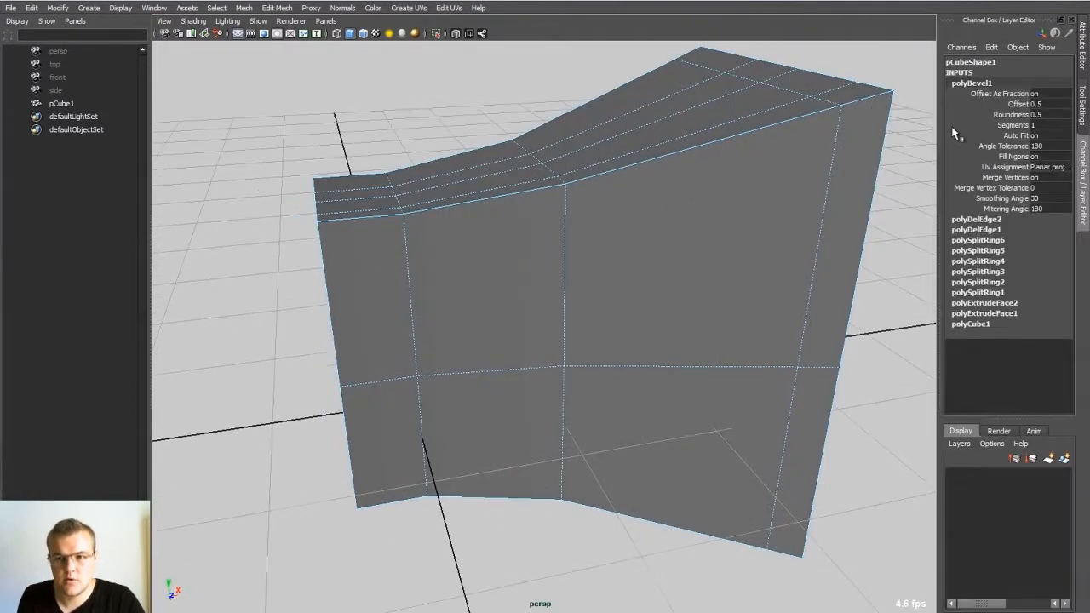
pyautogui.click(1019, 104)
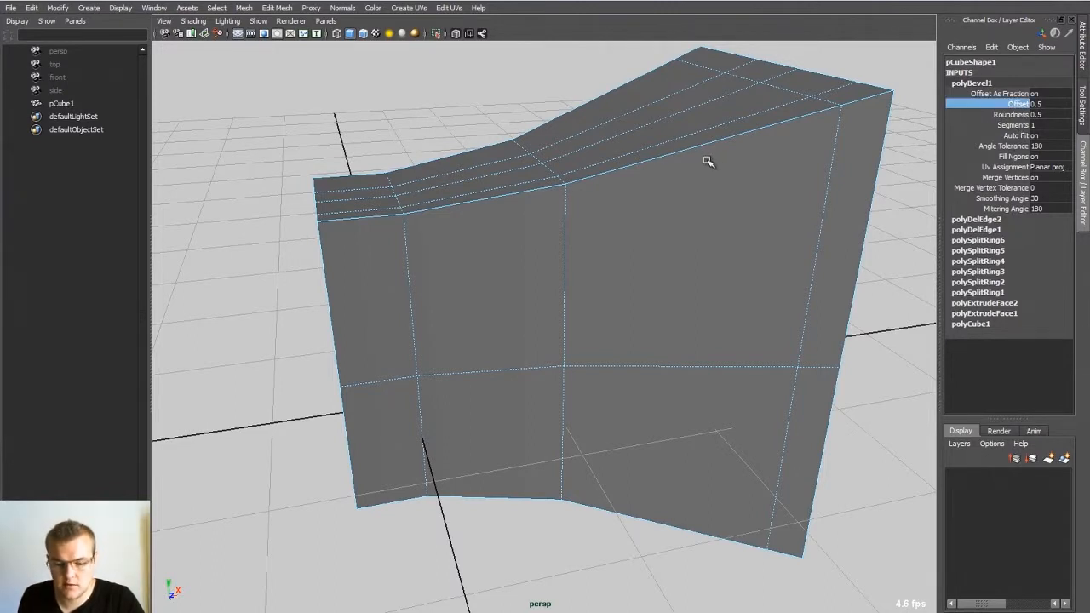
pyautogui.moveTo(689, 151)
pyautogui.mouseDown(button='middle')
pyautogui.moveTo(677, 155)
pyautogui.moveTo(706, 151)
pyautogui.moveTo(667, 161)
pyautogui.moveTo(701, 166)
pyautogui.mouseUp(button='middle')
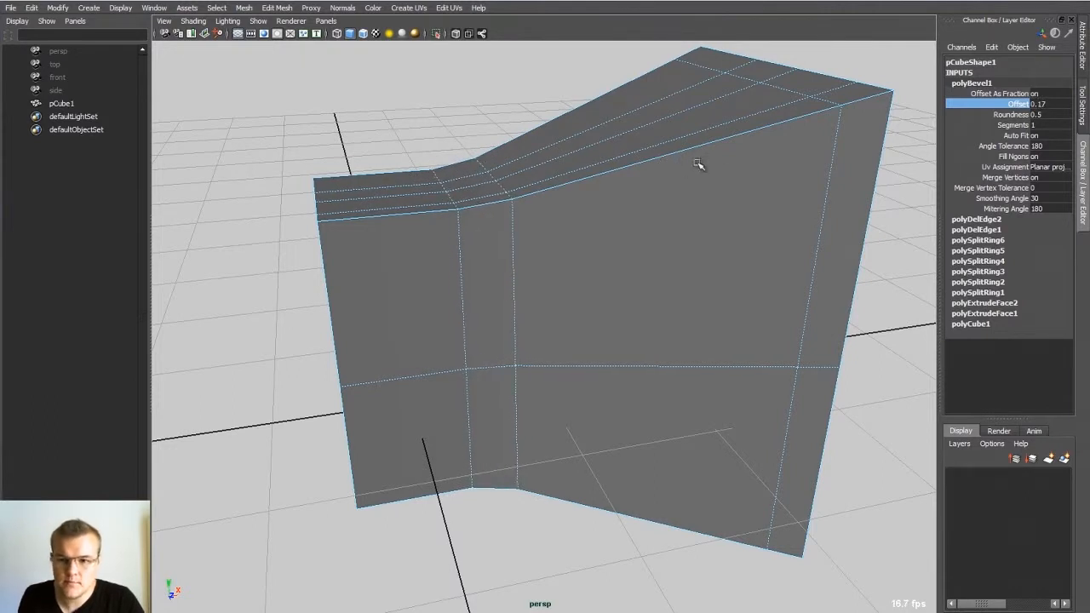
# Step: Set the junction bevel's segments to 8 and return to object mode
pyautogui.click(1010, 125)
pyautogui.moveTo(621, 165); pyautogui.dragTo(657, 175, button='middle')
pyautogui.keyDown('alt'); pyautogui.moveTo(589, 153); pyautogui.dragTo(557, 170); pyautogui.keyUp('alt')
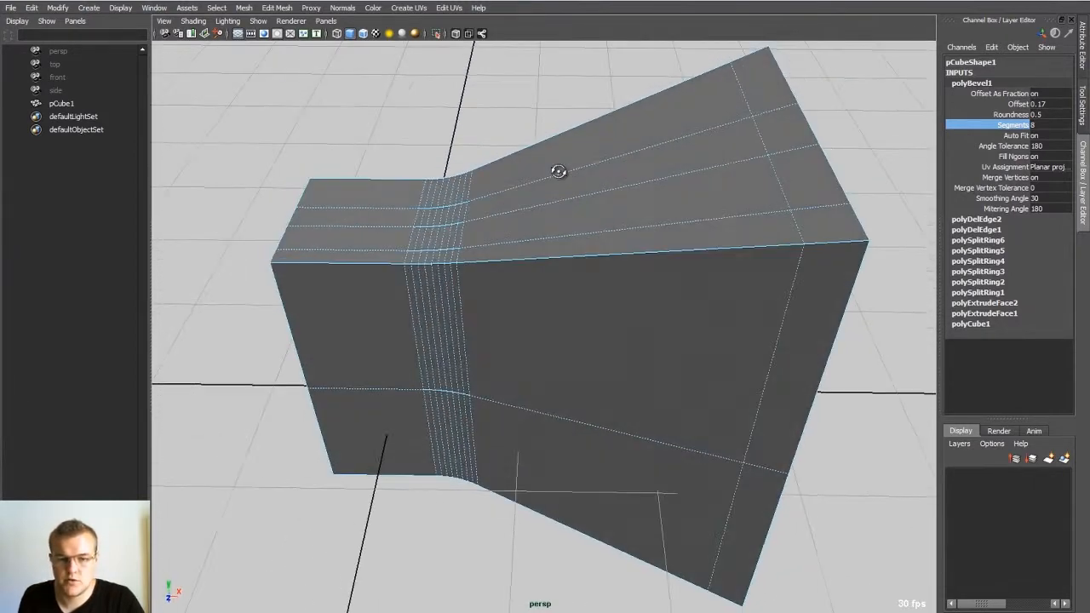
pyautogui.click(555, 110)
pyautogui.click(619, 154)
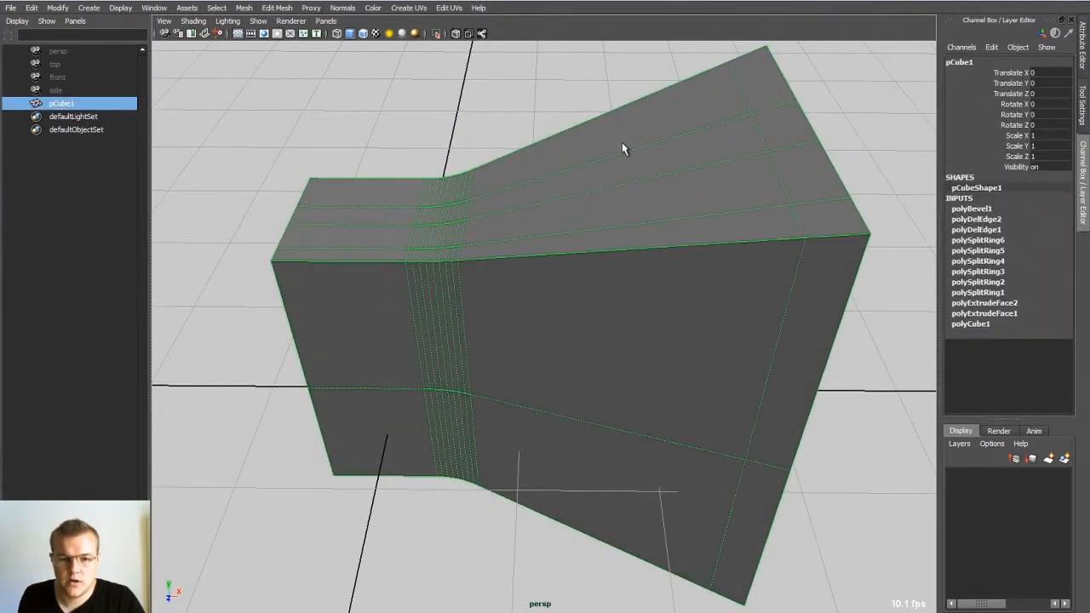
# Step: Bevel the full edge loop near the wide end of the flared section
pyautogui.keyDown('alt'); pyautogui.moveTo(640, 166); pyautogui.dragTo(571, 243); pyautogui.keyUp('alt')
pyautogui.moveTo(576, 241); pyautogui.dragTo(566, 180, button='right')
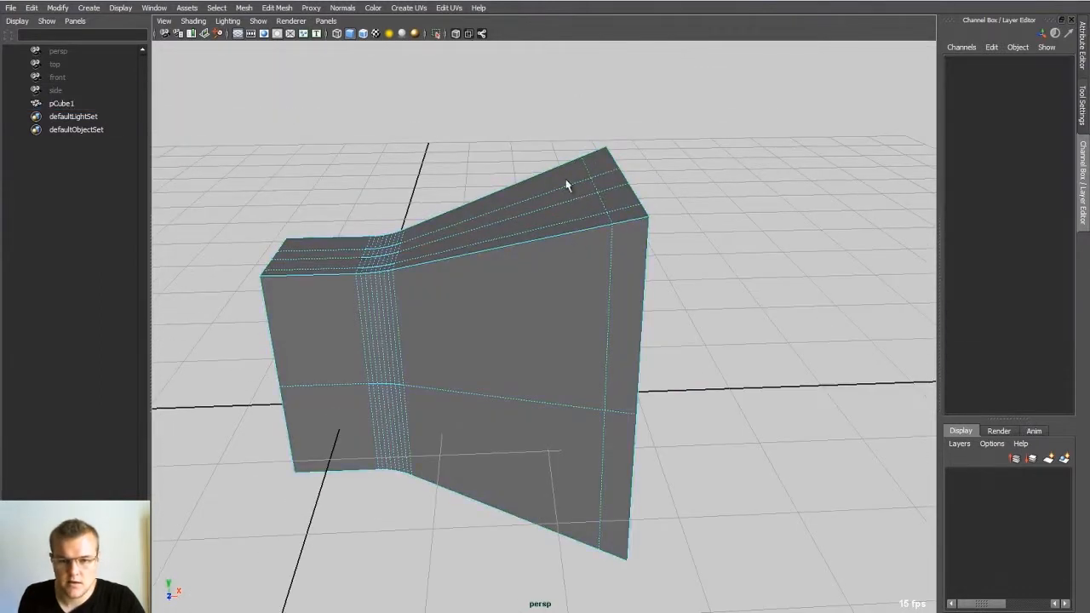
pyautogui.doubleClick(609, 245)
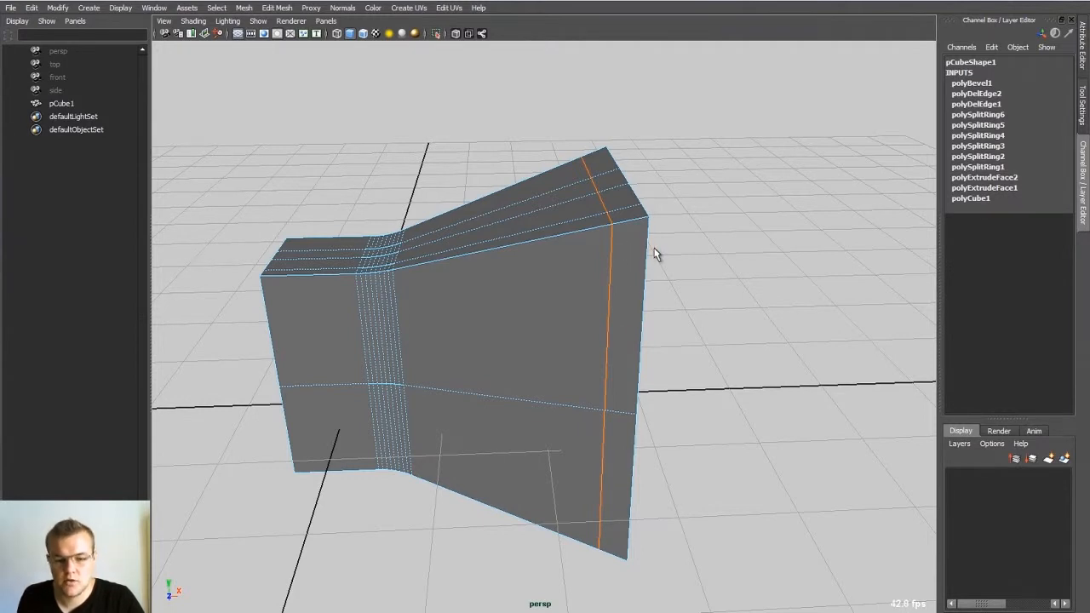
pyautogui.keyDown('shift'); pyautogui.moveTo(594, 258); pyautogui.dragTo(686, 253, button='right'); pyautogui.keyUp('shift')
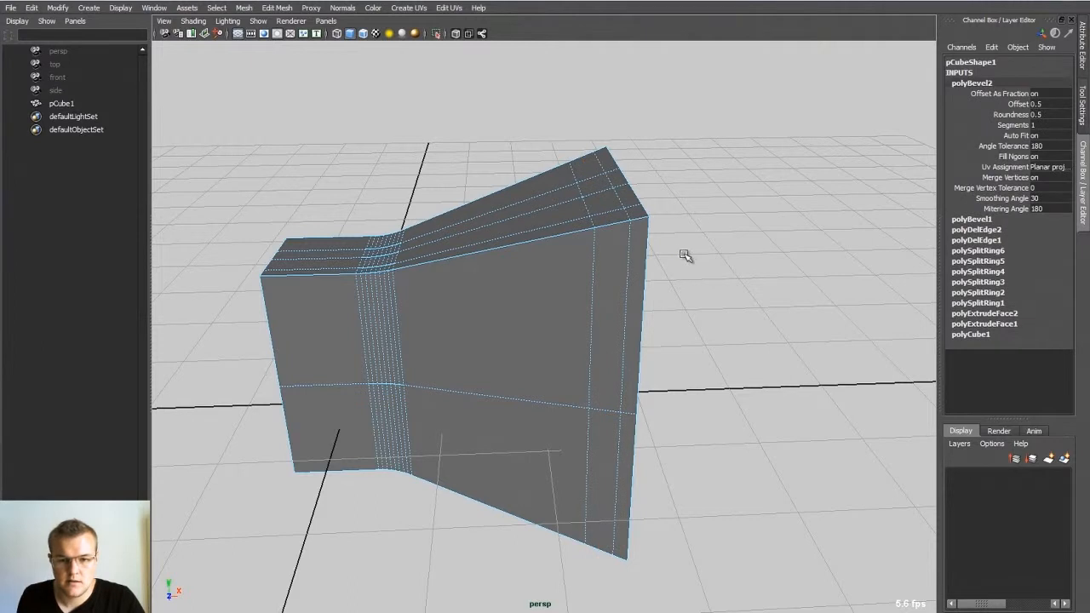
# Step: Set the offset of the wide-end bevel to 0.6
pyautogui.click(1018, 104)
pyautogui.moveTo(634, 186); pyautogui.dragTo(644, 192, button='middle')
pyautogui.keyDown('alt'); pyautogui.moveTo(491, 277); pyautogui.dragTo(472, 273); pyautogui.keyUp('alt')
pyautogui.press('super')
pyautogui.keyDown('alt'); pyautogui.moveTo(476, 244); pyautogui.dragTo(511, 273, button='right'); pyautogui.keyUp('alt')
pyautogui.keyDown('alt'); pyautogui.moveTo(511, 273); pyautogui.dragTo(463, 293); pyautogui.keyUp('alt')
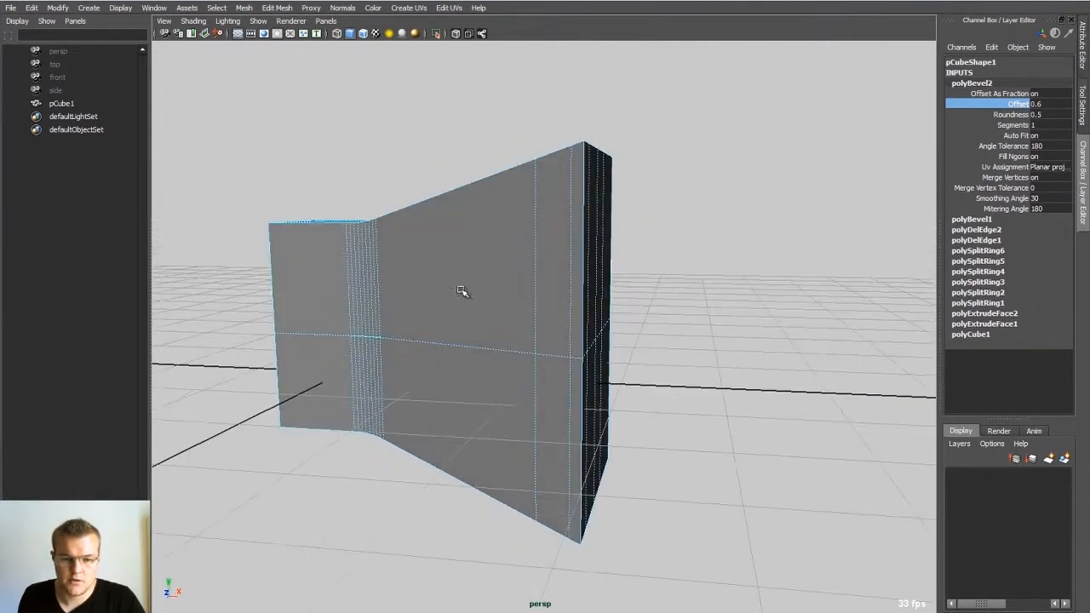
# Step: Bevel the horizontal edge loop running around the middle of the flared body and raise its segment count
pyautogui.click(479, 348)
pyautogui.doubleClick(486, 350)
pyautogui.keyDown('shift'); pyautogui.moveTo(470, 350); pyautogui.dragTo(538, 357, button='right'); pyautogui.keyUp('shift')
pyautogui.click(1011, 126)
pyautogui.moveTo(622, 228)
pyautogui.mouseDown(button='middle')
pyautogui.moveTo(677, 230)
pyautogui.moveTo(639, 239)
pyautogui.mouseUp(button='middle')
pyautogui.keyDown('alt'); pyautogui.moveTo(638, 240); pyautogui.dragTo(557, 275); pyautogui.keyUp('alt')
# Step: Return the cube to object mode, review the bevelled shape from several sides and deselect it
pyautogui.click(545, 306)
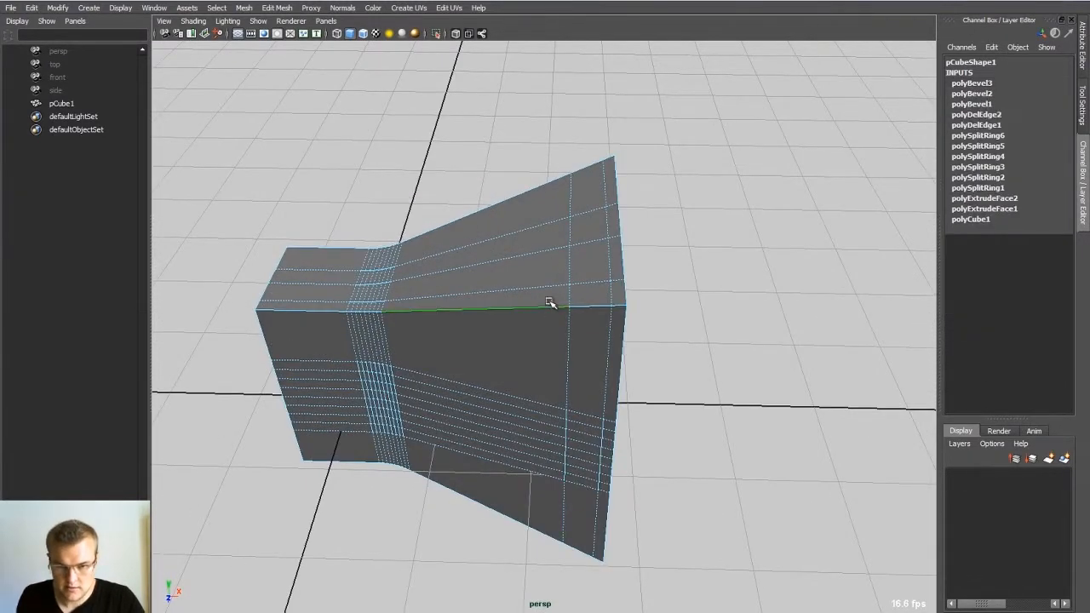
pyautogui.keyDown('alt'); pyautogui.moveTo(516, 200); pyautogui.dragTo(514, 289); pyautogui.keyUp('alt')
pyautogui.keyDown('alt'); pyautogui.moveTo(633, 279); pyautogui.dragTo(518, 258, button='right'); pyautogui.keyUp('alt')
pyautogui.keyDown('alt'); pyautogui.moveTo(712, 216); pyautogui.dragTo(540, 258); pyautogui.keyUp('alt')
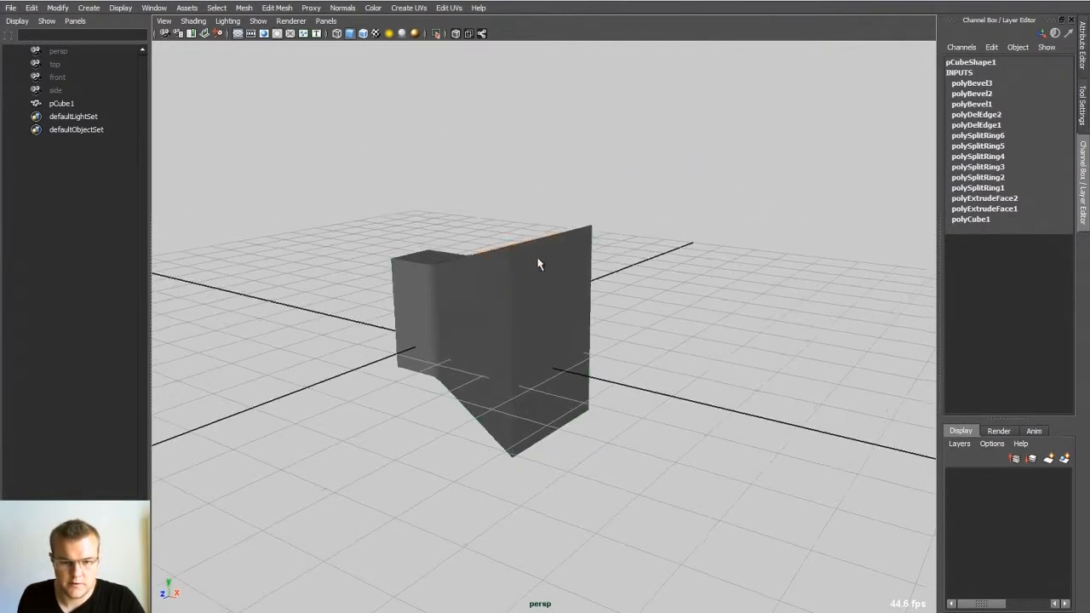
pyautogui.moveTo(539, 258); pyautogui.dragTo(597, 223, button='right')
pyautogui.keyDown('alt'); pyautogui.moveTo(679, 242); pyautogui.dragTo(627, 256); pyautogui.keyUp('alt')
pyautogui.click(697, 262)
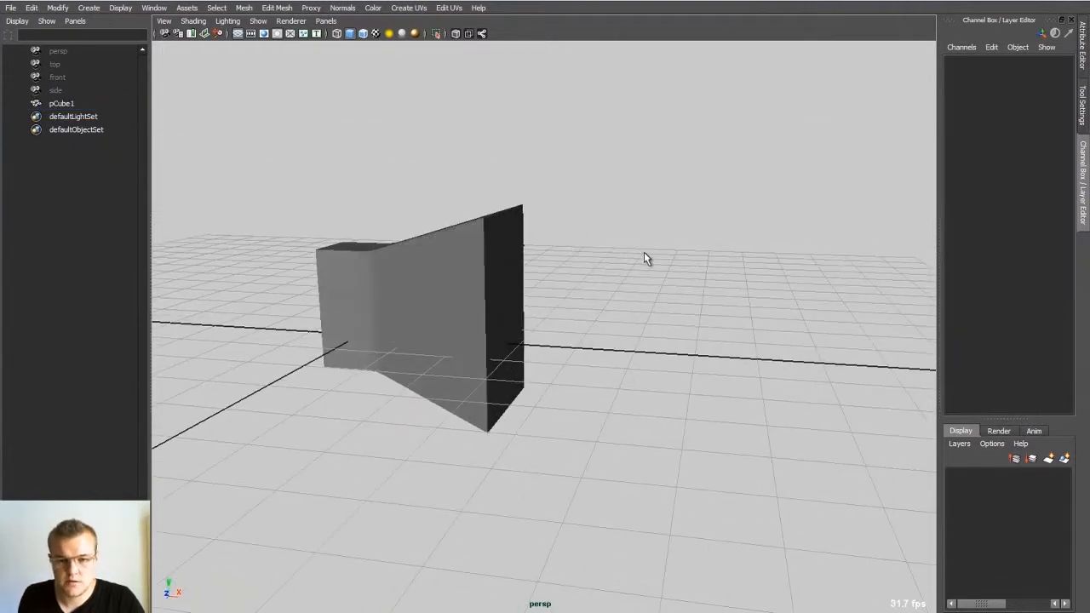
# Step: Create a polygon sphere and move it beside the flared cube, to about X -3.241 and Z -1.701
pyautogui.keyDown('shift'); pyautogui.rightClick(645, 255); pyautogui.keyUp('shift')
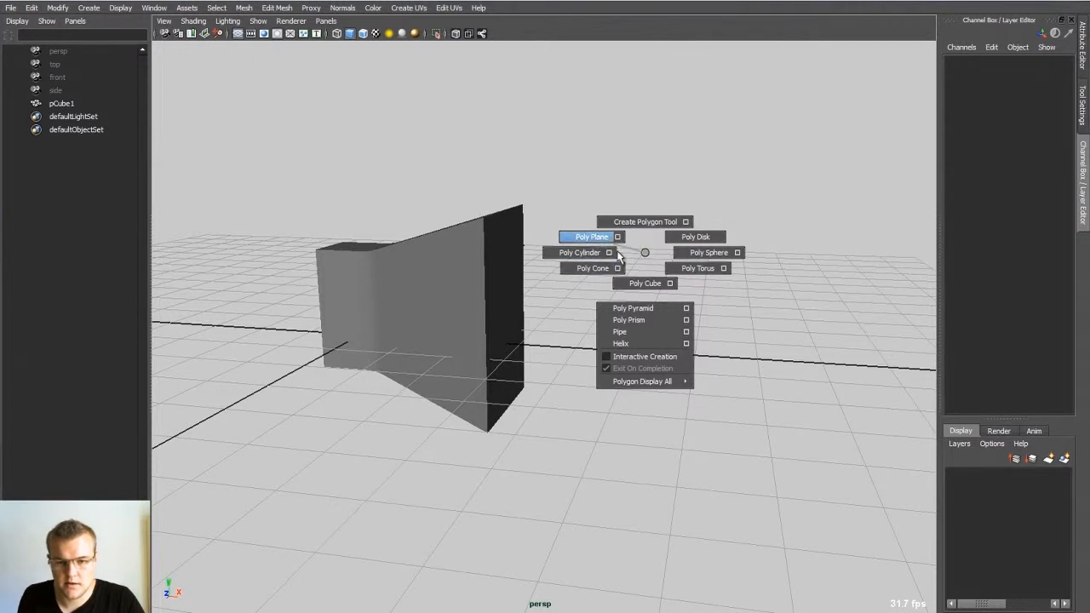
pyautogui.click(696, 256)
pyautogui.keyDown('alt'); pyautogui.moveTo(696, 250); pyautogui.dragTo(591, 295); pyautogui.keyUp('alt')
pyautogui.moveTo(526, 353); pyautogui.dragTo(351, 382)
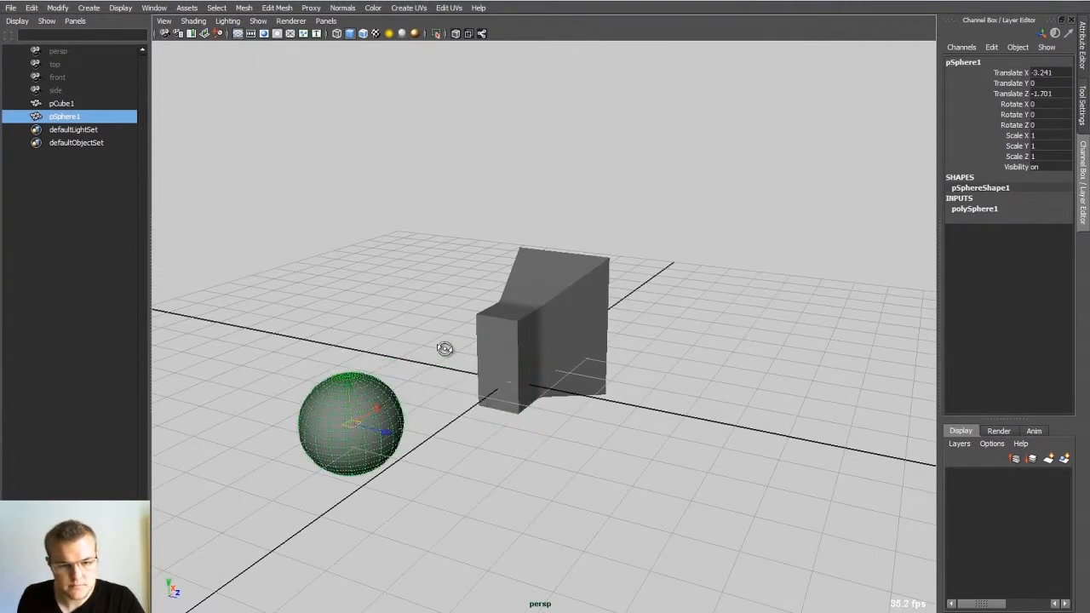
pyautogui.keyDown('alt'); pyautogui.moveTo(446, 348); pyautogui.dragTo(373, 322); pyautogui.keyUp('alt')
pyautogui.click(375, 376)
pyautogui.keyDown('alt'); pyautogui.moveTo(375, 377); pyautogui.dragTo(489, 373, button='middle'); pyautogui.keyUp('alt')
pyautogui.keyDown('alt'); pyautogui.moveTo(489, 374); pyautogui.dragTo(487, 424); pyautogui.keyUp('alt')
# Step: Select several separate edges on the sphere and delete the full edge loops they belong to
pyautogui.click(409, 349)
pyautogui.keyDown('alt'); pyautogui.moveTo(450, 350); pyautogui.dragTo(496, 343, button='middle'); pyautogui.keyUp('alt')
pyautogui.keyDown('alt'); pyautogui.moveTo(497, 372); pyautogui.dragTo(562, 346, button='right'); pyautogui.keyUp('alt')
pyautogui.keyDown('alt'); pyautogui.moveTo(361, 351); pyautogui.dragTo(533, 323, button='middle'); pyautogui.keyUp('alt')
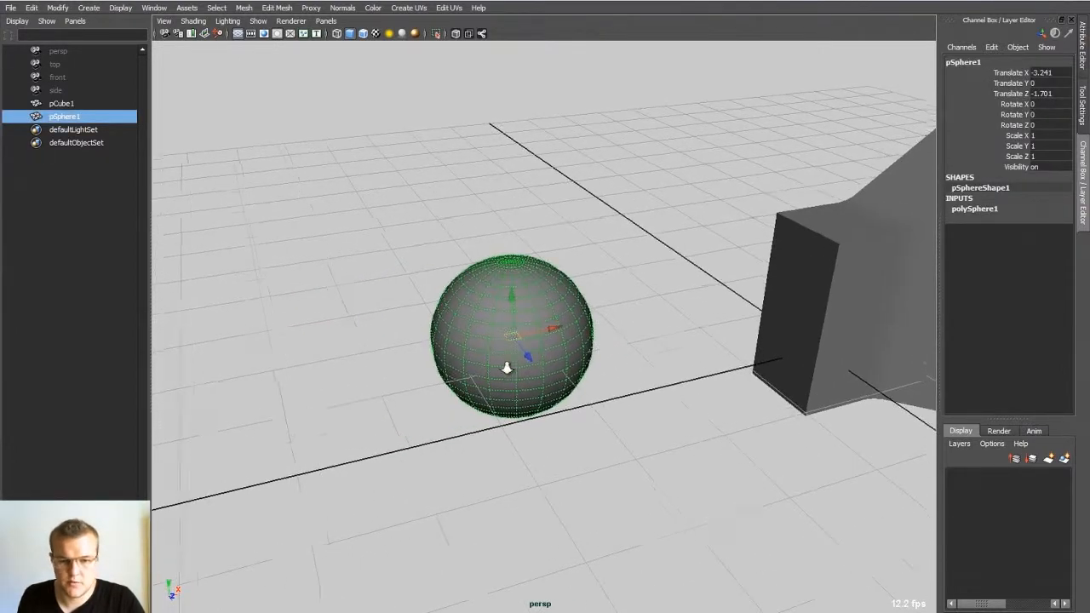
pyautogui.keyDown('alt'); pyautogui.moveTo(506, 365); pyautogui.dragTo(559, 380, button='right'); pyautogui.keyUp('alt')
pyautogui.keyDown('alt'); pyautogui.moveTo(516, 358); pyautogui.dragTo(508, 340); pyautogui.keyUp('alt')
pyautogui.press('q')
pyautogui.moveTo(507, 339); pyautogui.dragTo(500, 310, button='right')
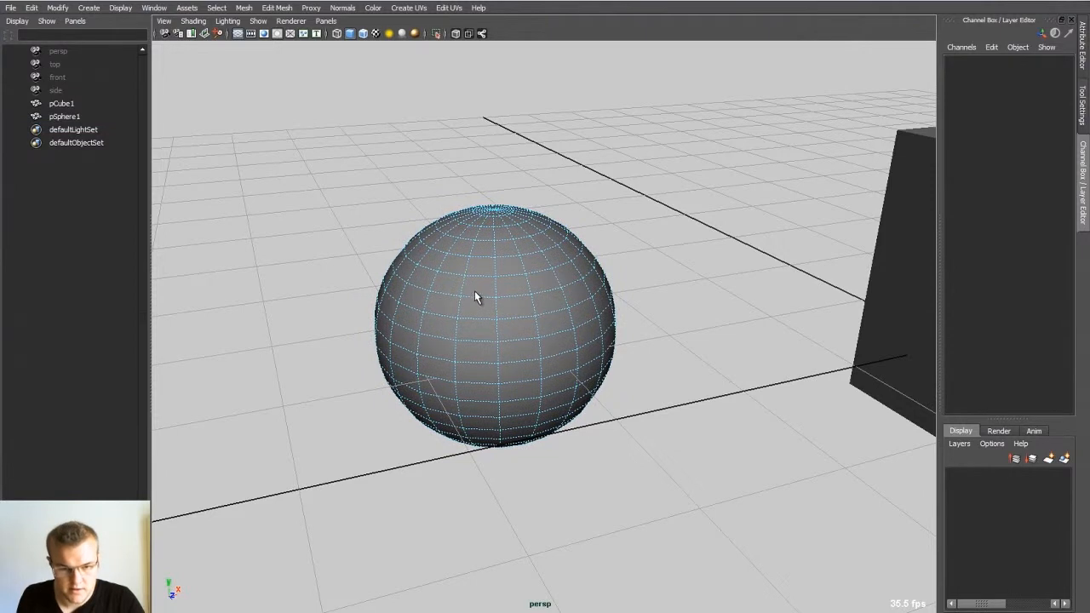
pyautogui.click(474, 296)
pyautogui.keyDown('shift'); pyautogui.click(432, 339); pyautogui.keyUp('shift')
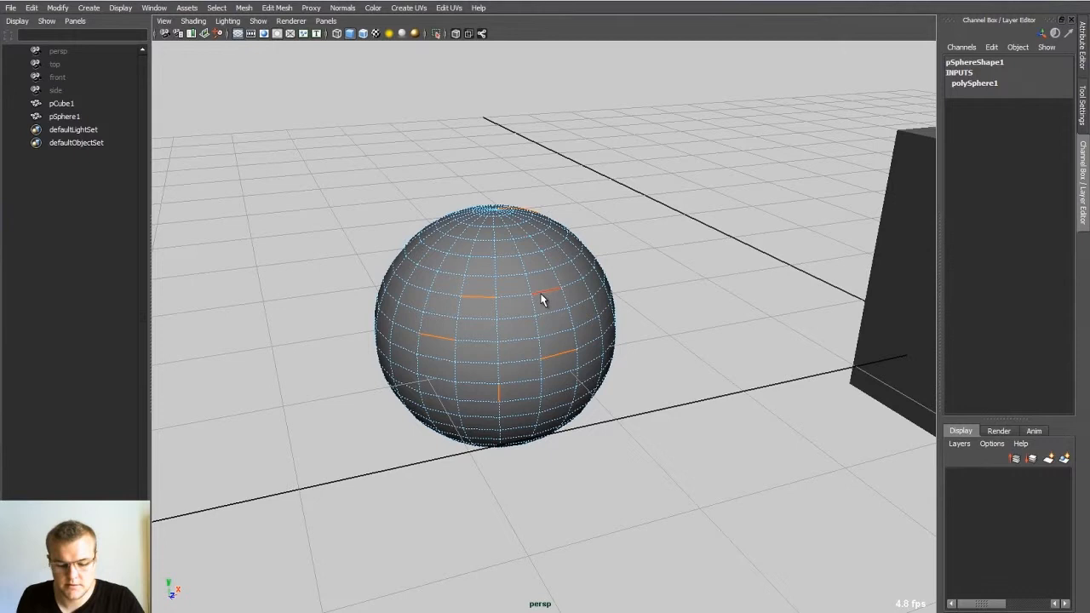
pyautogui.keyDown('shift'); pyautogui.moveTo(542, 296); pyautogui.dragTo(591, 287, button='right'); pyautogui.keyUp('shift')
pyautogui.keyDown('alt'); pyautogui.moveTo(579, 287); pyautogui.dragTo(542, 290); pyautogui.keyUp('alt')
pyautogui.moveTo(483, 299); pyautogui.dragTo(579, 259, button='right')
# Step: Return to object mode and reselect the sphere, framing it to review the reduced mesh
pyautogui.click(635, 251)
pyautogui.scroll(-4, 635, 252)
pyautogui.keyDown('alt'); pyautogui.moveTo(636, 251); pyautogui.dragTo(592, 277); pyautogui.keyUp('alt')
pyautogui.click(556, 317)
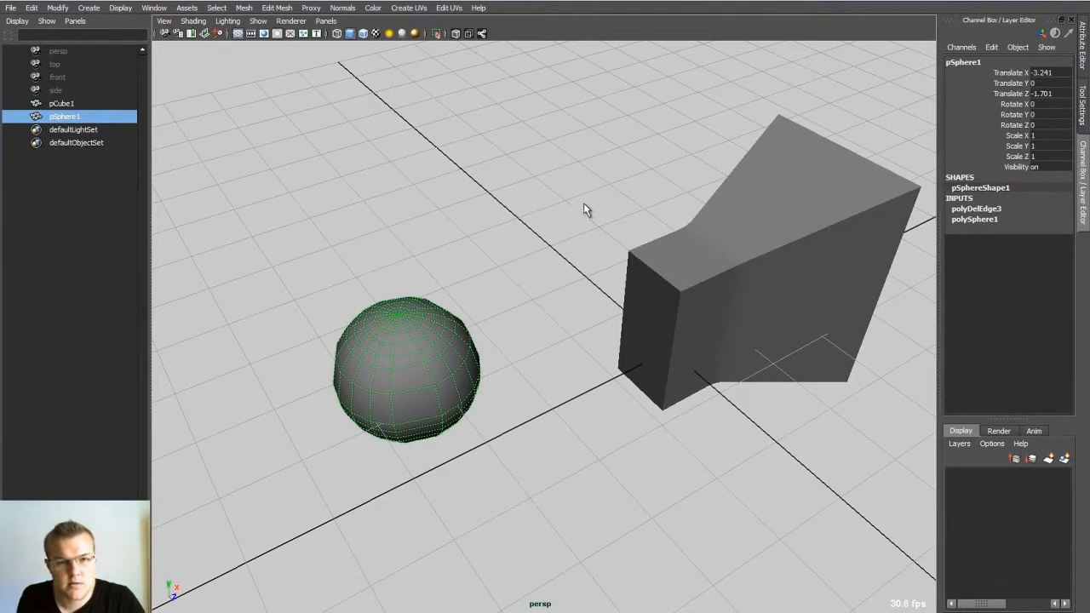
pyautogui.keyDown('alt'); pyautogui.moveTo(594, 185); pyautogui.dragTo(504, 224); pyautogui.keyUp('alt')
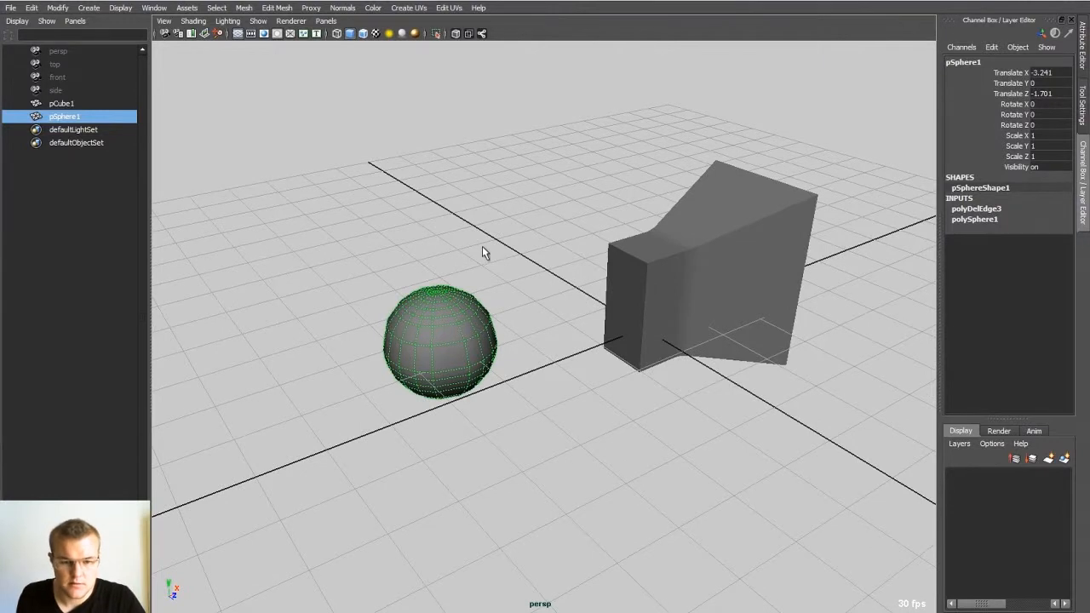
pyautogui.press('f')
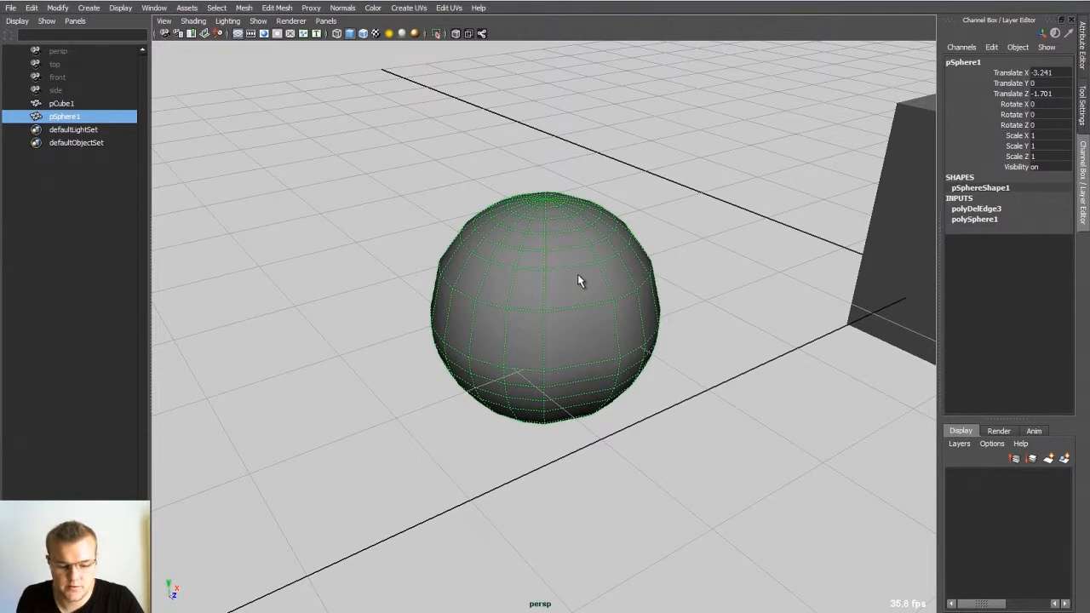
# Step: Pick one horizontal edge on the sphere's upper half and delete its whole loop with the ToEdgeLoop_Del command
pyautogui.click(665, 217)
pyautogui.click(609, 267)
pyautogui.moveTo(581, 269); pyautogui.dragTo(574, 241, button='right')
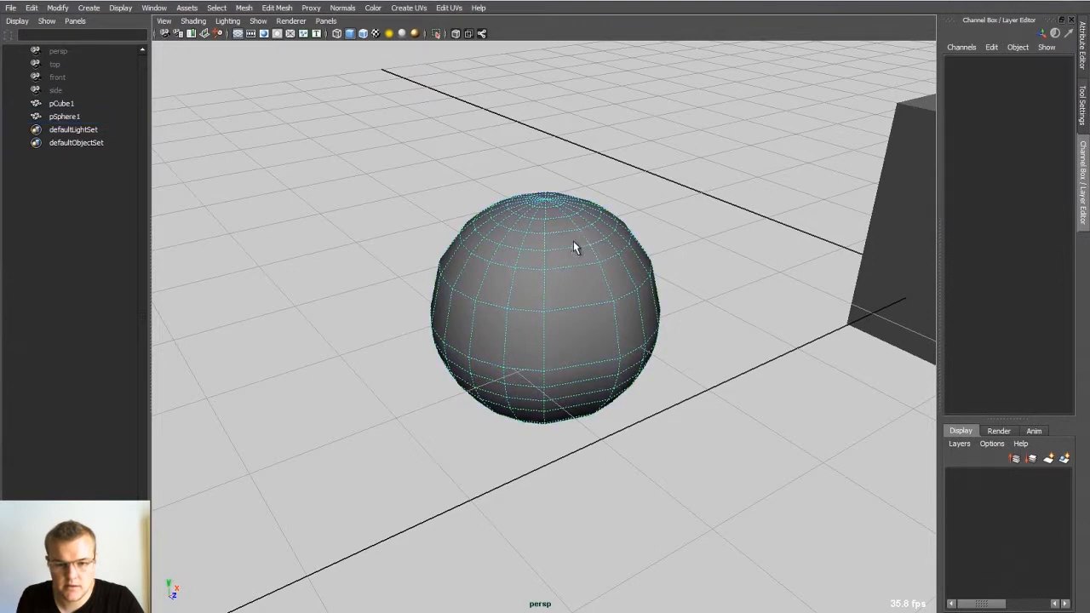
pyautogui.click(571, 271)
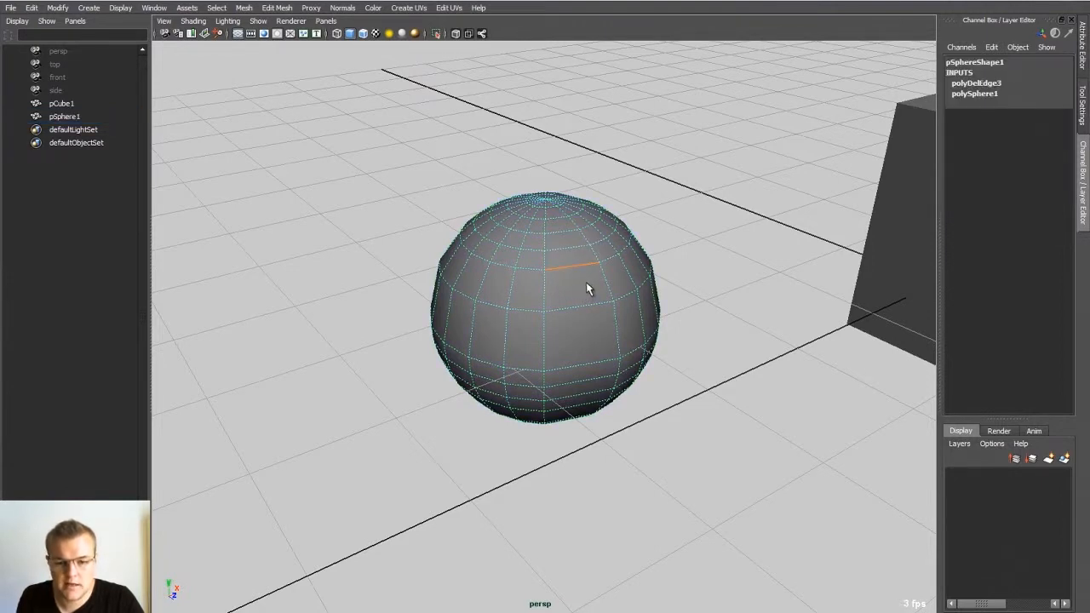
pyautogui.moveTo(590, 273)
pyautogui.mouseDown()
pyautogui.moveTo(605, 245)
pyautogui.moveTo(600, 284)
pyautogui.moveTo(591, 277)
pyautogui.mouseUp()
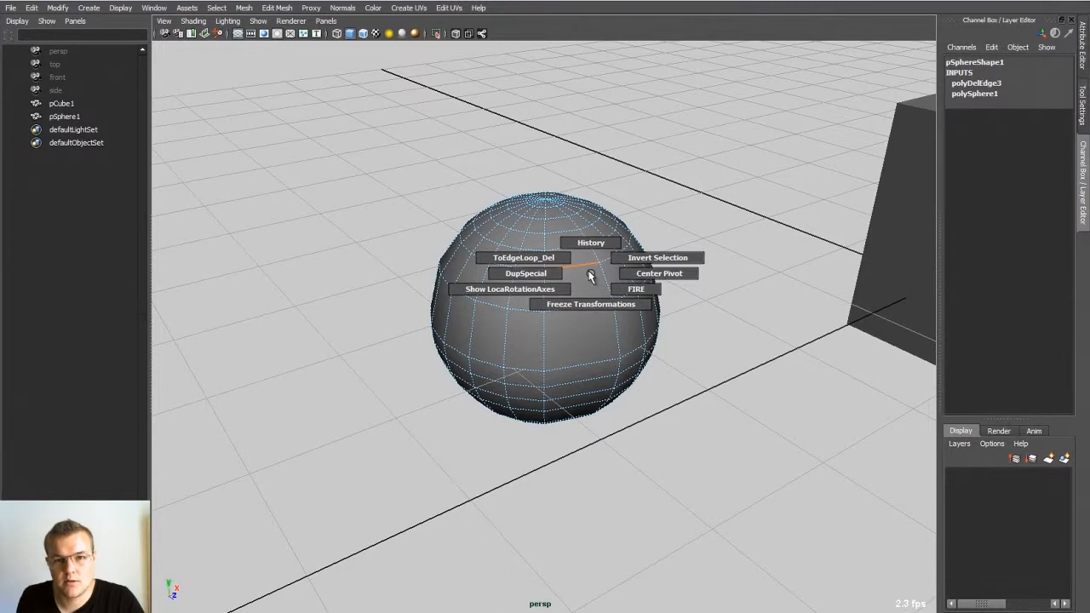
pyautogui.moveTo(590, 275); pyautogui.dragTo(570, 302)
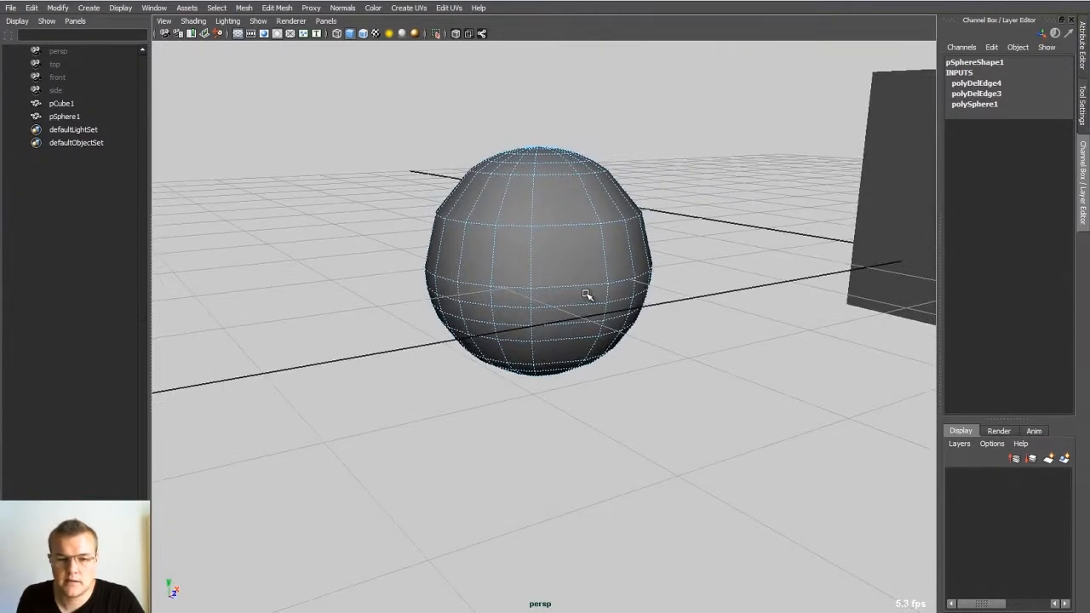
# Step: Delete two more edge loops from the sphere, starting with a horizontal loop on its lower half
pyautogui.click(452, 220)
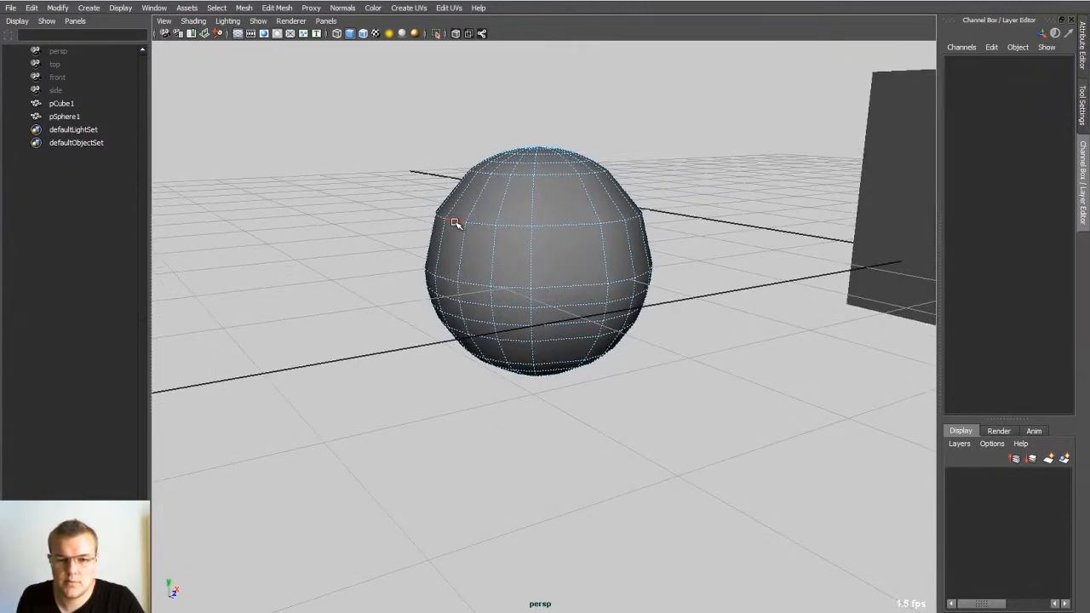
pyautogui.click(562, 308)
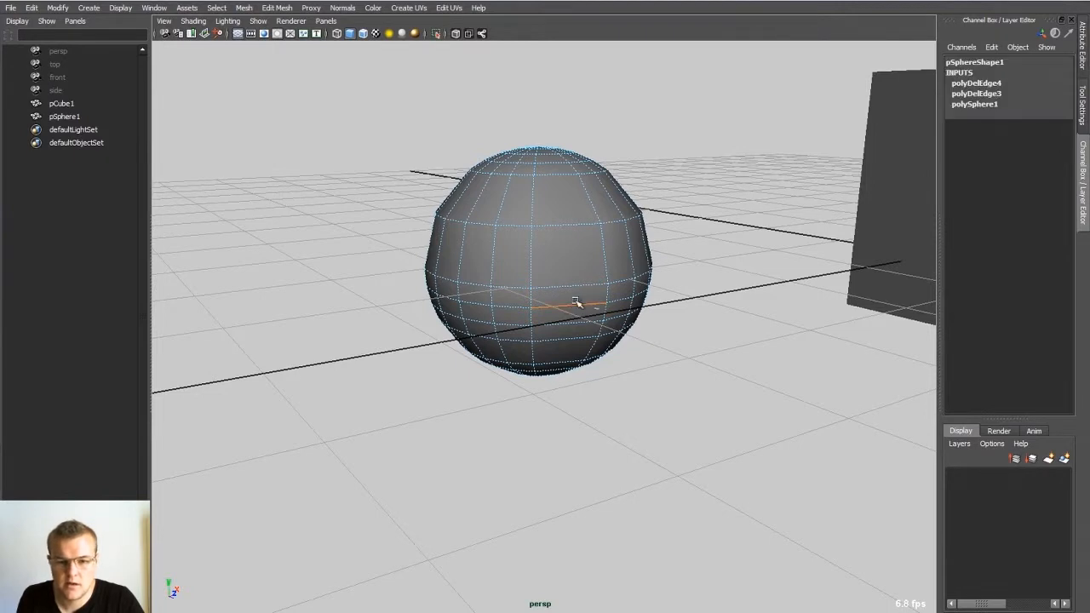
pyautogui.hotkey('ctrl', 'Delete')
pyautogui.keyDown('alt'); pyautogui.moveTo(564, 285); pyautogui.dragTo(569, 307); pyautogui.keyUp('alt')
pyautogui.click(540, 260)
pyautogui.hotkey('ctrl', 'Delete')
# Step: Select the full horizontal edge loop around the sphere's middle, clear the selection and return to object mode
pyautogui.keyDown('alt'); pyautogui.moveTo(530, 243); pyautogui.dragTo(573, 292); pyautogui.keyUp('alt')
pyautogui.doubleClick(558, 337)
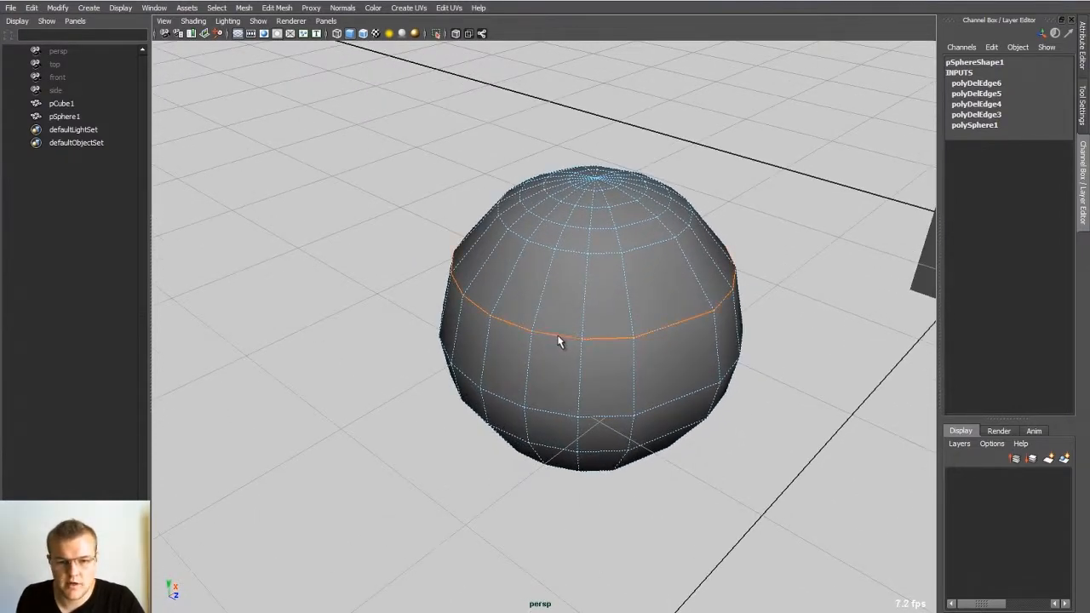
pyautogui.moveTo(557, 338); pyautogui.dragTo(509, 294, button='right')
pyautogui.click(929, 461)
pyautogui.press('F8')
pyautogui.keyDown('alt'); pyautogui.moveTo(586, 264); pyautogui.dragTo(624, 275); pyautogui.keyUp('alt')
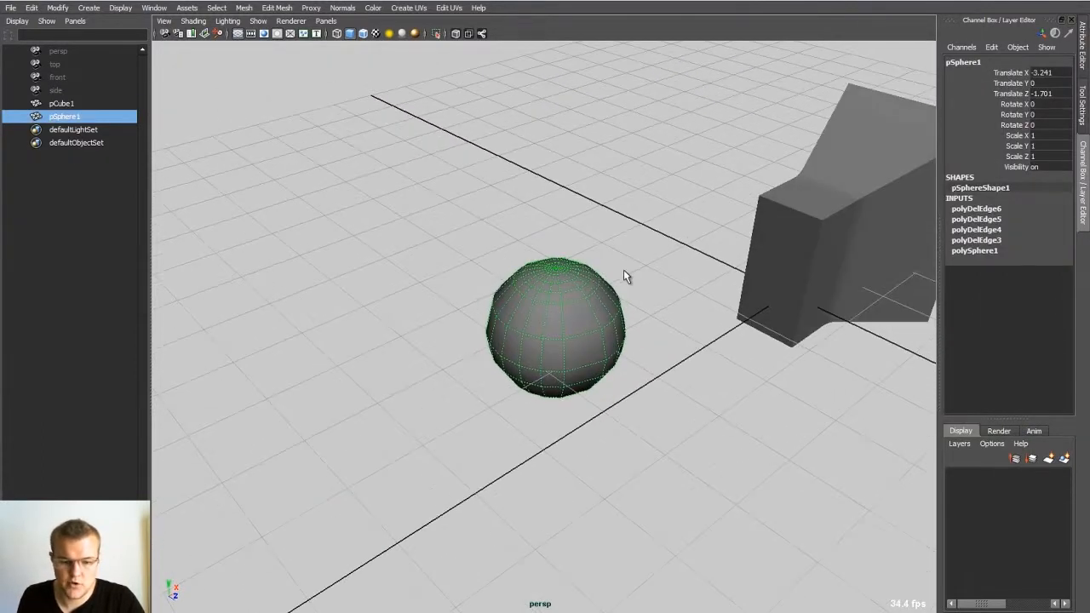
# Step: Open the Duplicate Special options for the sphere and set the scale to 0.5 on all three axes
pyautogui.moveTo(574, 308); pyautogui.dragTo(538, 308)
pyautogui.keyDown('alt'); pyautogui.moveTo(630, 293); pyautogui.dragTo(452, 273); pyautogui.keyUp('alt')
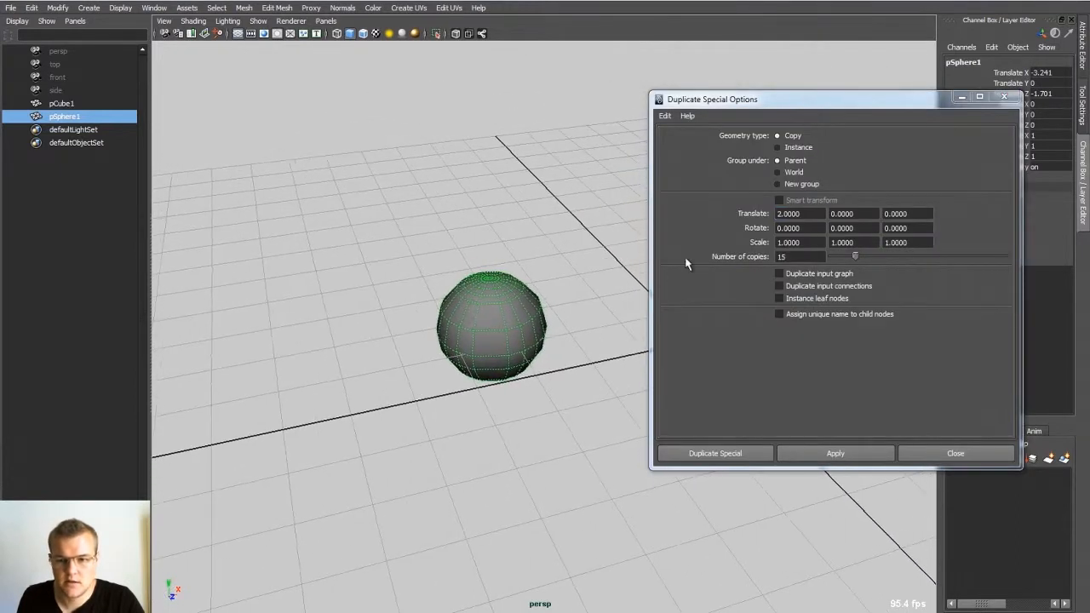
pyautogui.click(812, 242)
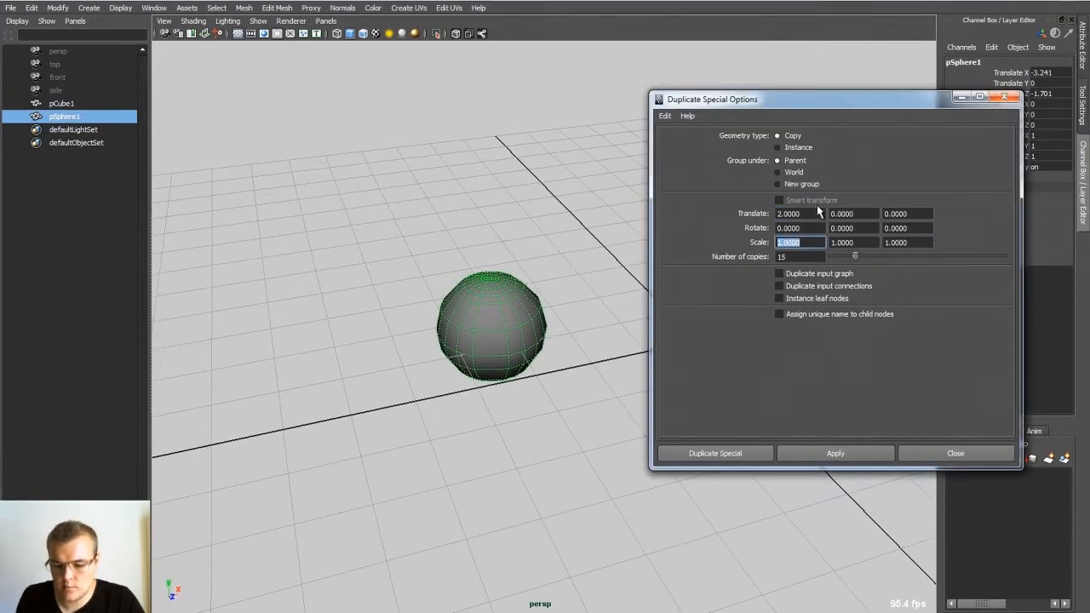
pyautogui.write('.5')
pyautogui.press('Tab')
pyautogui.write('.5')
pyautogui.press('Tab')
pyautogui.write('.5')
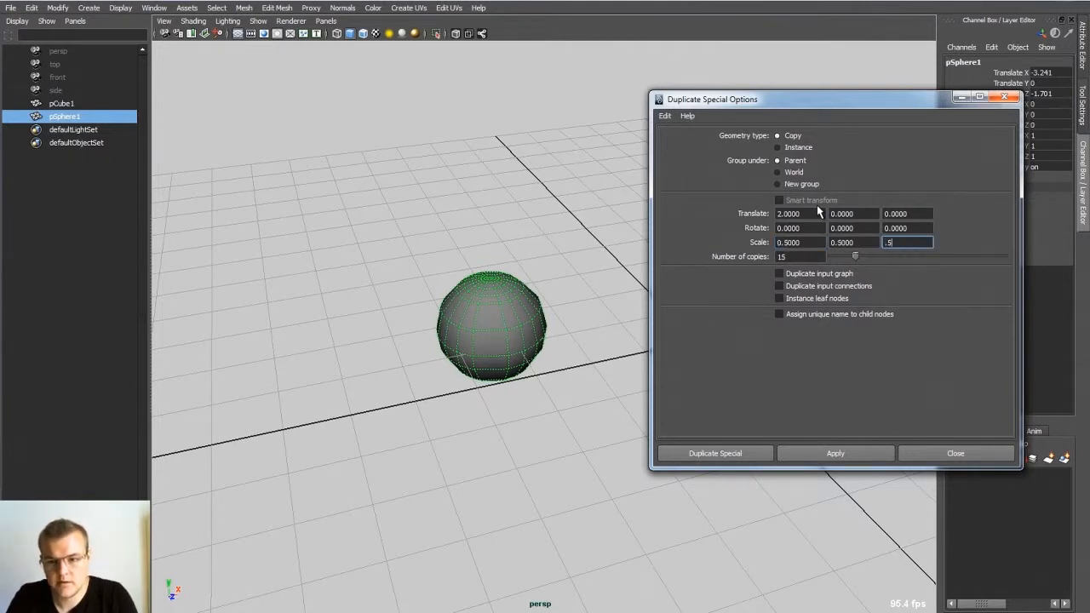
# Step: Create 15 progressively smaller copies of the sphere, offset by 2 in X, and inspect the row
pyautogui.keyDown('alt'); pyautogui.moveTo(575, 272); pyautogui.dragTo(653, 357); pyautogui.keyUp('alt')
pyautogui.click(715, 453)
pyautogui.scroll(3, 639, 309)
pyautogui.scroll(3, 653, 358)
pyautogui.click(563, 299)
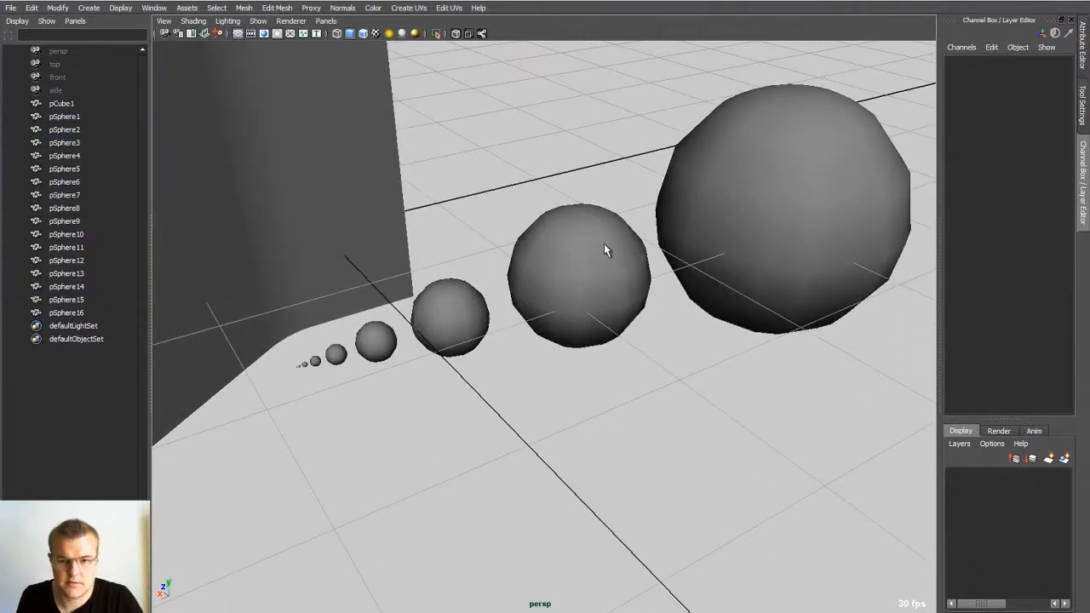
pyautogui.keyDown('alt'); pyautogui.moveTo(345, 361); pyautogui.dragTo(554, 292); pyautogui.keyUp('alt')
# Step: Select the original large sphere, then open its Duplicate Special options and close them without duplicating
pyautogui.click(724, 266)
pyautogui.keyDown('alt'); pyautogui.moveTo(789, 245); pyautogui.dragTo(579, 239); pyautogui.keyUp('alt')
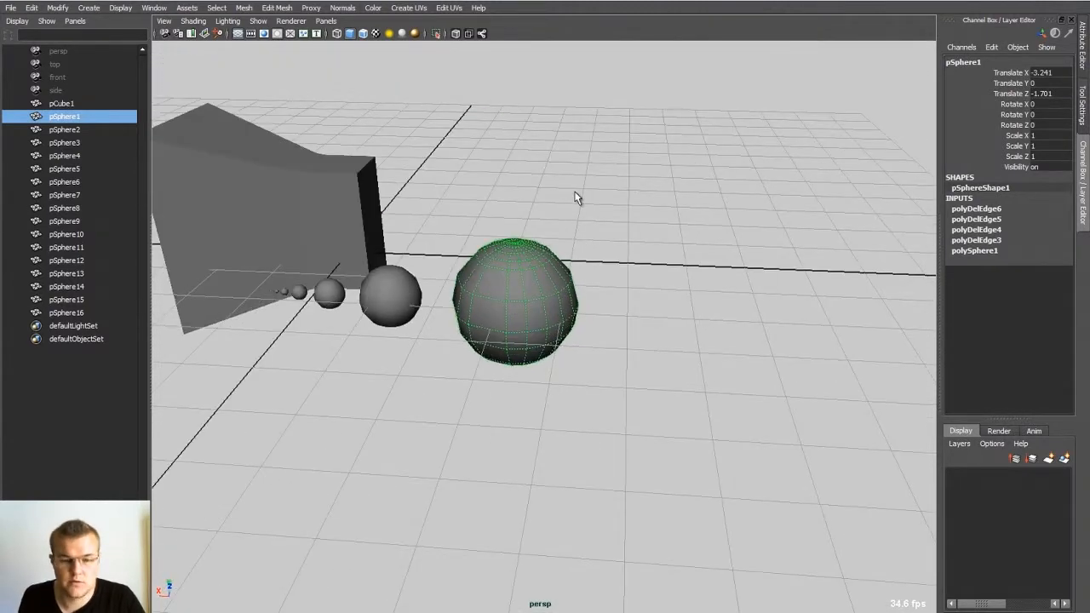
pyautogui.click(32, 7)
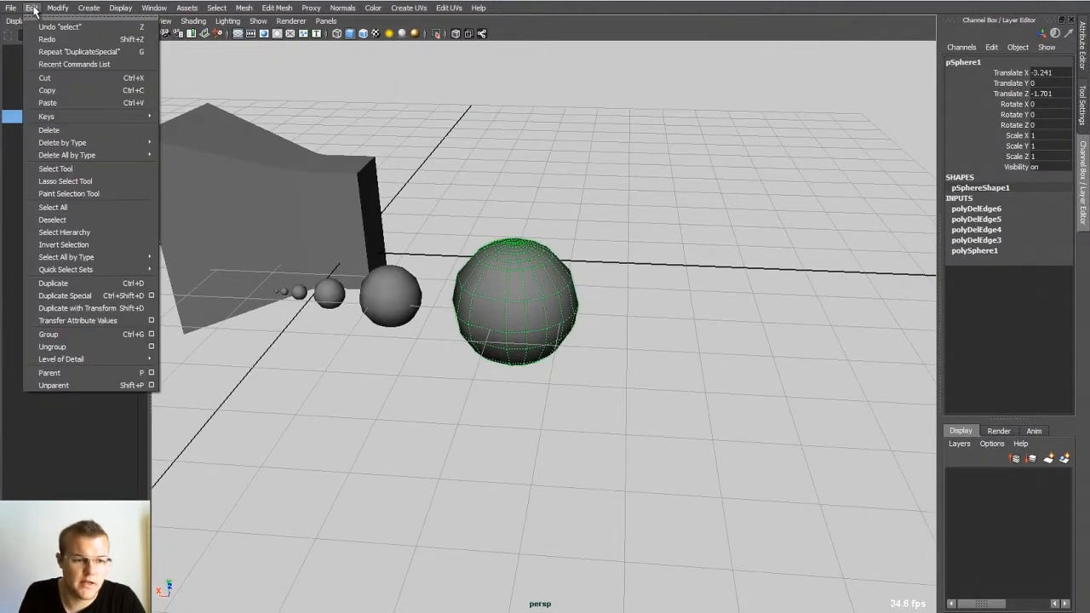
pyautogui.click(151, 296)
pyautogui.click(1006, 98)
pyautogui.click(639, 200)
pyautogui.click(545, 266)
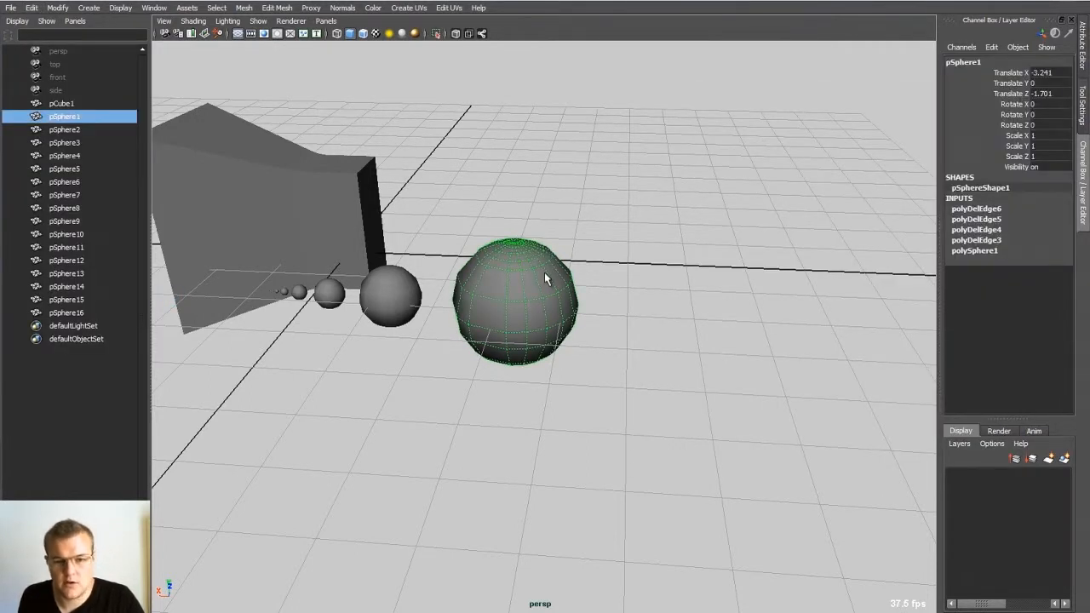
pyautogui.moveTo(547, 274); pyautogui.dragTo(496, 269)
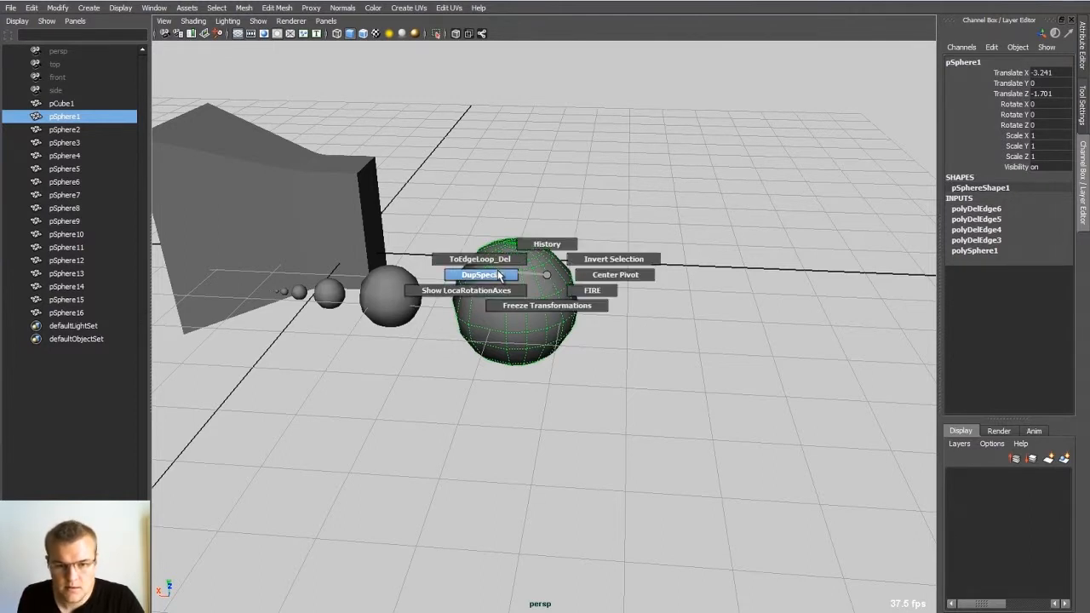
pyautogui.moveTo(499, 270); pyautogui.dragTo(546, 273)
pyautogui.keyDown('alt'); pyautogui.moveTo(613, 237); pyautogui.dragTo(521, 268); pyautogui.keyUp('alt')
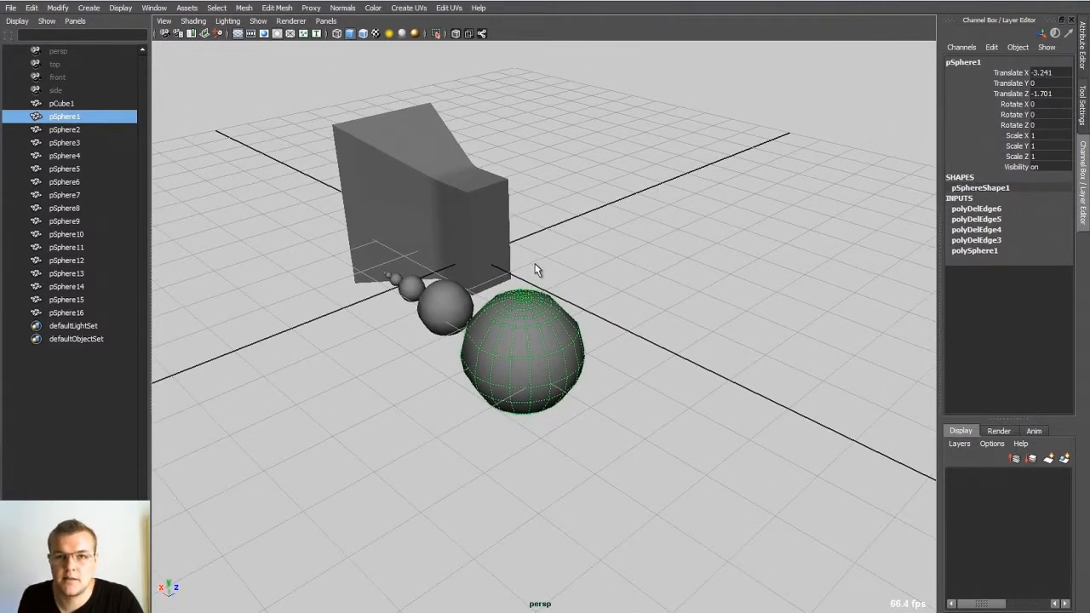
pyautogui.moveTo(523, 340)
pyautogui.mouseDown()
pyautogui.moveTo(525, 311)
pyautogui.moveTo(568, 345)
pyautogui.moveTo(527, 342)
pyautogui.mouseUp()
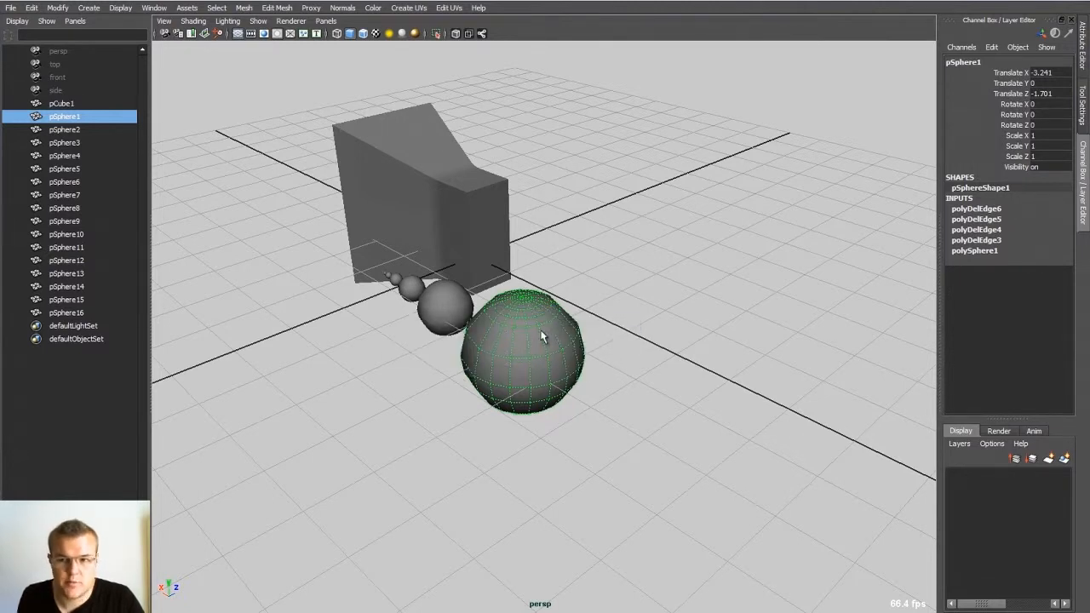
pyautogui.keyDown('alt'); pyautogui.moveTo(585, 280); pyautogui.dragTo(529, 260); pyautogui.keyUp('alt')
# Step: Select the flared cube and delete its construction history
pyautogui.click(503, 240)
pyautogui.press('f')
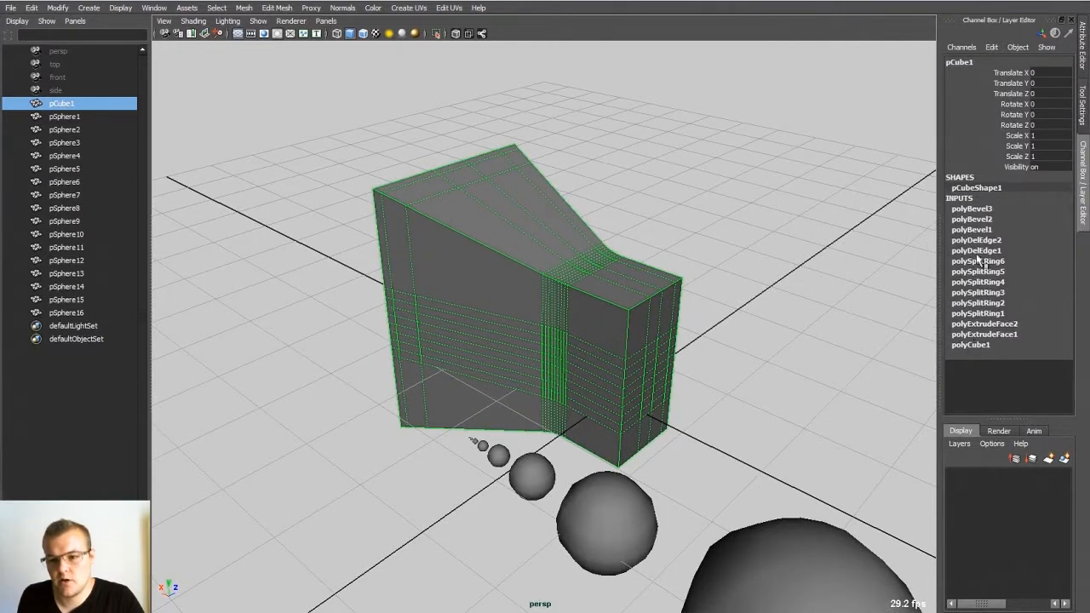
pyautogui.keyDown('alt'); pyautogui.moveTo(652, 172); pyautogui.dragTo(599, 169); pyautogui.keyUp('alt')
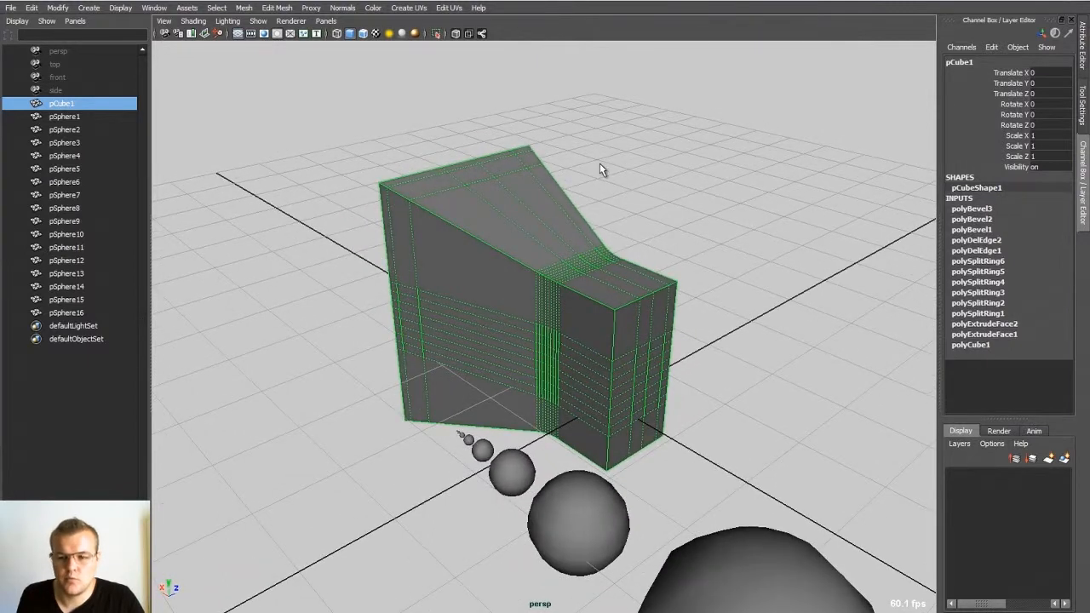
pyautogui.click(33, 8)
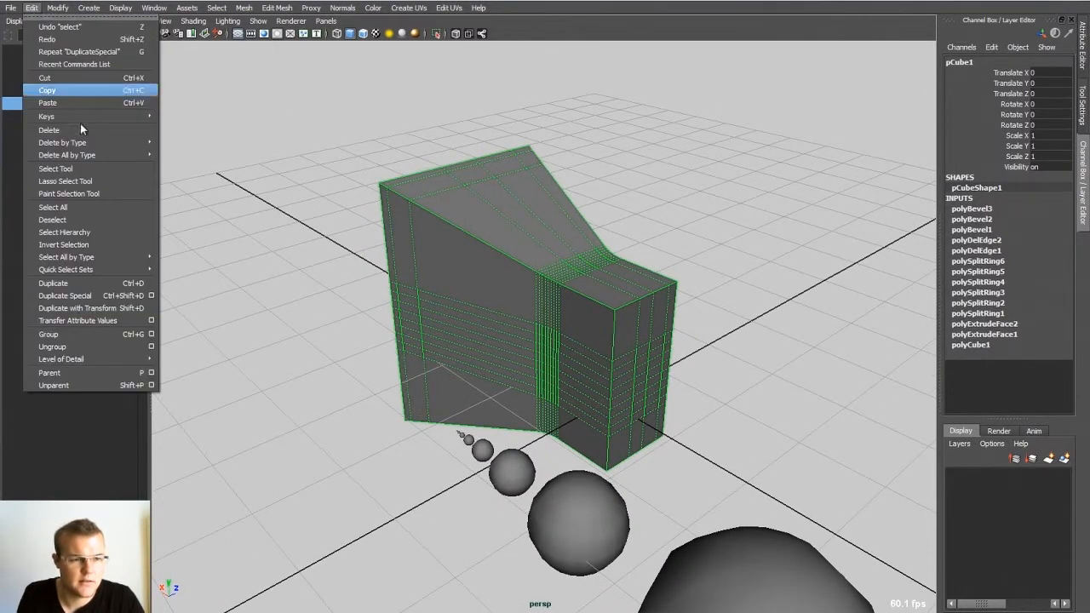
pyautogui.moveTo(95, 143)
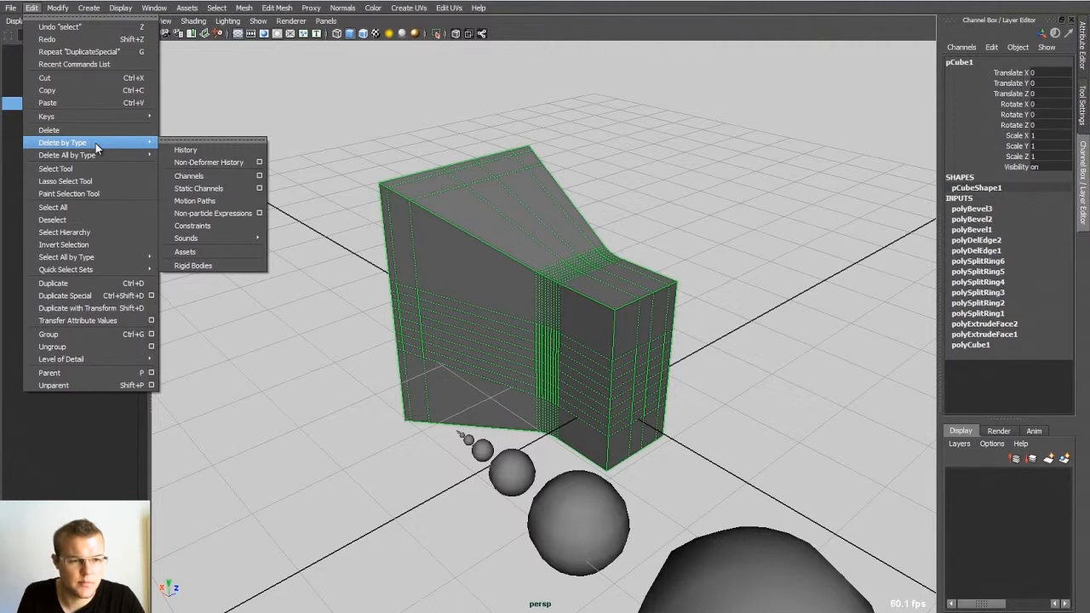
pyautogui.click(187, 151)
pyautogui.keyDown('alt'); pyautogui.moveTo(618, 185); pyautogui.dragTo(573, 189); pyautogui.keyUp('alt')
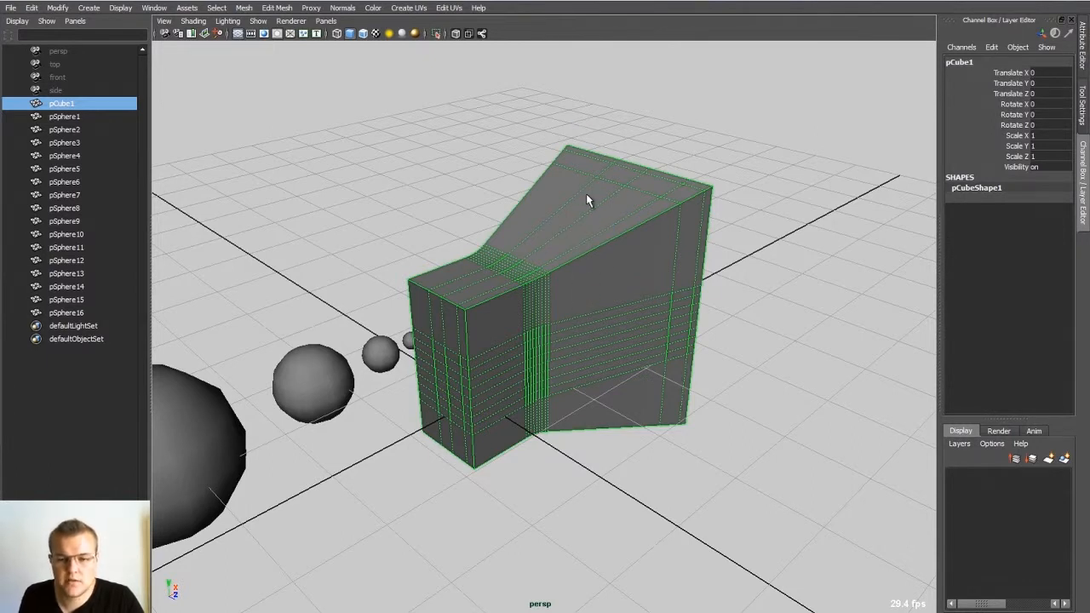
pyautogui.keyDown('alt'); pyautogui.moveTo(609, 260); pyautogui.dragTo(467, 274); pyautogui.keyUp('alt')
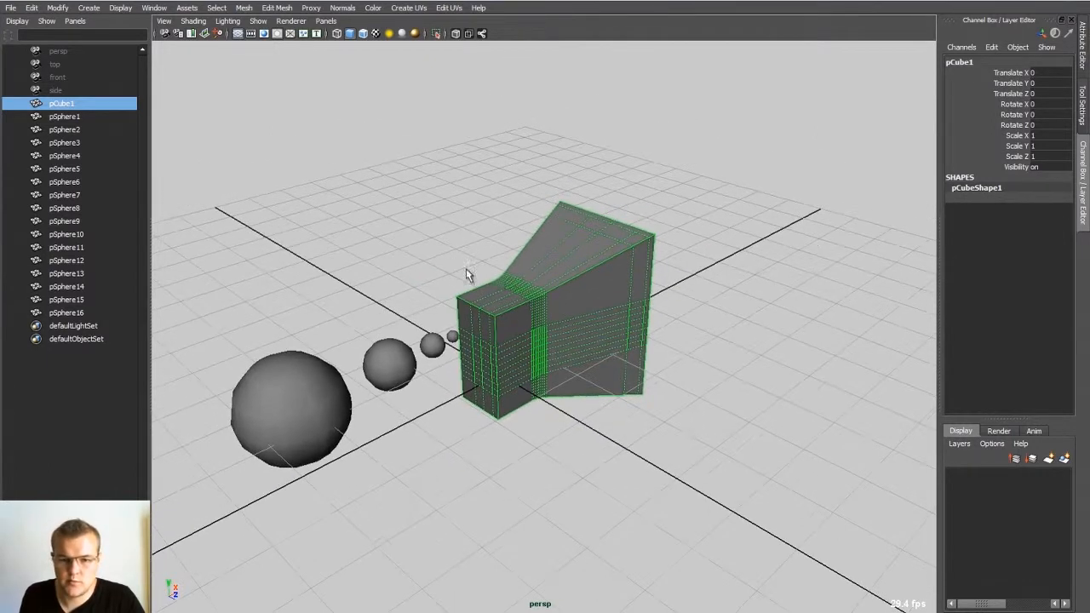
# Step: Rotate the flared cube to about -125, 32 and 90 degrees, and move it about 1.1 in X and Y
pyautogui.press('e')
pyautogui.moveTo(517, 347); pyautogui.dragTo(526, 377)
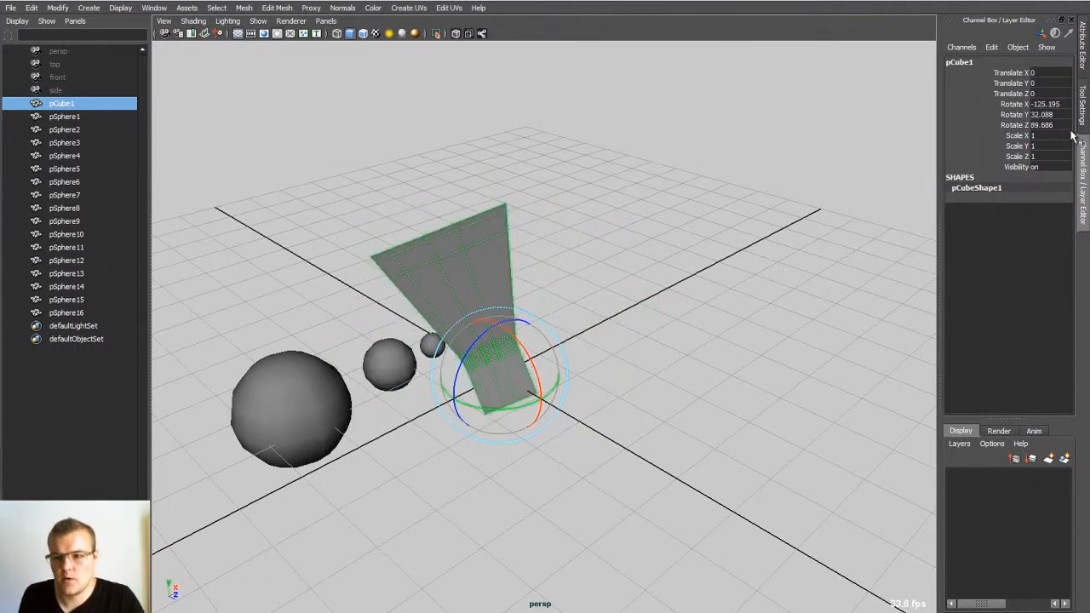
pyautogui.press('w')
pyautogui.moveTo(533, 365); pyautogui.dragTo(563, 302)
pyautogui.keyDown('alt'); pyautogui.moveTo(562, 302); pyautogui.dragTo(527, 346, button='middle'); pyautogui.keyUp('alt')
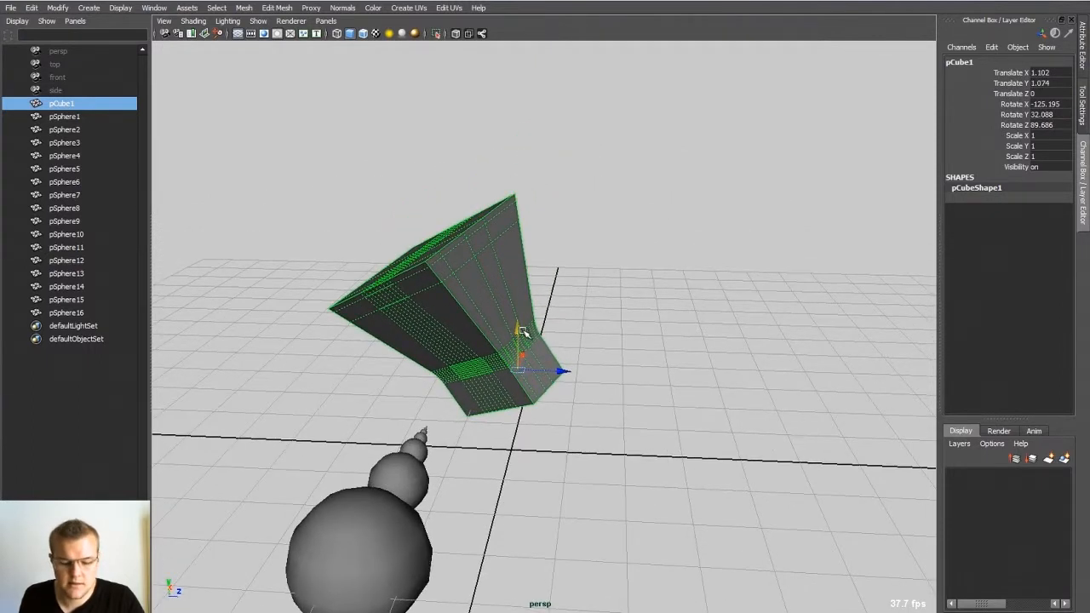
# Step: Freeze the flared cube's transformations and deselect it
pyautogui.click(527, 293)
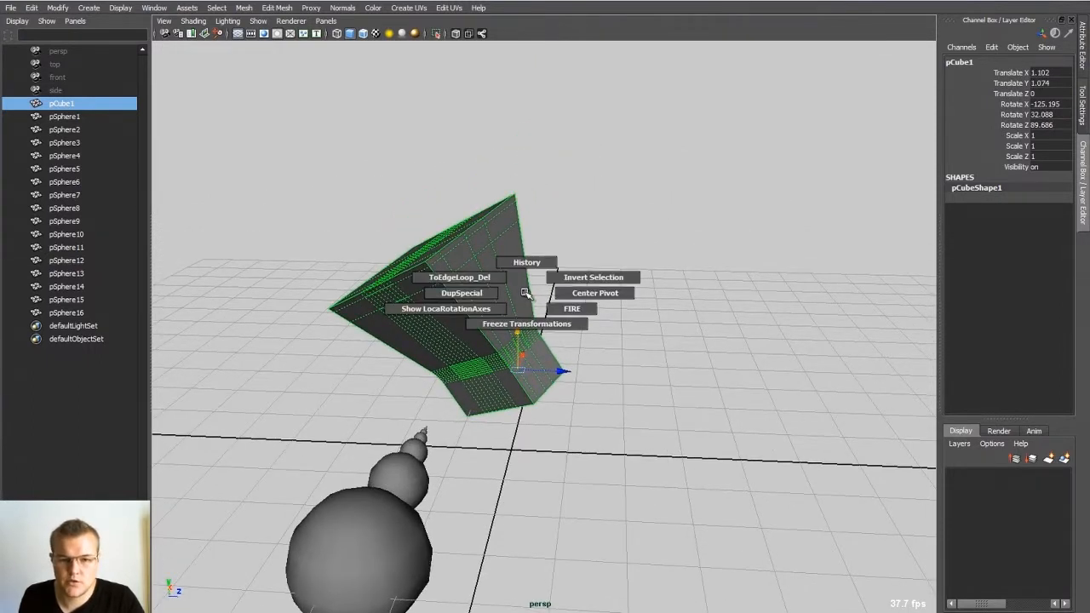
pyautogui.click(526, 322)
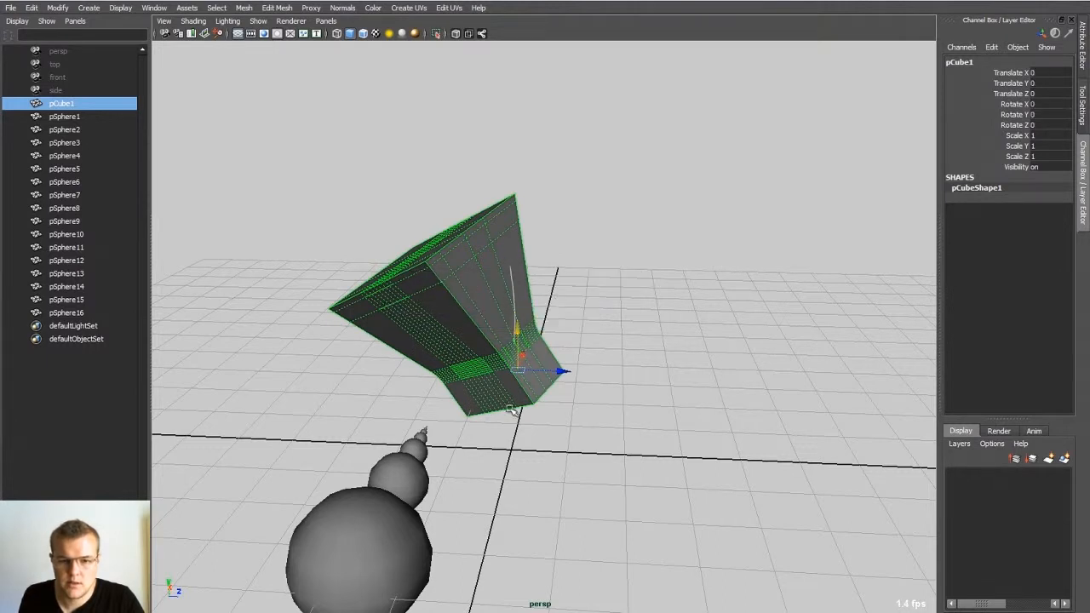
pyautogui.click(557, 240)
# Step: Select the large sphere and freeze its transformations
pyautogui.keyDown('alt'); pyautogui.moveTo(499, 389); pyautogui.dragTo(583, 238, button='middle'); pyautogui.keyUp('alt')
pyautogui.click(421, 433)
pyautogui.keyDown('alt'); pyautogui.moveTo(421, 433); pyautogui.dragTo(558, 399); pyautogui.keyUp('alt')
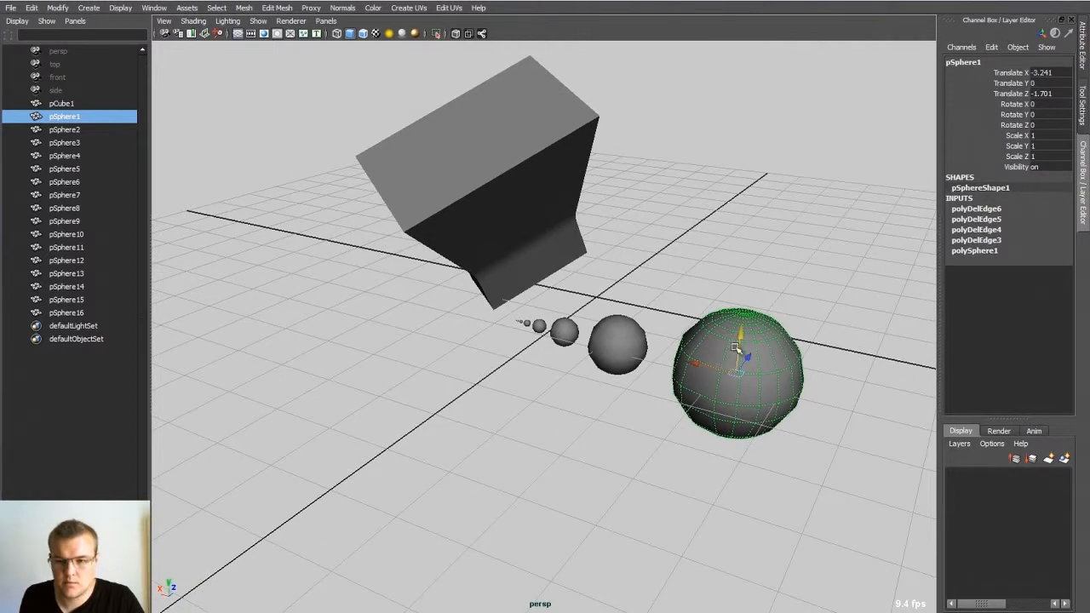
pyautogui.moveTo(738, 351); pyautogui.dragTo(723, 447)
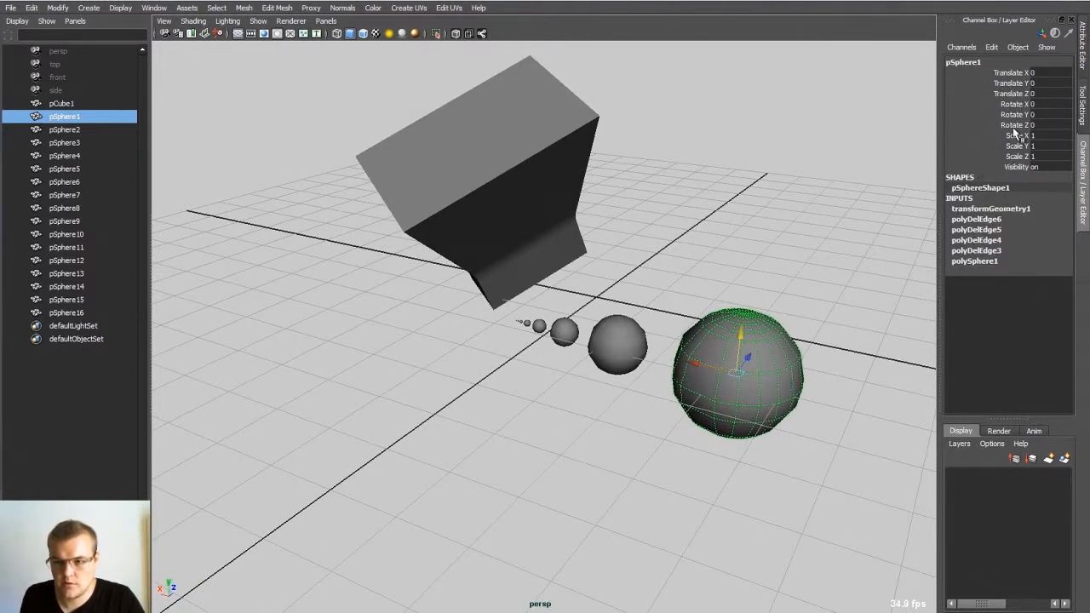
pyautogui.keyDown('alt'); pyautogui.moveTo(661, 210); pyautogui.dragTo(609, 240); pyautogui.keyUp('alt')
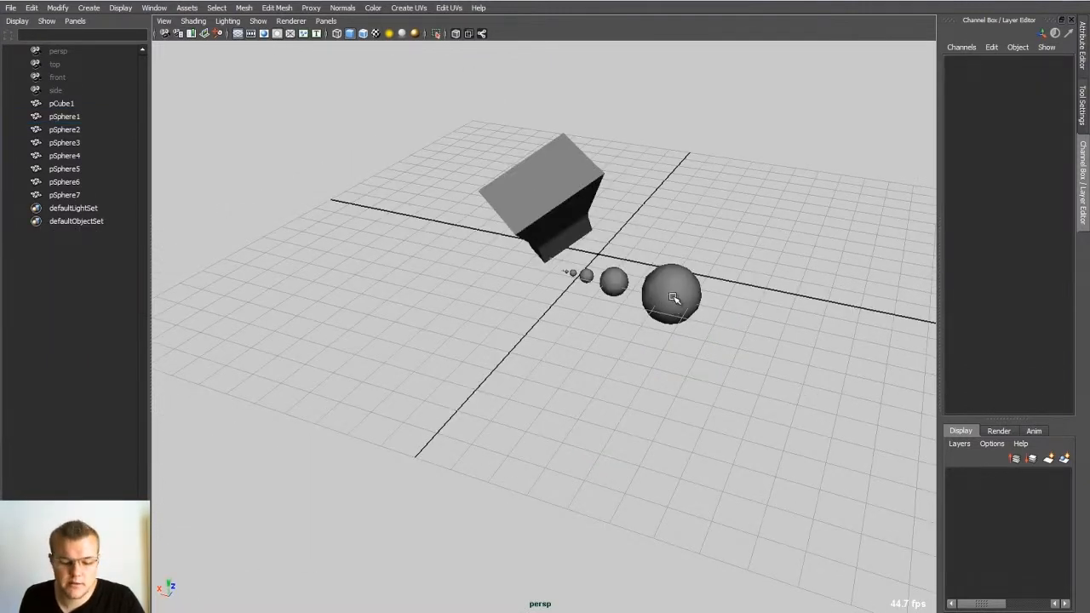
# Step: Bring up the custom marking menu to review its commands, and toggle the full interface on and off
pyautogui.moveTo(672, 307)
pyautogui.mouseDown()
pyautogui.moveTo(657, 312)
pyautogui.moveTo(663, 344)
pyautogui.moveTo(671, 300)
pyautogui.moveTo(673, 310)
pyautogui.mouseUp()
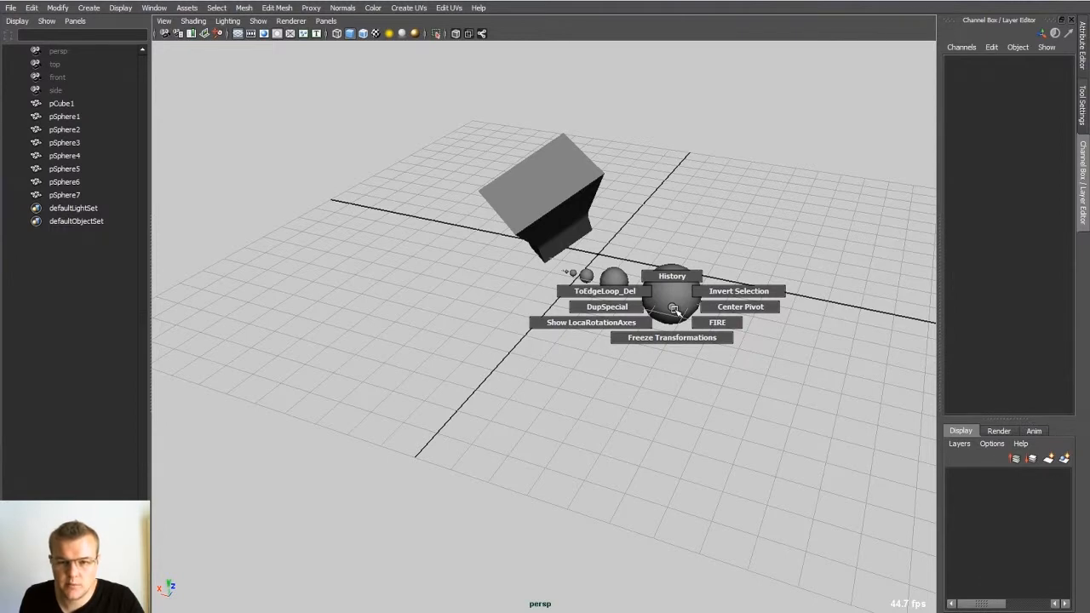
pyautogui.moveTo(673, 310); pyautogui.dragTo(673, 314)
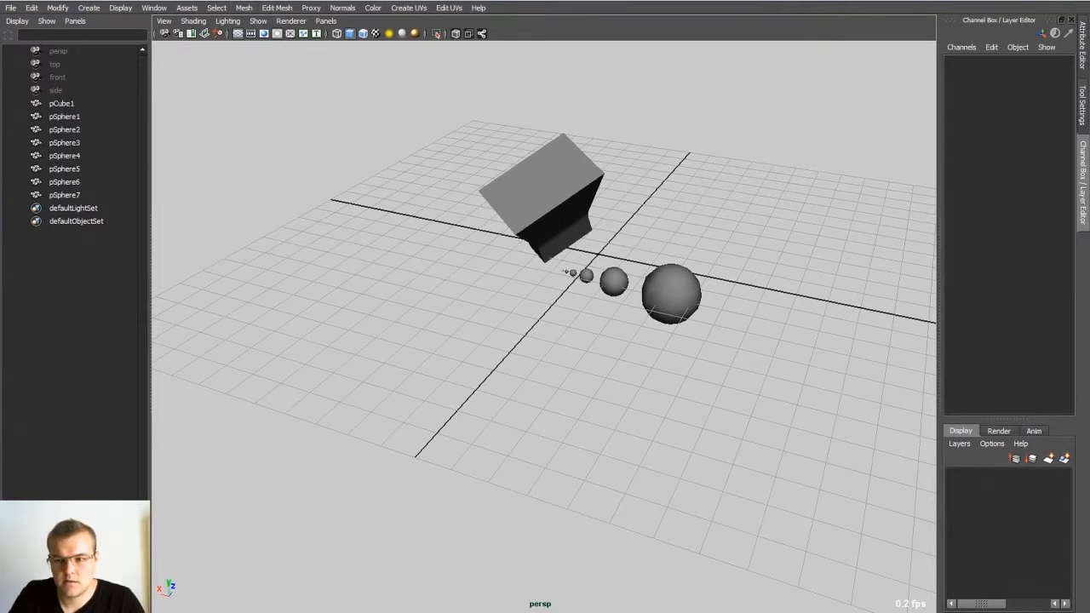
pyautogui.hotkey('ctrl', 'space')
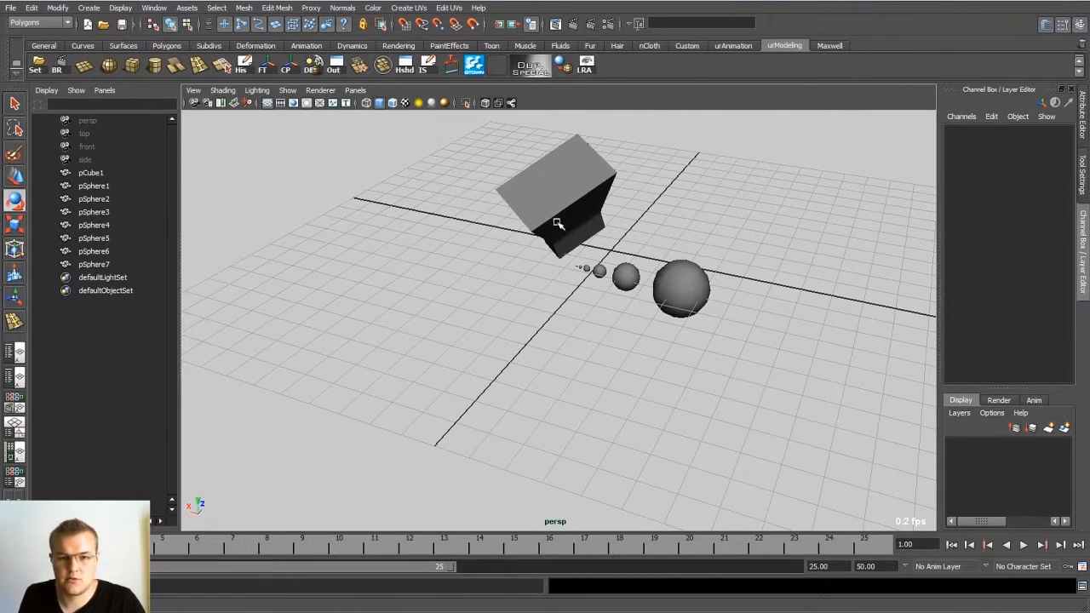
pyautogui.hotkey('ctrl', 'space')
pyautogui.keyDown('alt'); pyautogui.moveTo(608, 228); pyautogui.dragTo(380, 305, button='middle'); pyautogui.keyUp('alt')
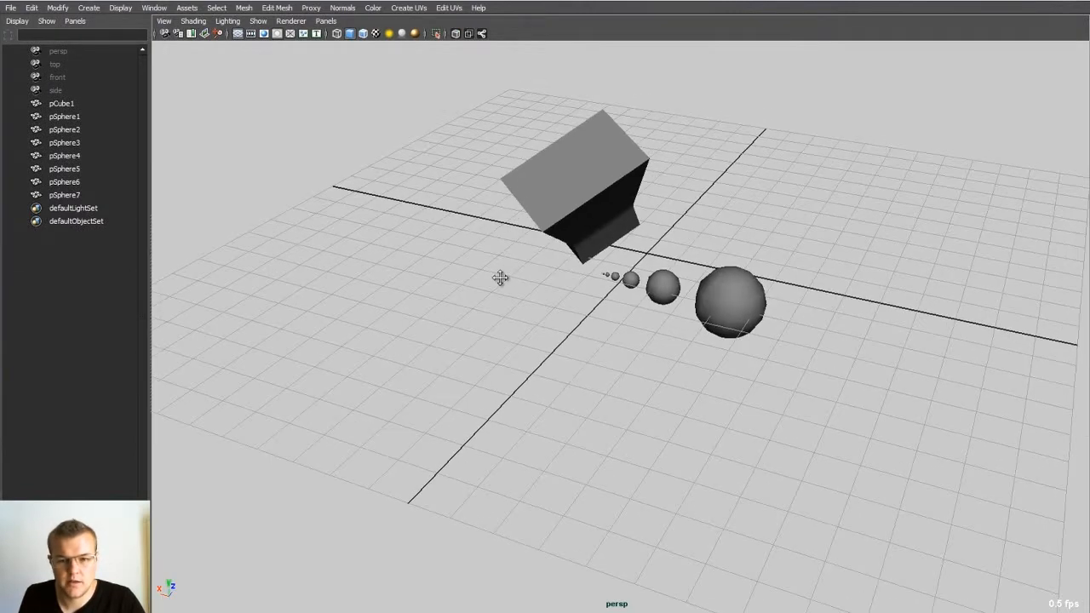
pyautogui.keyDown('alt'); pyautogui.moveTo(470, 288); pyautogui.dragTo(492, 283, button='right'); pyautogui.keyUp('alt')
pyautogui.keyDown('alt'); pyautogui.moveTo(493, 284); pyautogui.dragTo(528, 288); pyautogui.keyUp('alt')
pyautogui.hotkey('ctrl', 'space')
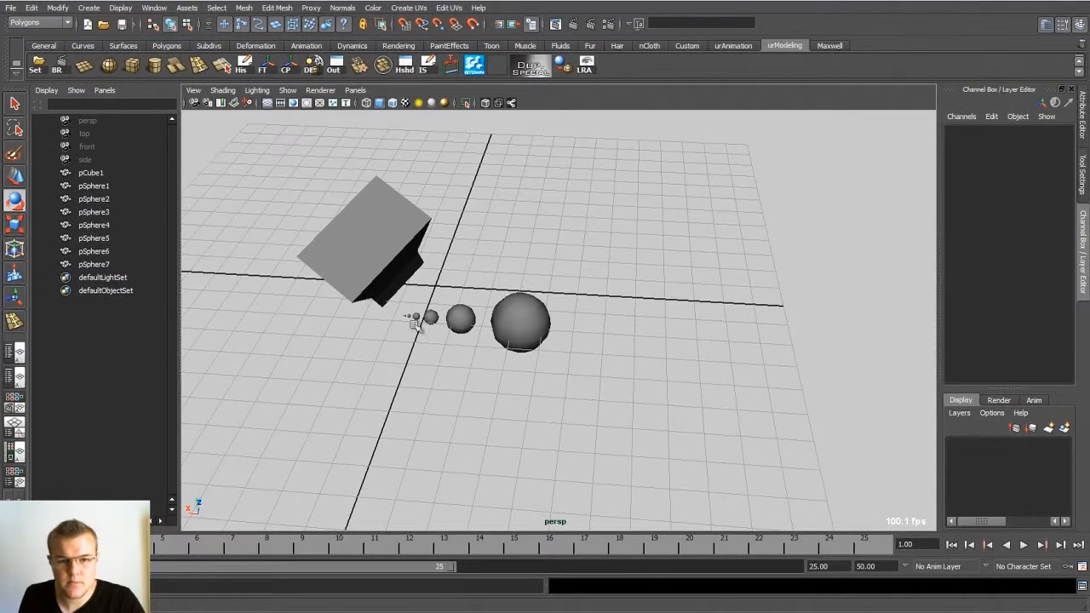
pyautogui.keyDown('alt'); pyautogui.moveTo(468, 299); pyautogui.dragTo(549, 304, button='middle'); pyautogui.keyUp('alt')
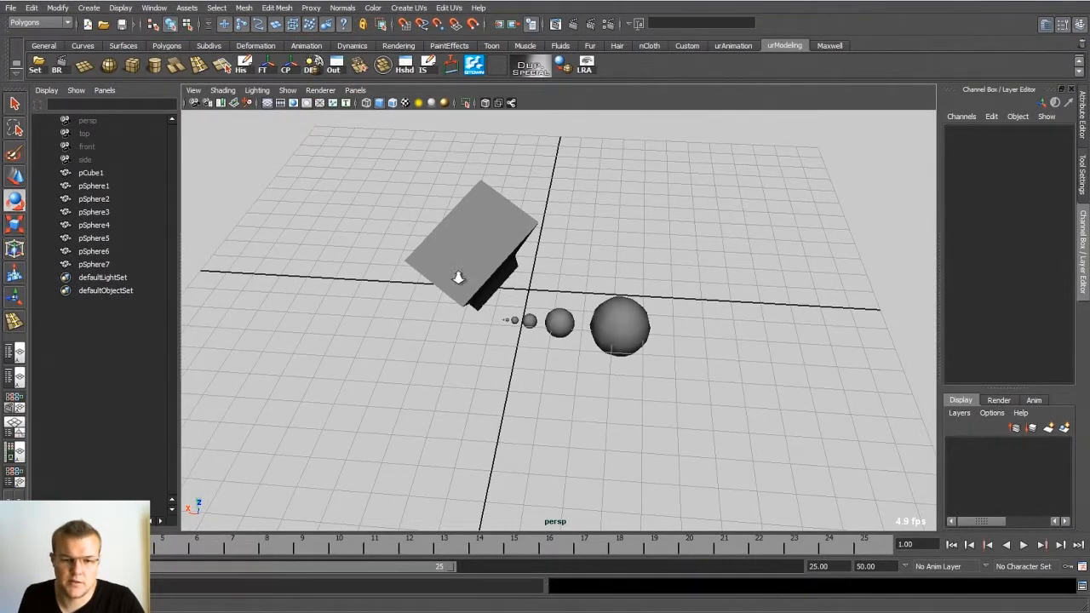
pyautogui.hotkey('ctrl', 'space')
pyautogui.keyDown('alt'); pyautogui.moveTo(515, 355); pyautogui.dragTo(468, 278); pyautogui.keyUp('alt')
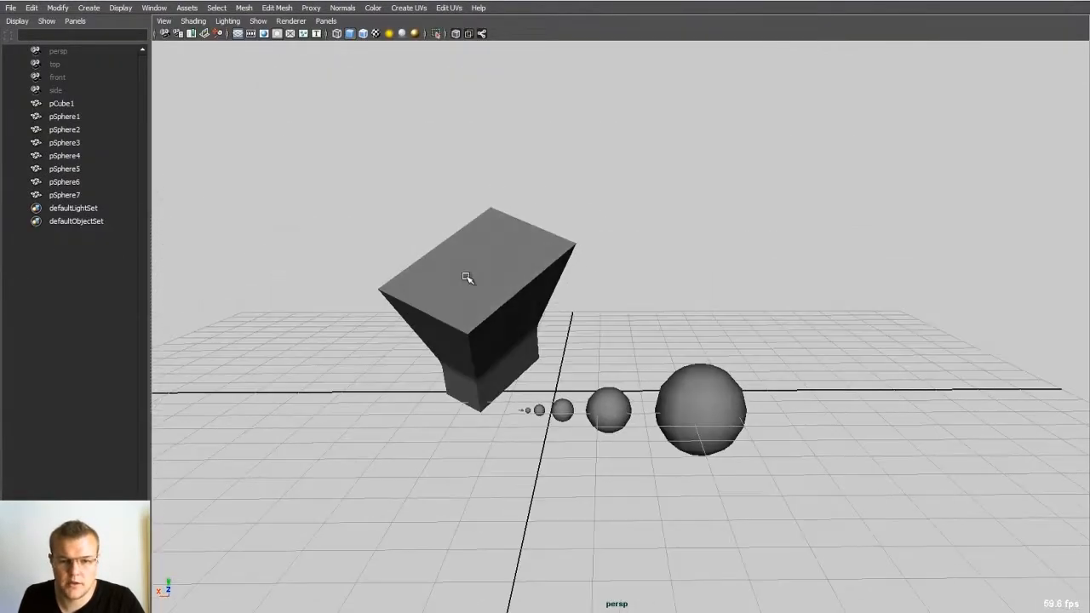
# Step: Frame the second-largest sphere and inspect the cube and the sphere row from several angles, leaving nothing selected
pyautogui.keyDown('alt'); pyautogui.moveTo(470, 281); pyautogui.dragTo(705, 368, button='right'); pyautogui.keyUp('alt')
pyautogui.keyDown('alt'); pyautogui.moveTo(516, 348); pyautogui.dragTo(567, 343, button='middle'); pyautogui.keyUp('alt')
pyautogui.click(670, 422)
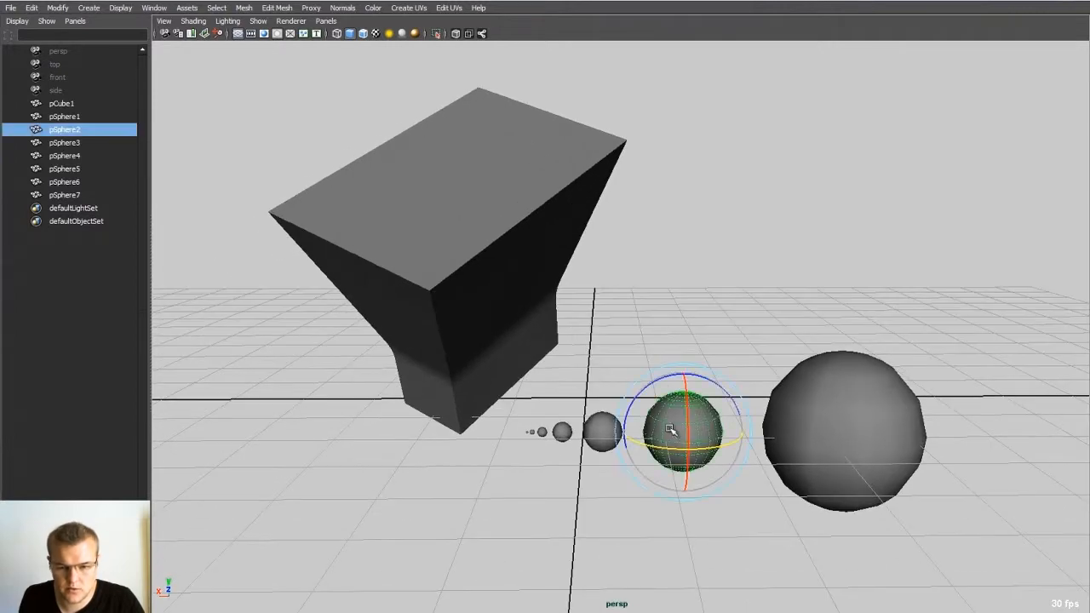
pyautogui.press('f')
pyautogui.keyDown('alt'); pyautogui.moveTo(642, 366); pyautogui.dragTo(614, 361); pyautogui.keyUp('alt')
pyautogui.keyDown('alt'); pyautogui.moveTo(613, 360); pyautogui.dragTo(304, 298, button='right'); pyautogui.keyUp('alt')
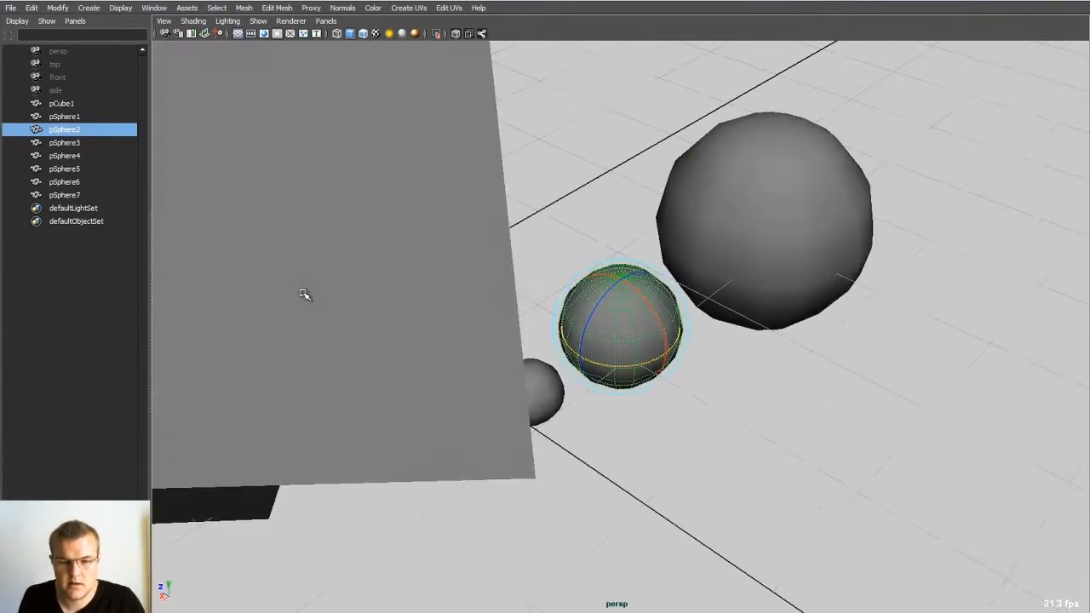
pyautogui.keyDown('alt'); pyautogui.moveTo(658, 305); pyautogui.dragTo(550, 273, button='right'); pyautogui.keyUp('alt')
pyautogui.keyDown('alt'); pyautogui.moveTo(550, 272); pyautogui.dragTo(536, 298); pyautogui.keyUp('alt')
pyautogui.click(667, 284)
pyautogui.keyDown('alt'); pyautogui.moveTo(667, 283); pyautogui.dragTo(588, 247); pyautogui.keyUp('alt')
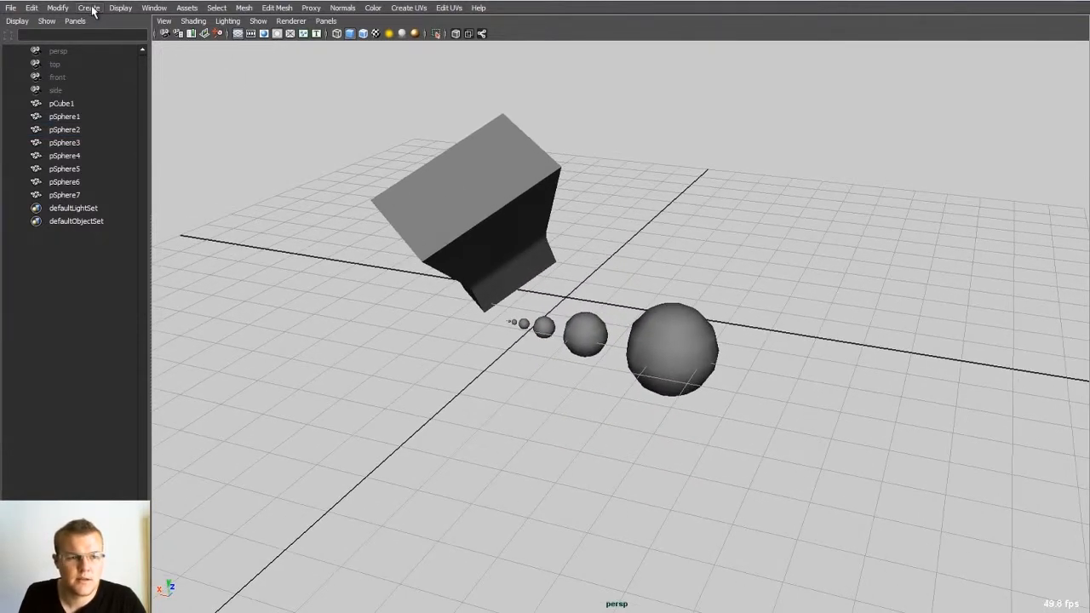
# Step: Open the Marking Menu Editor and check the settings of the Clear_Set_Freeze and PA_Style_MMB entries
pyautogui.click(120, 8)
pyautogui.click(167, 3)
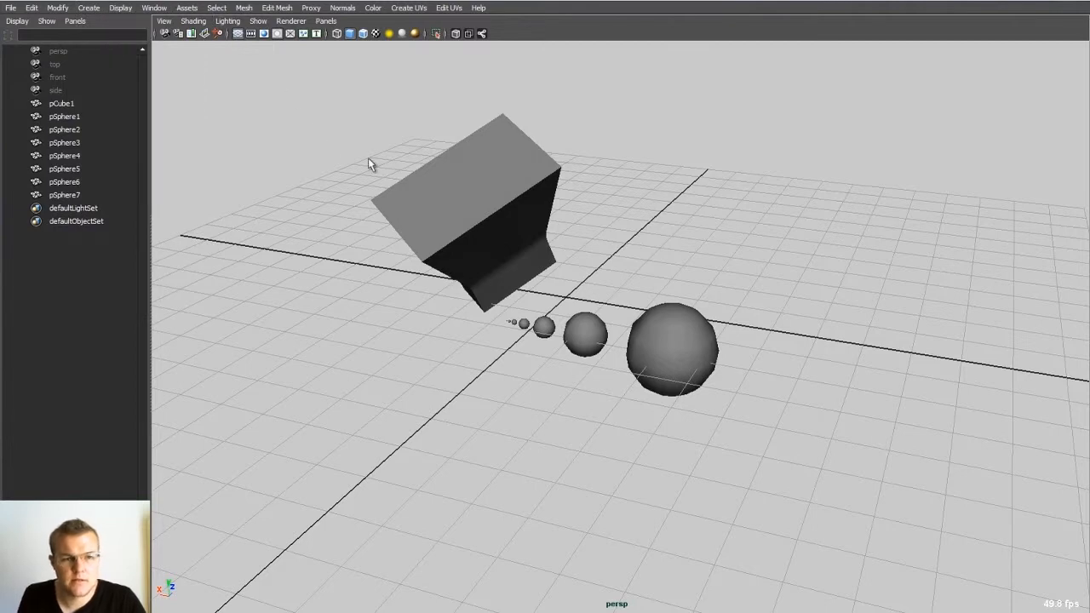
pyautogui.click(154, 8)
pyautogui.moveTo(200, 76)
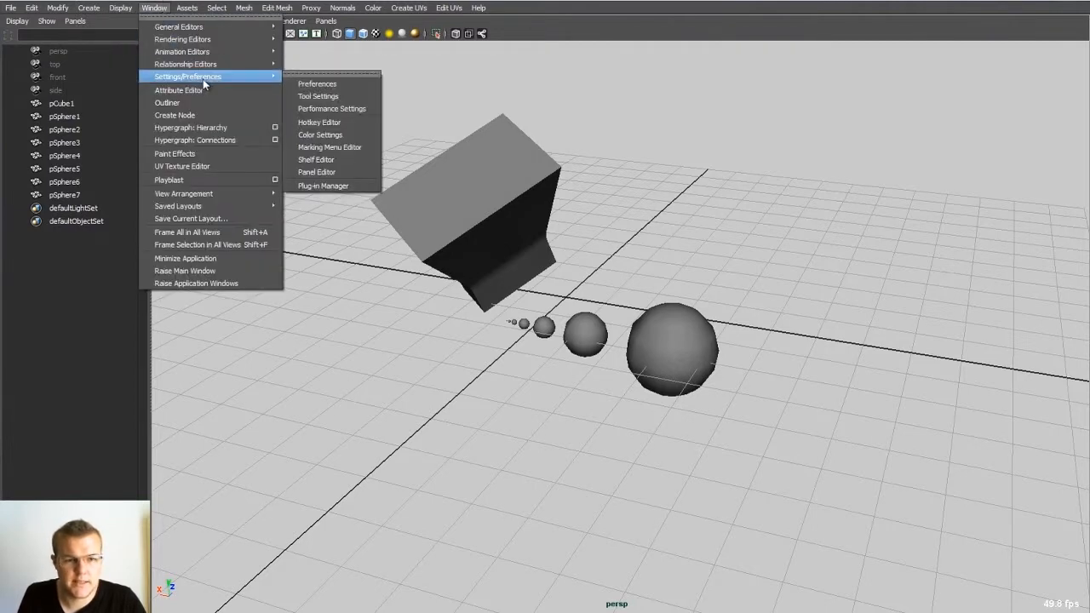
pyautogui.click(319, 149)
pyautogui.moveTo(560, 133); pyautogui.dragTo(556, 124)
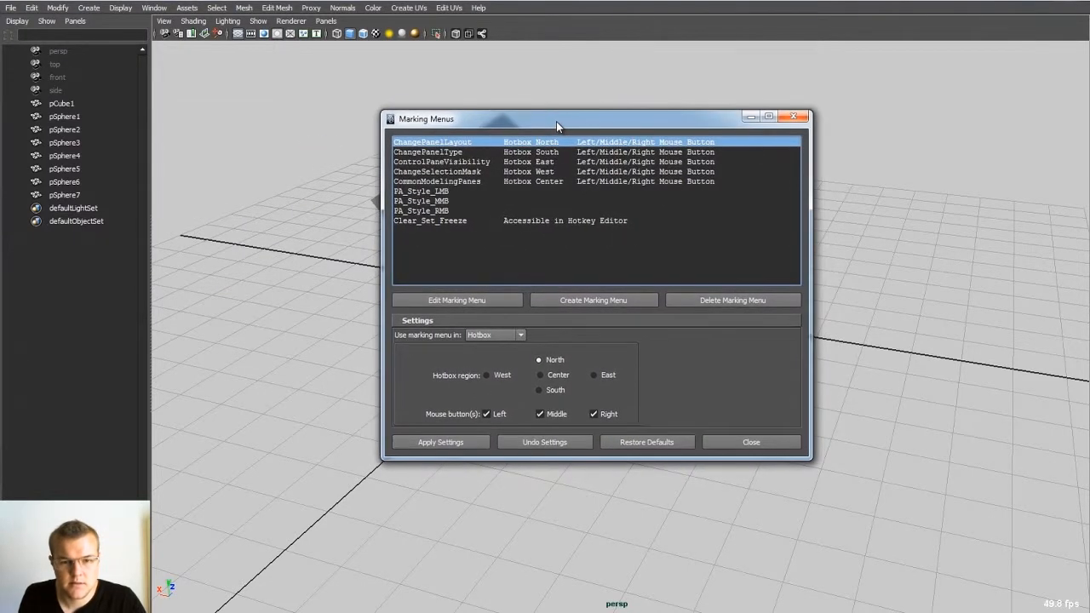
pyautogui.click(420, 220)
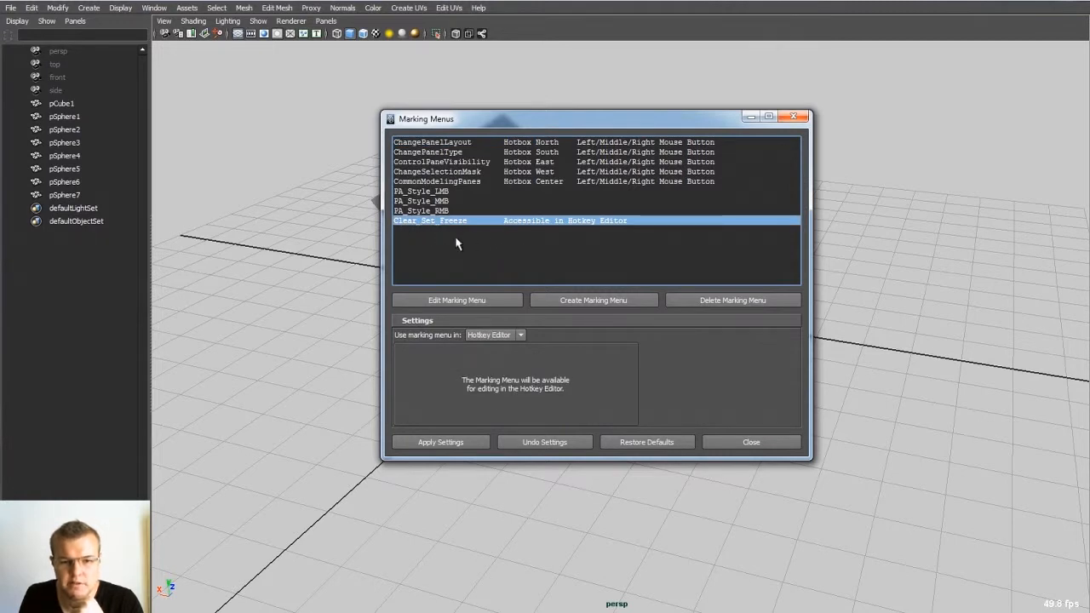
pyautogui.click(483, 202)
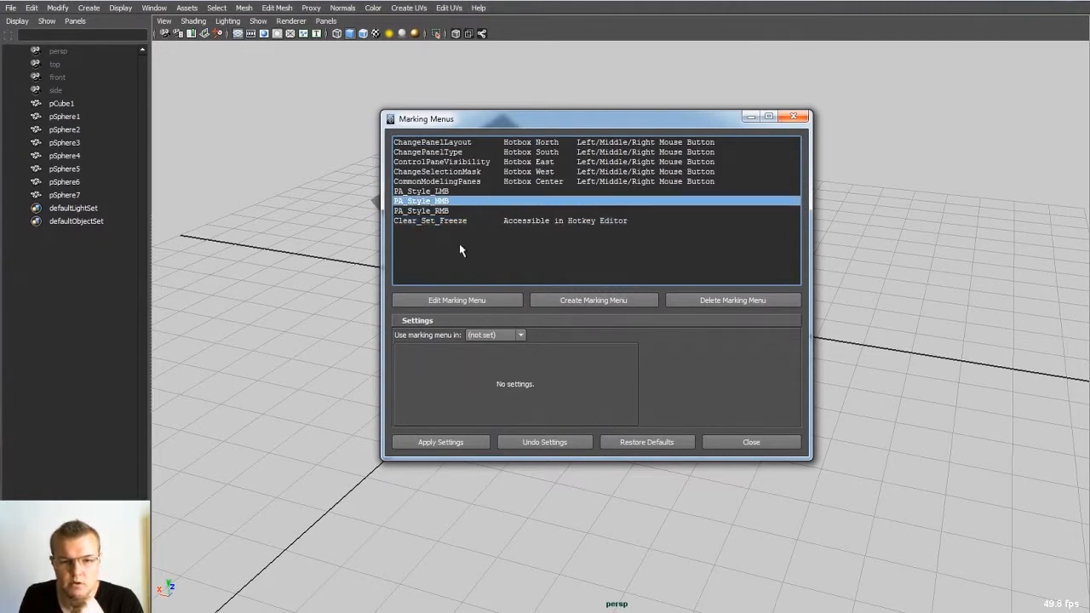
# Step: Start a new marking menu named QuickMenu and place its window beside the Marking Menus list
pyautogui.click(599, 300)
pyautogui.moveTo(378, 61); pyautogui.dragTo(402, 103)
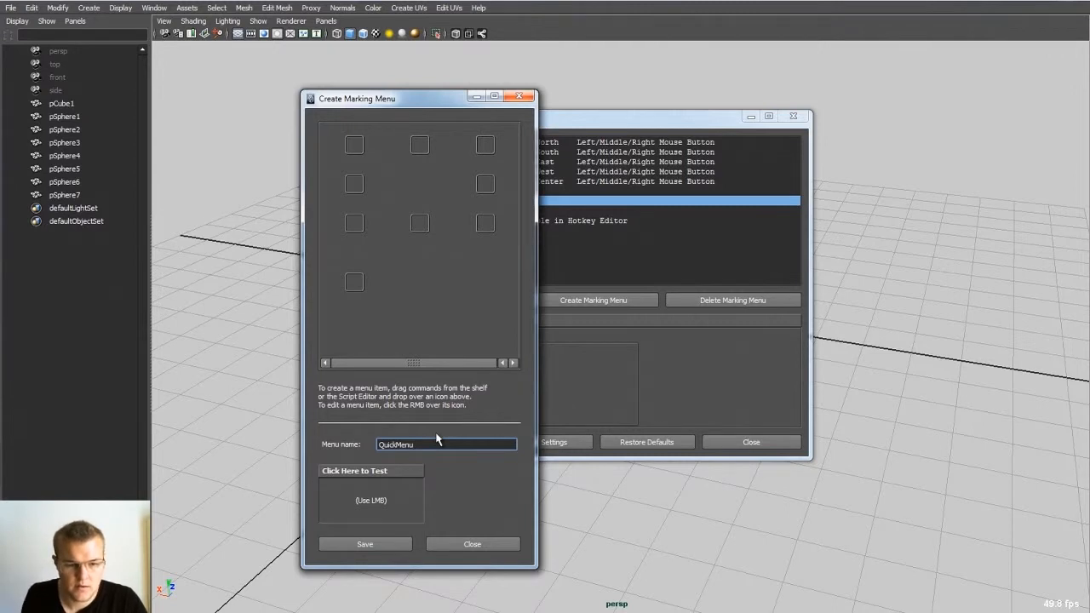
pyautogui.moveTo(412, 100); pyautogui.dragTo(279, 99)
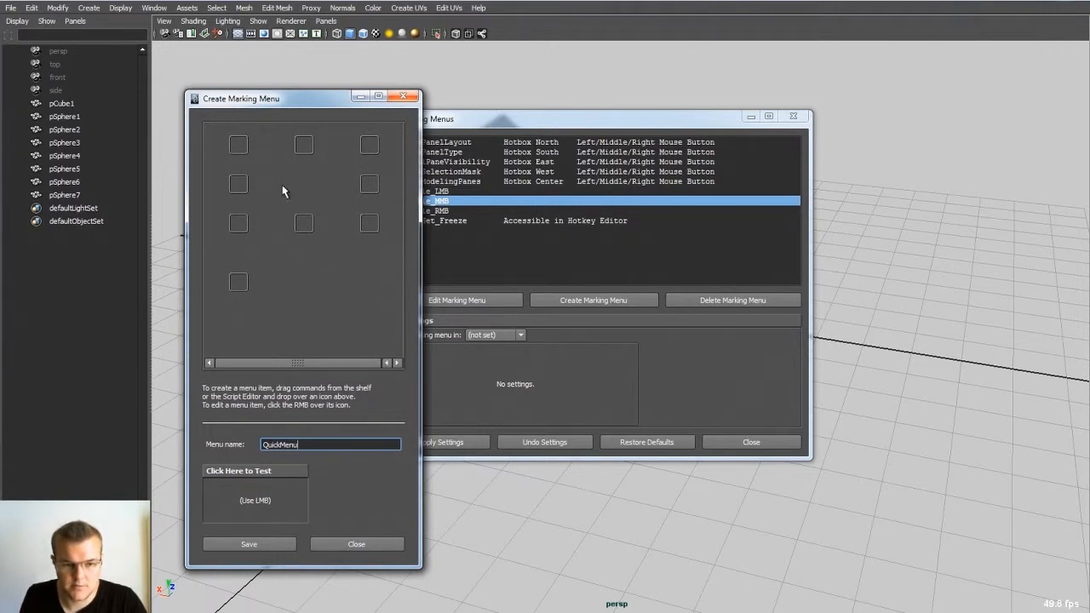
pyautogui.moveTo(443, 126); pyautogui.dragTo(542, 138)
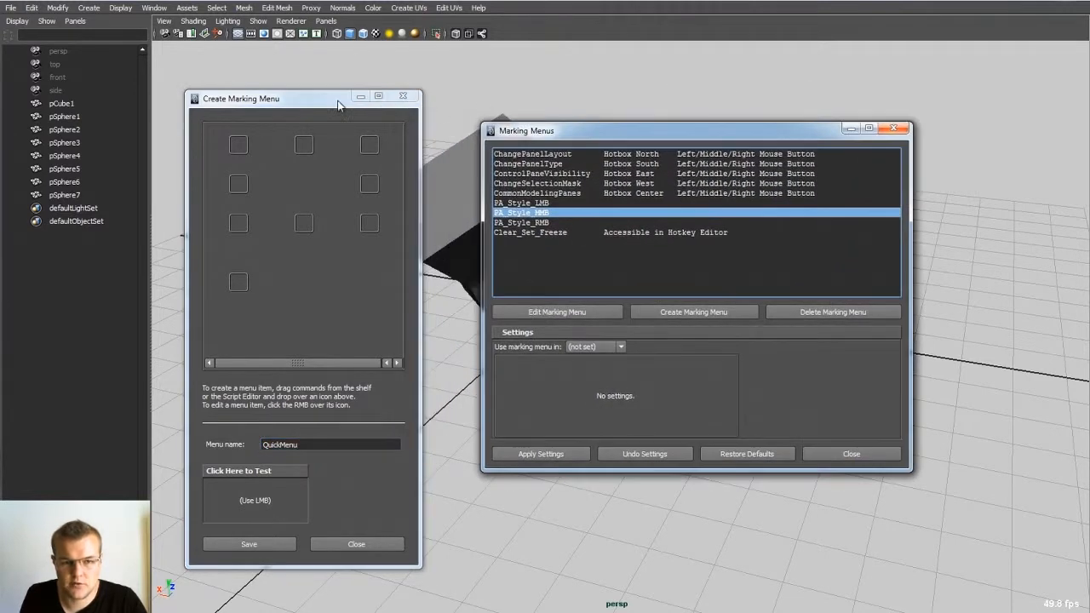
pyautogui.moveTo(300, 109); pyautogui.dragTo(291, 113)
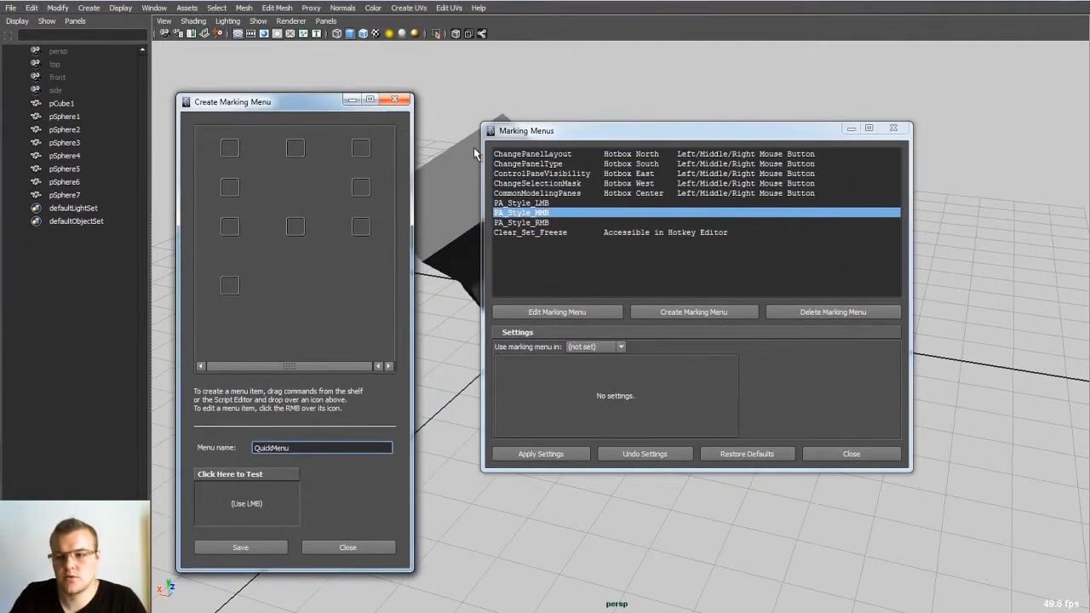
# Step: Restore the full interface with the shelf and spread the two marking menu windows apart
pyautogui.hotkey('ctrl', 'space')
pyautogui.moveTo(275, 107); pyautogui.dragTo(246, 109)
pyautogui.moveTo(608, 136); pyautogui.dragTo(708, 156)
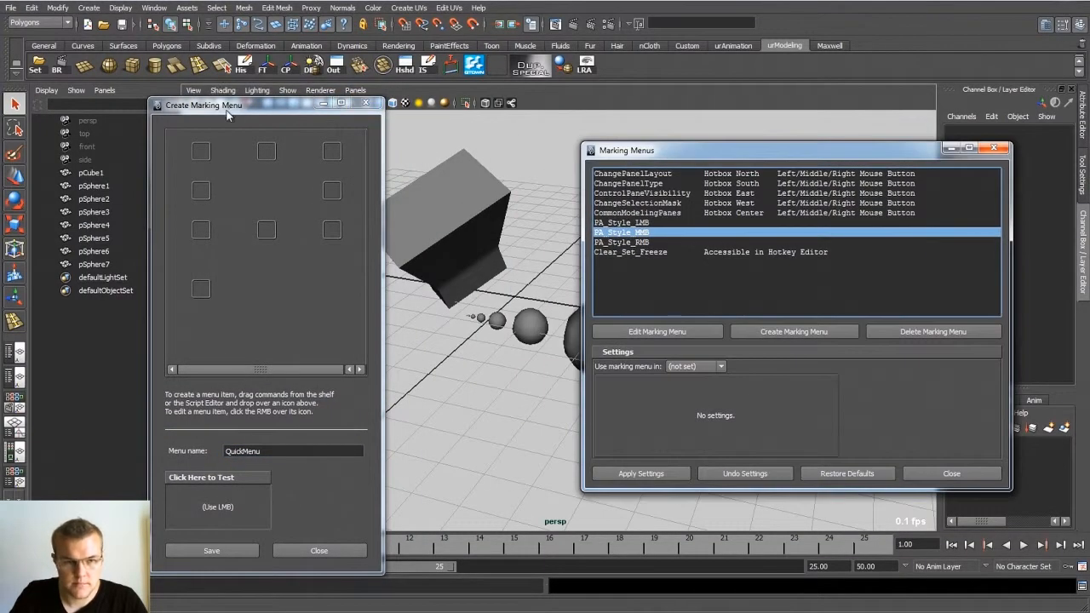
pyautogui.moveTo(228, 110); pyautogui.dragTo(293, 126)
# Step: Add the Polygon Torus command from the Polygons shelf to the north slot of QuickMenu
pyautogui.click(167, 46)
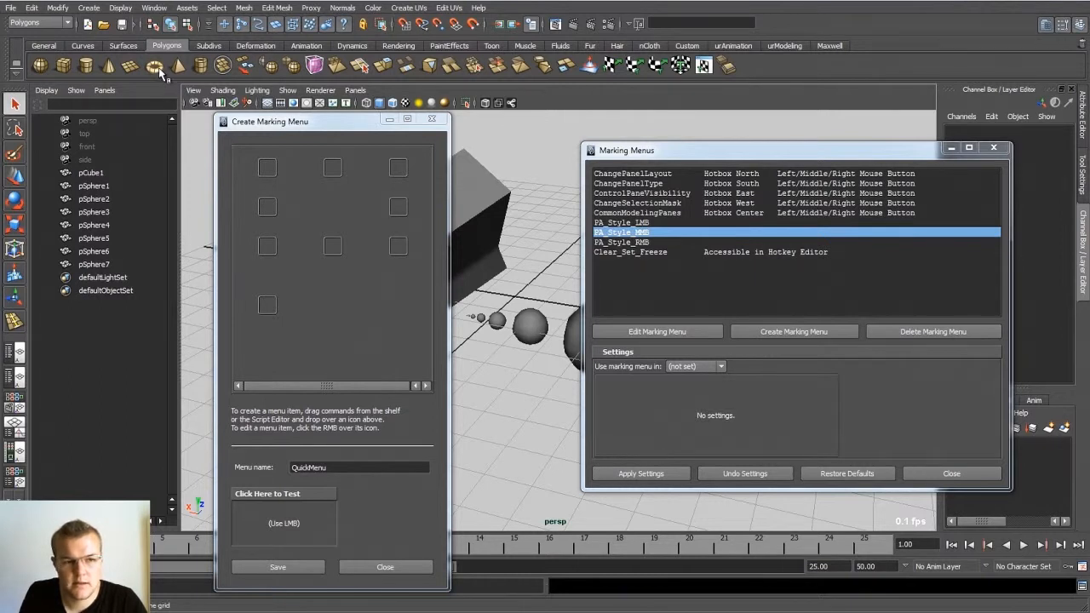
pyautogui.moveTo(145, 119); pyautogui.dragTo(333, 167)
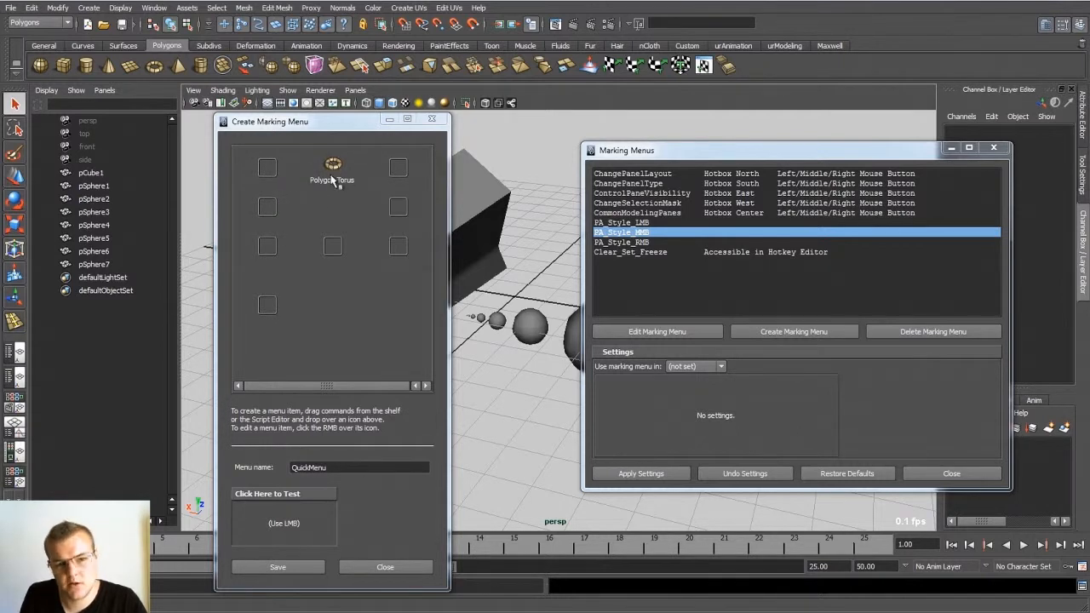
pyautogui.moveTo(359, 126); pyautogui.dragTo(352, 125)
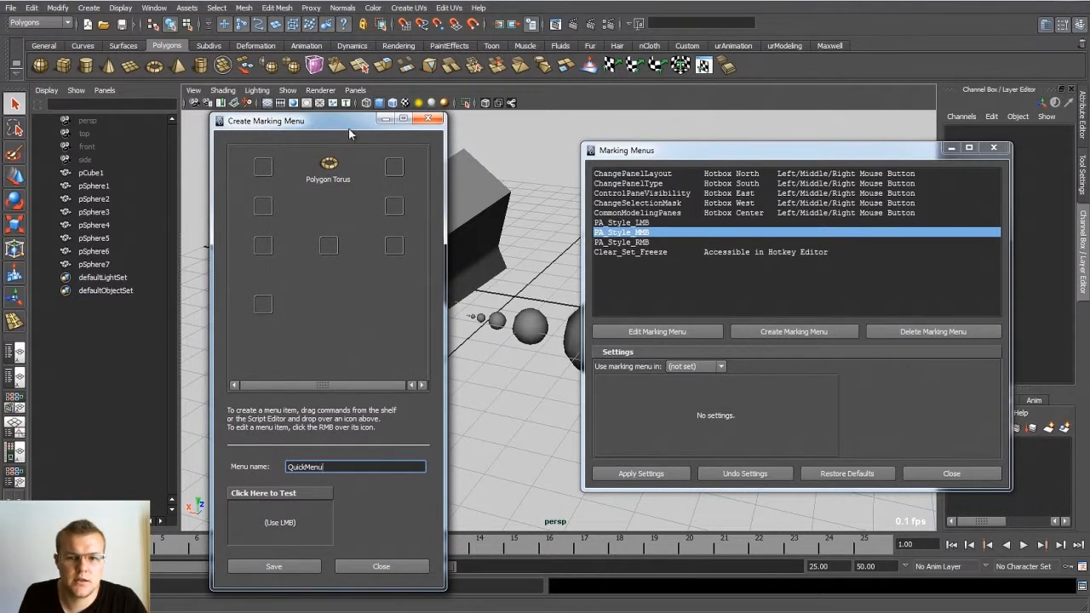
# Step: Open the Script Editor beside the Create Marking Menu window and clear its command history
pyautogui.click(1082, 588)
pyautogui.moveTo(649, 177); pyautogui.dragTo(592, 108)
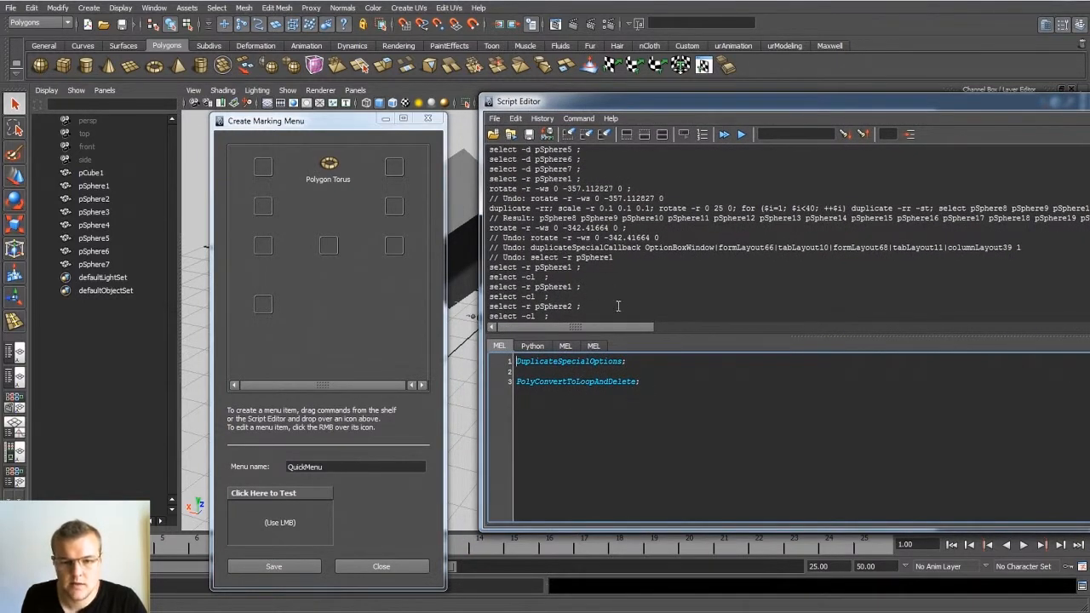
pyautogui.click(575, 137)
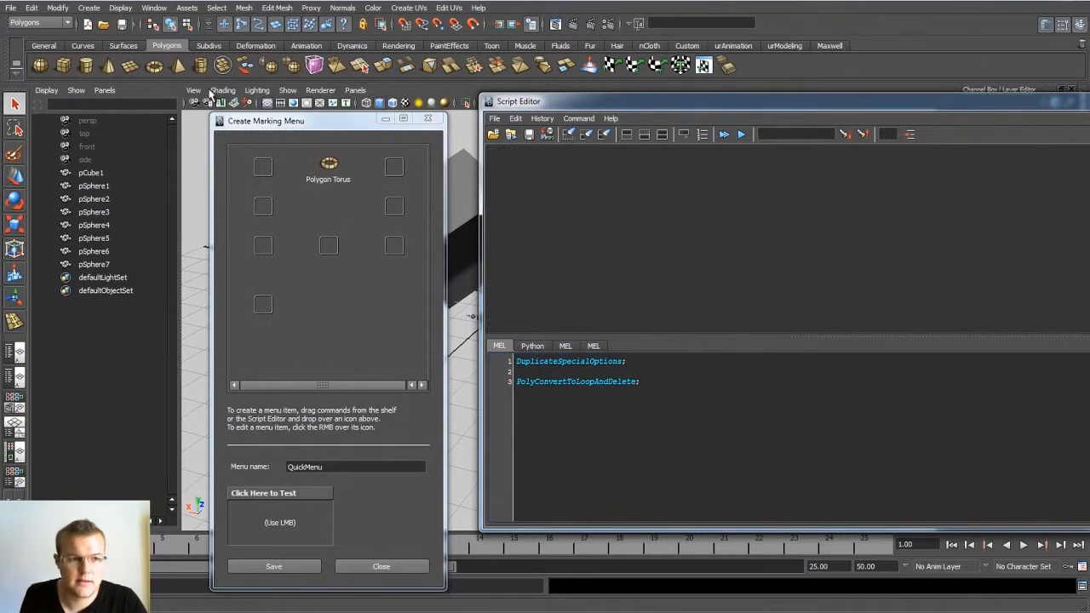
# Step: Select the cube pCube1 and delete its construction history
pyautogui.click(32, 8)
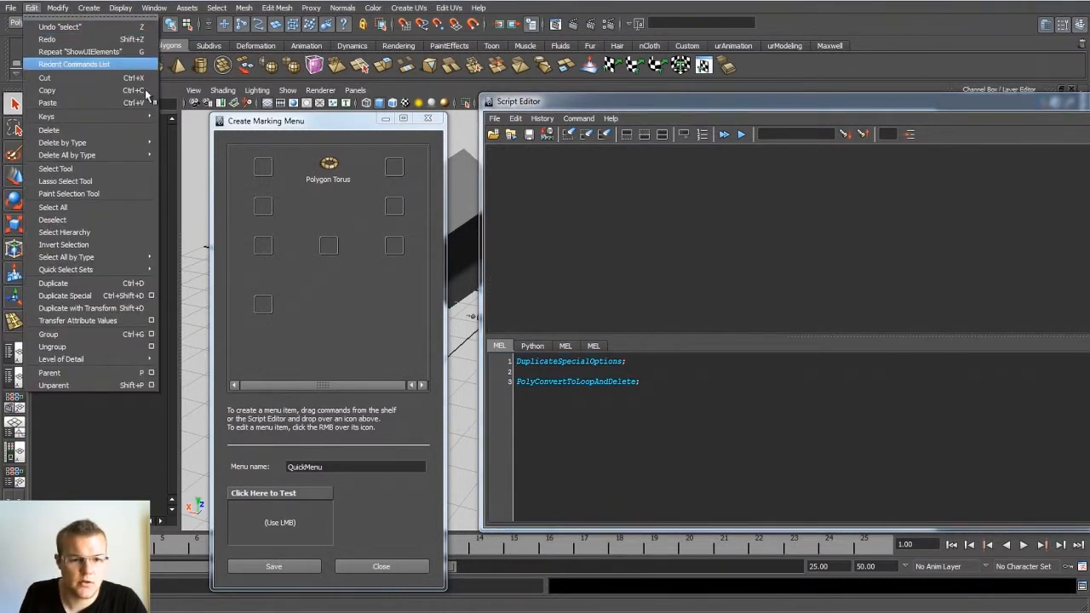
pyautogui.click(451, 213)
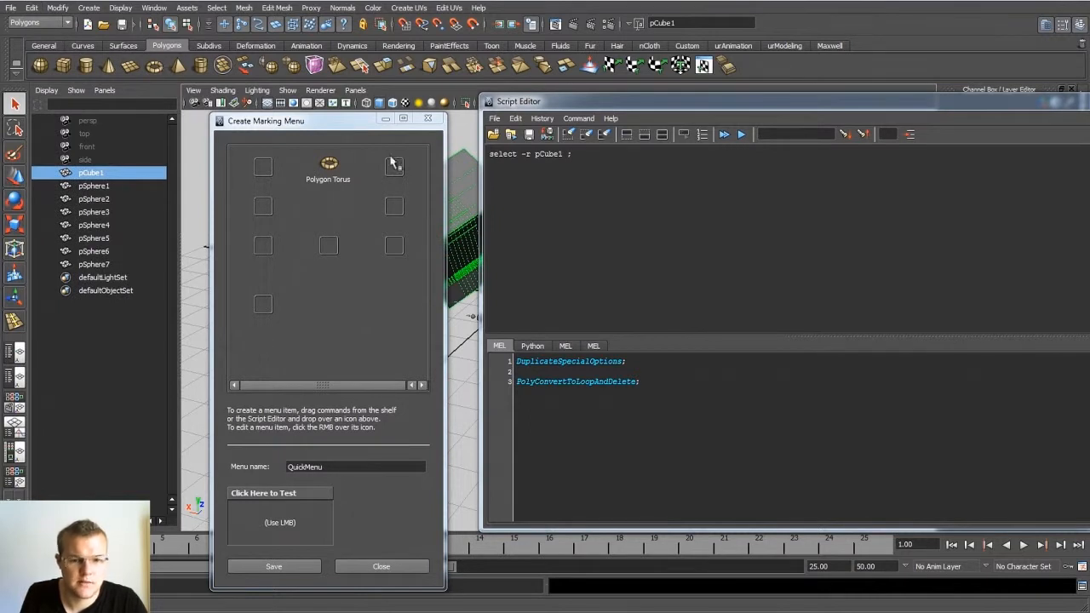
pyautogui.click(31, 9)
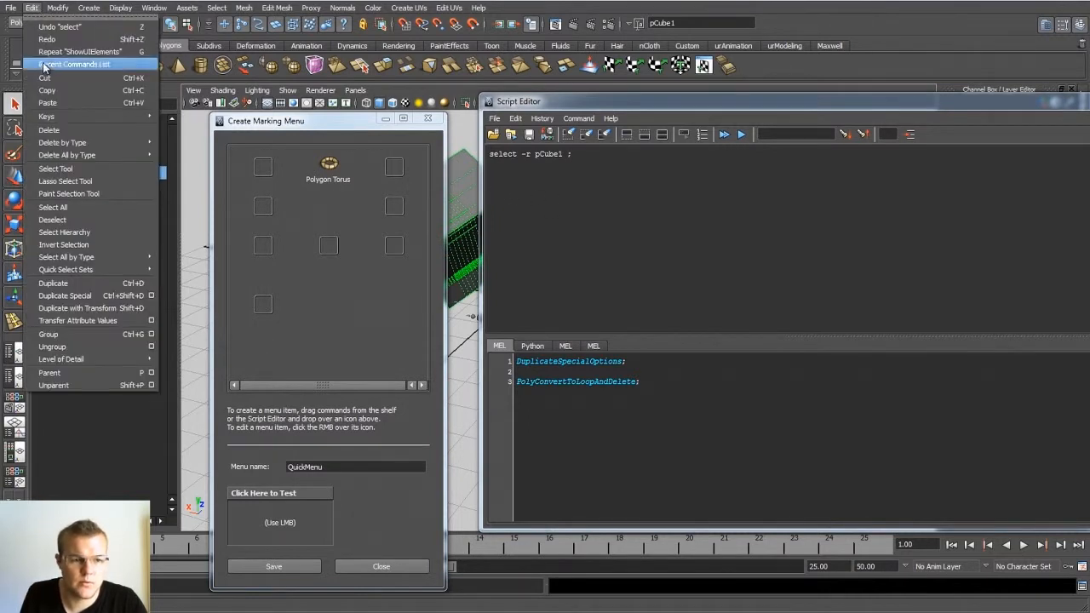
pyautogui.moveTo(115, 157)
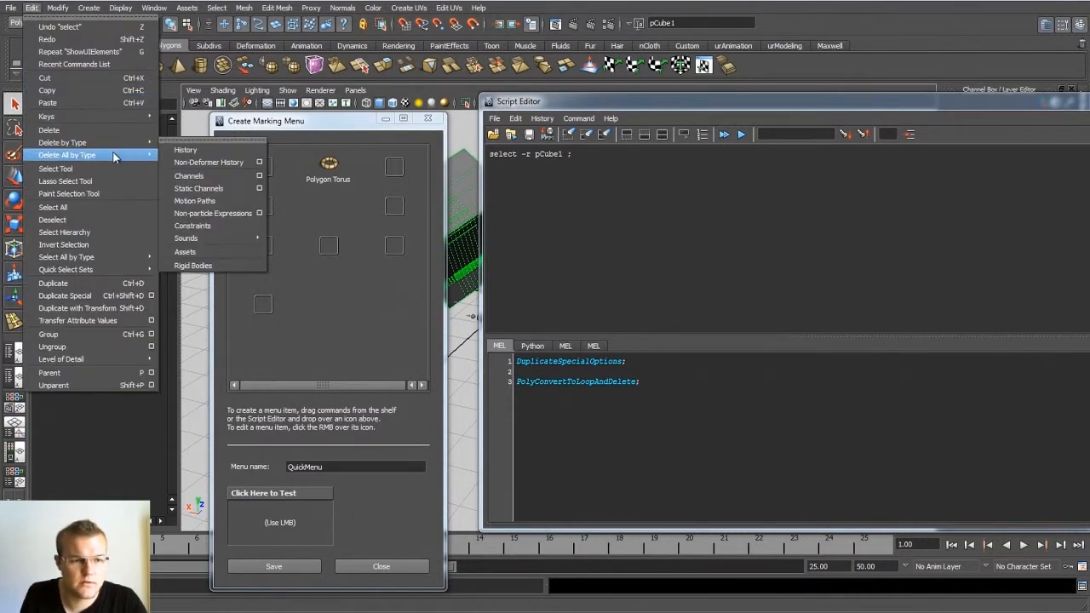
pyautogui.click(188, 151)
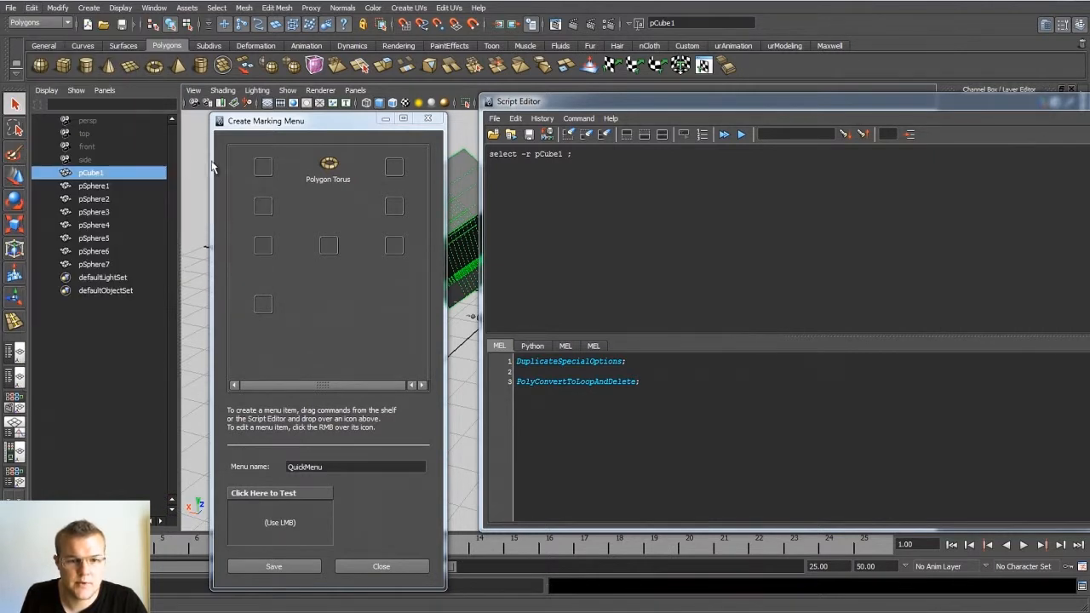
# Step: Move the Script Editor slightly toward the Create Marking Menu window and clear its history, keeping both the history and input panes shown
pyautogui.moveTo(566, 104)
pyautogui.mouseDown()
pyautogui.moveTo(575, 105)
pyautogui.moveTo(546, 322)
pyautogui.moveTo(547, 109)
pyautogui.mouseUp()
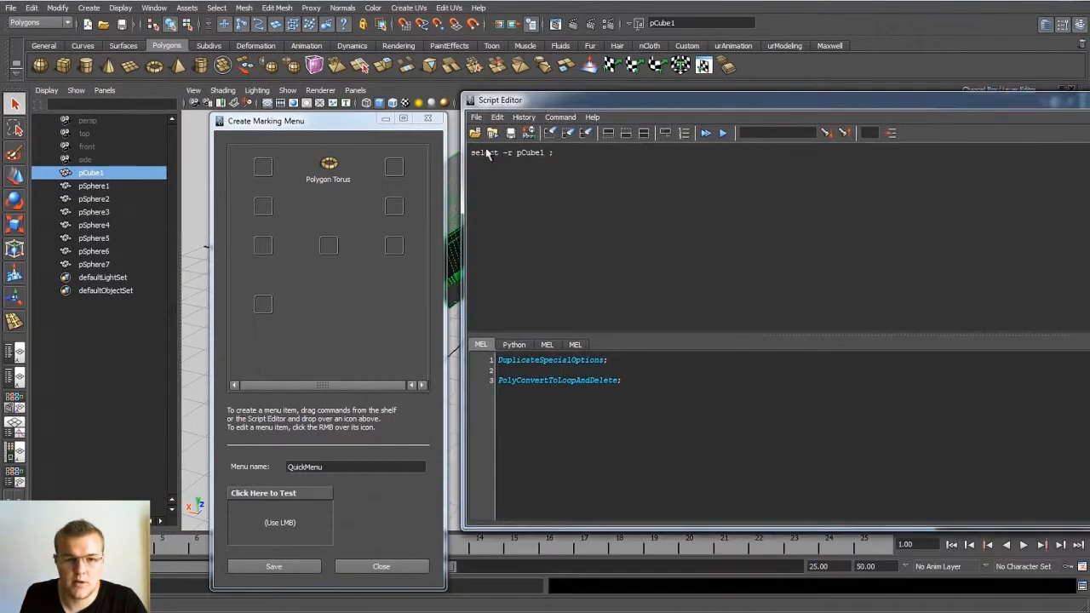
pyautogui.click(555, 116)
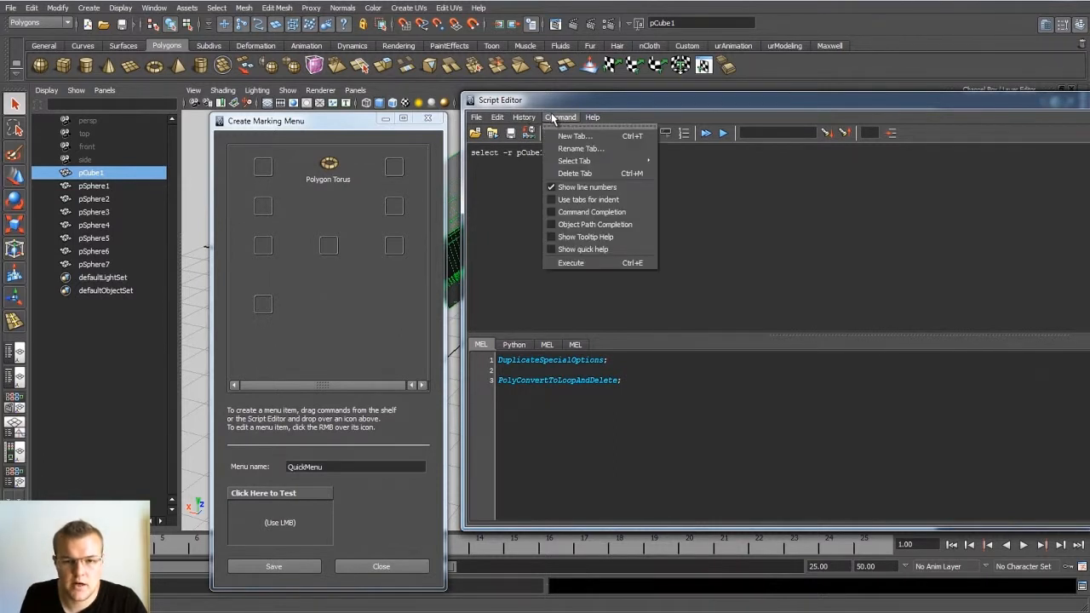
pyautogui.click(532, 146)
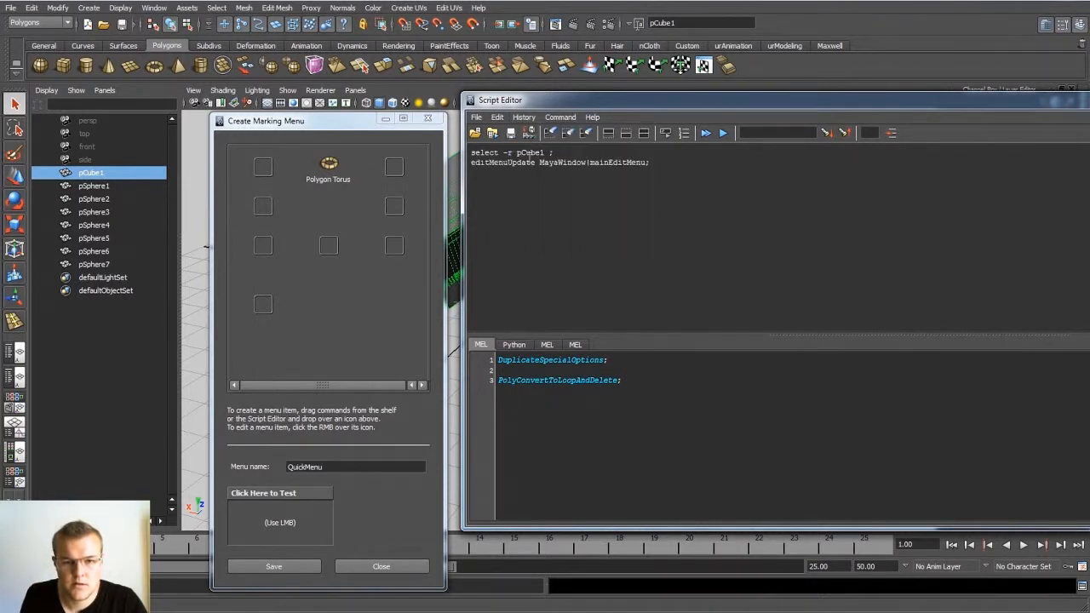
pyautogui.click(610, 134)
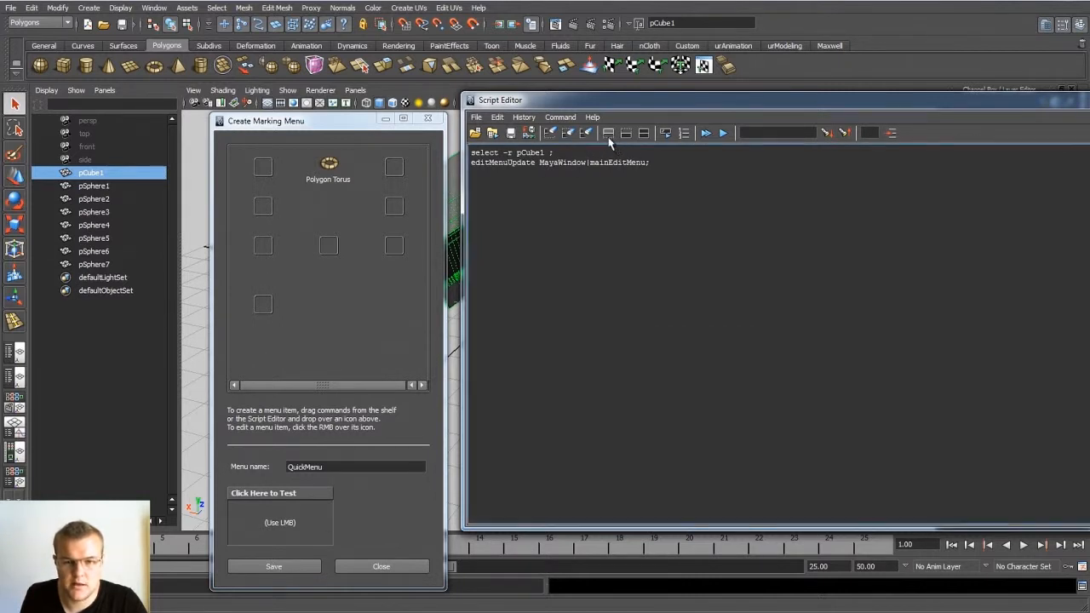
pyautogui.click(626, 134)
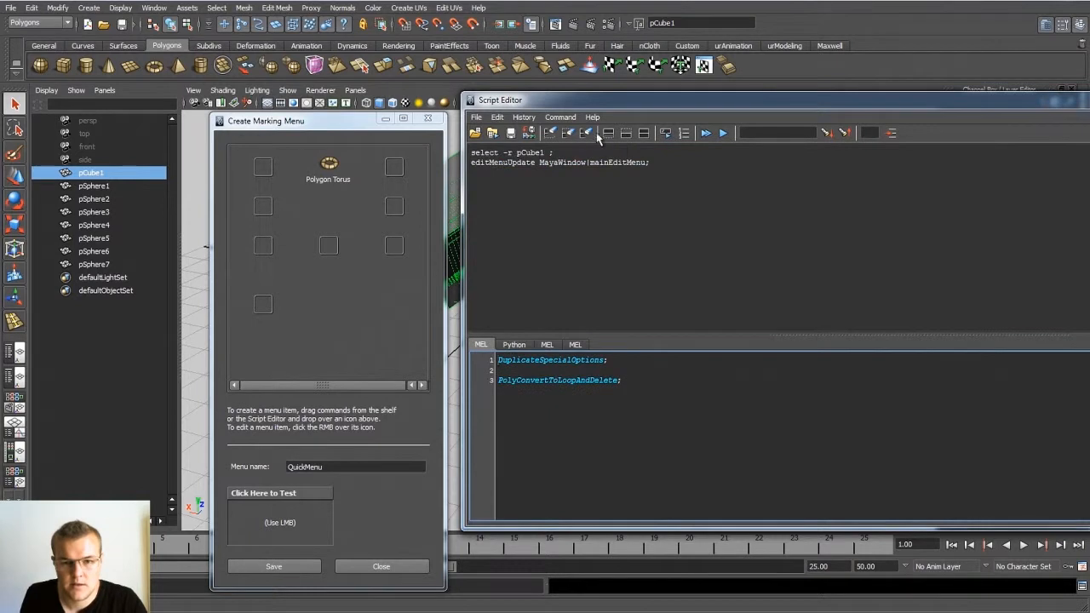
pyautogui.click(550, 134)
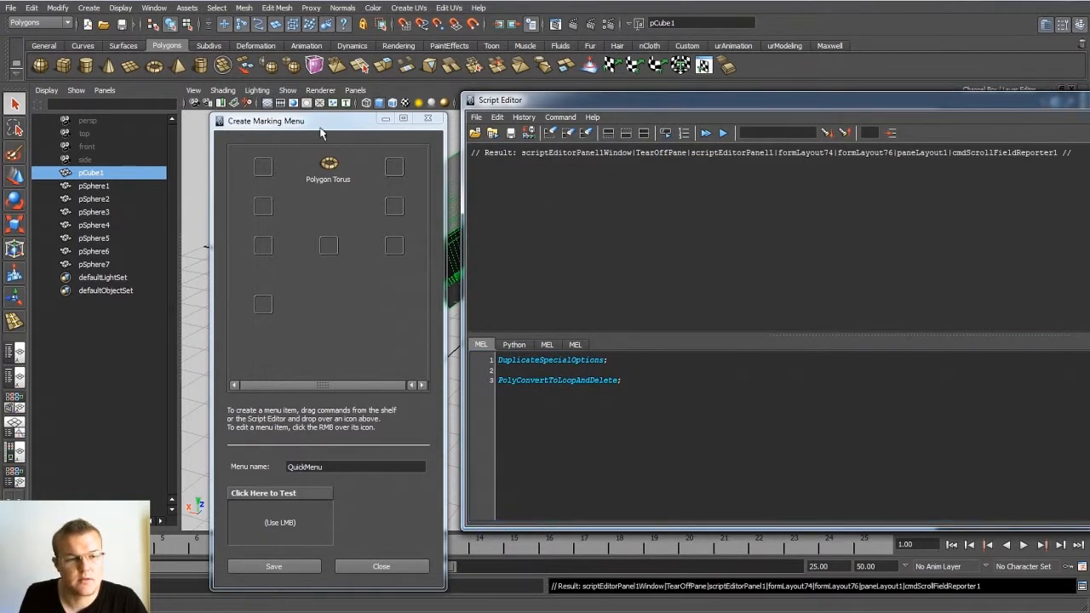
# Step: Delete pCube1's history again and add the logged DeleteHistory; command to the south-east slot of QuickMenu
pyautogui.click(60, 8)
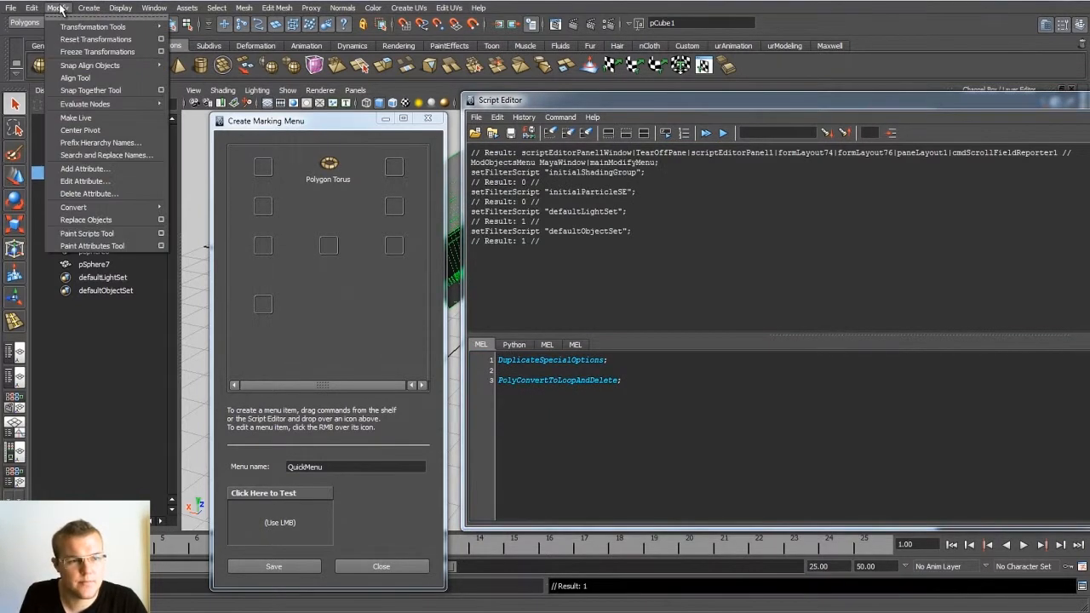
pyautogui.moveTo(31, 8)
pyautogui.moveTo(113, 144)
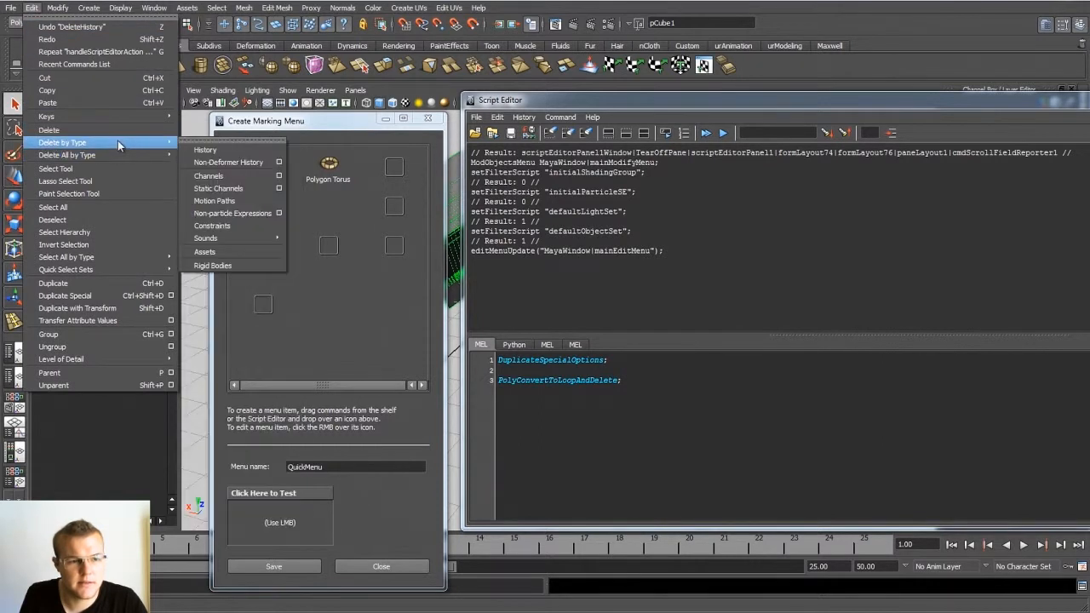
pyautogui.click(218, 151)
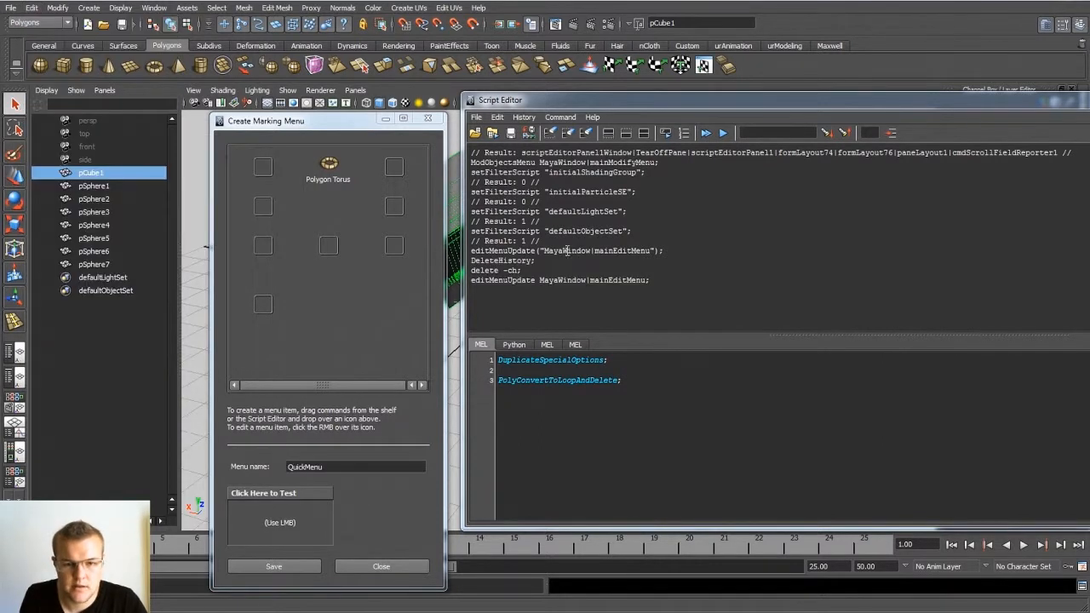
pyautogui.moveTo(472, 262)
pyautogui.mouseDown()
pyautogui.moveTo(540, 263)
pyautogui.moveTo(473, 260)
pyautogui.mouseUp()
pyautogui.click(541, 261)
pyautogui.moveTo(502, 266); pyautogui.dragTo(394, 243, button='middle')
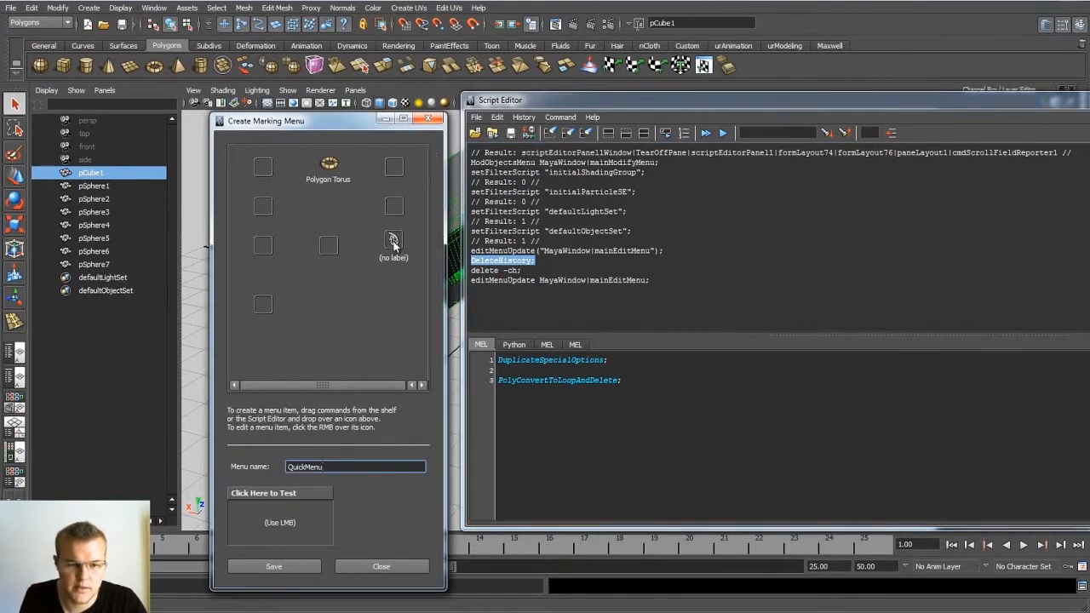
# Step: Label the south-east menu item History and save the item
pyautogui.rightClick(393, 245)
pyautogui.click(400, 264)
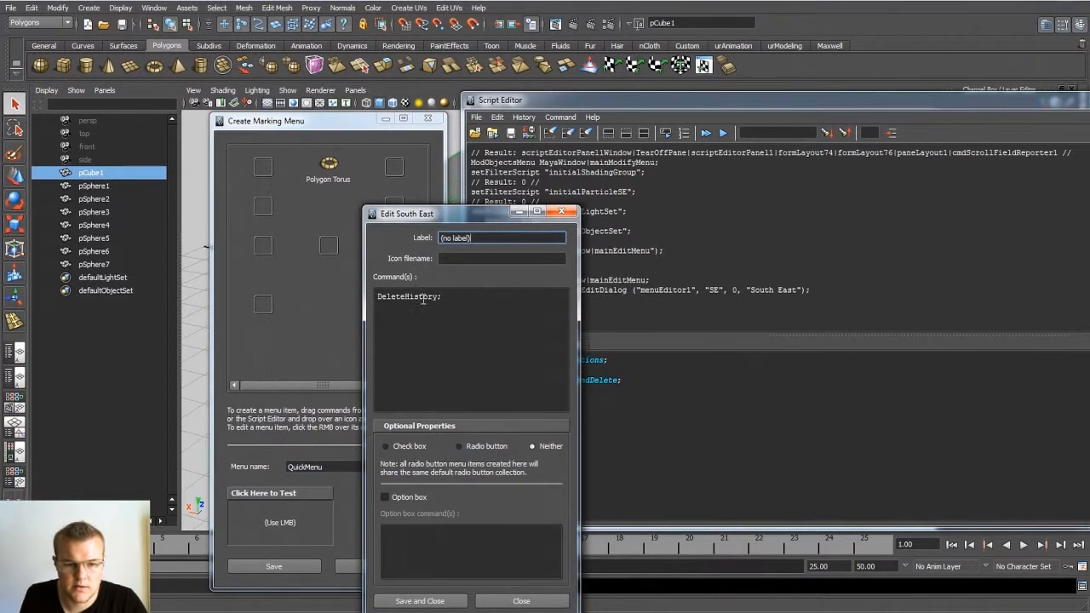
pyautogui.moveTo(489, 240); pyautogui.dragTo(389, 241)
pyautogui.write('History')
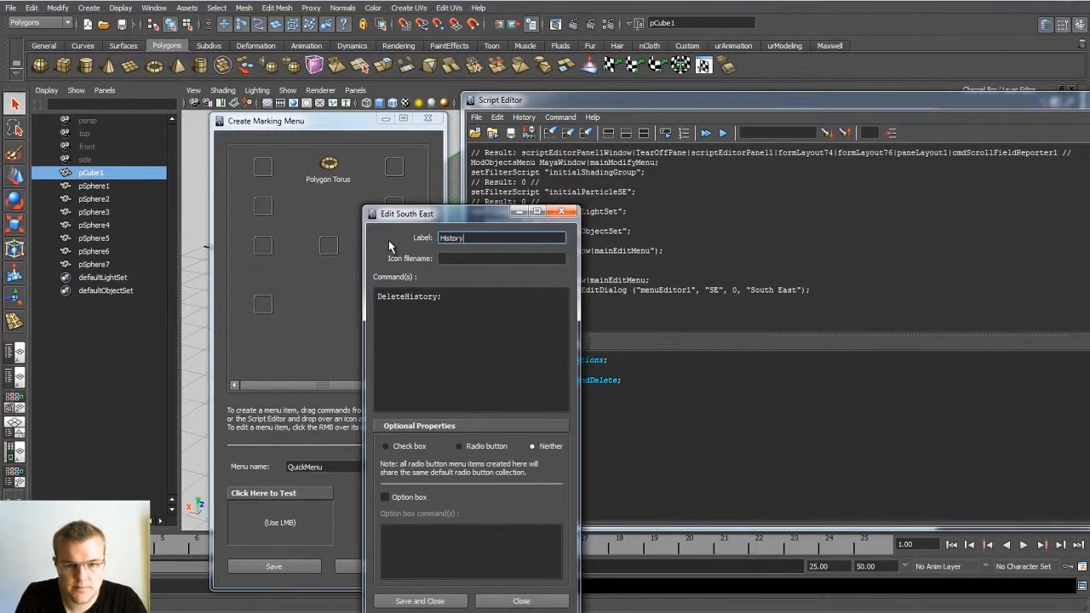
pyautogui.click(406, 599)
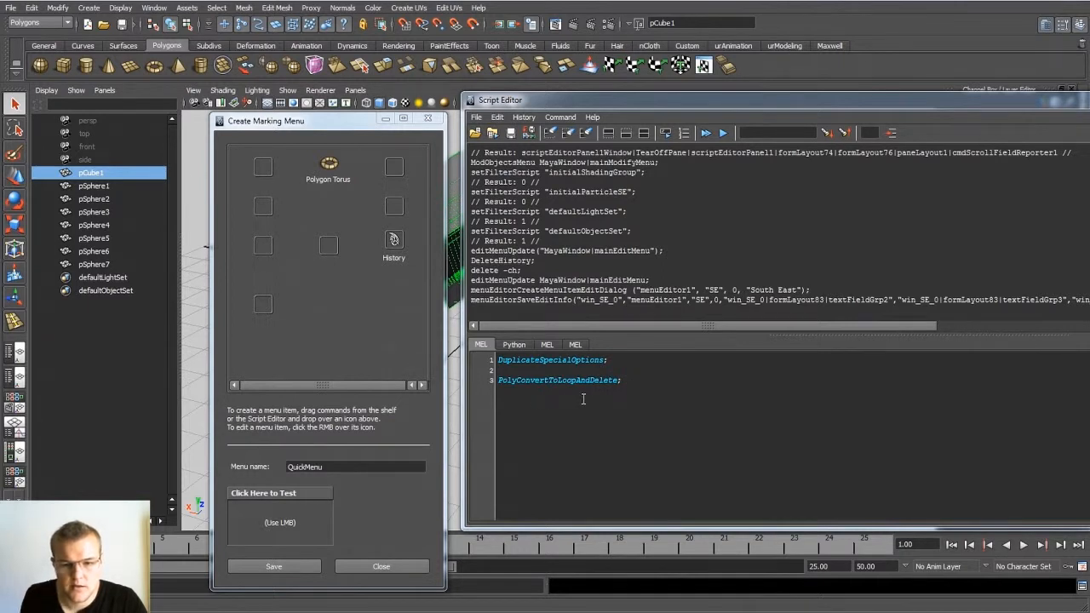
# Step: Try to add the PolyConvertToLoopAndDelete; line from the Script Editor to the west slot of the marking menu
pyautogui.moveTo(624, 384); pyautogui.dragTo(495, 380)
pyautogui.moveTo(555, 380); pyautogui.dragTo(268, 205, button='middle')
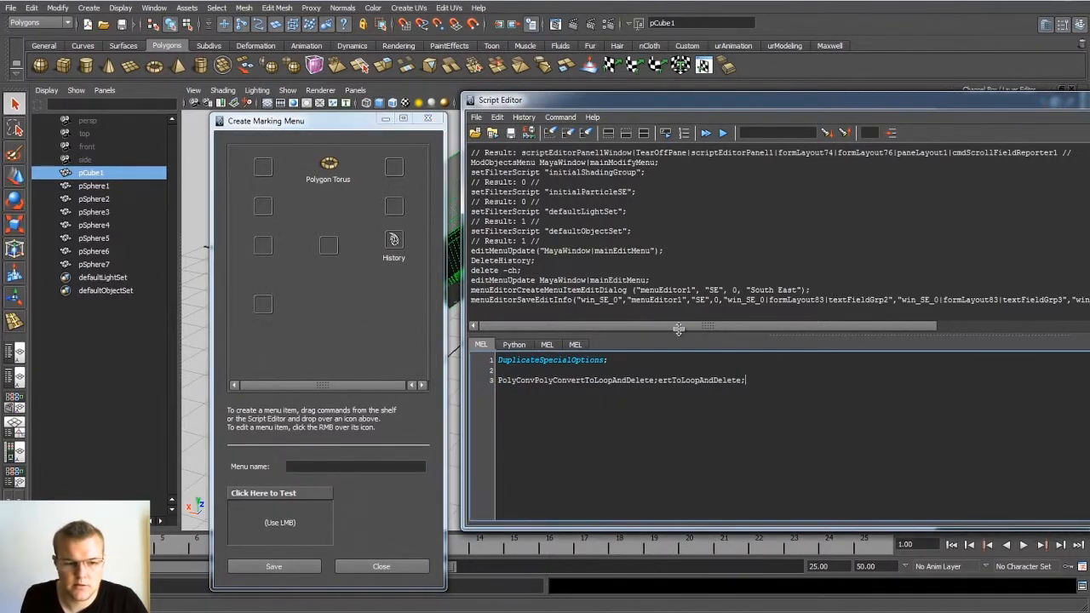
pyautogui.click(524, 117)
pyautogui.click(543, 199)
pyautogui.click(729, 401)
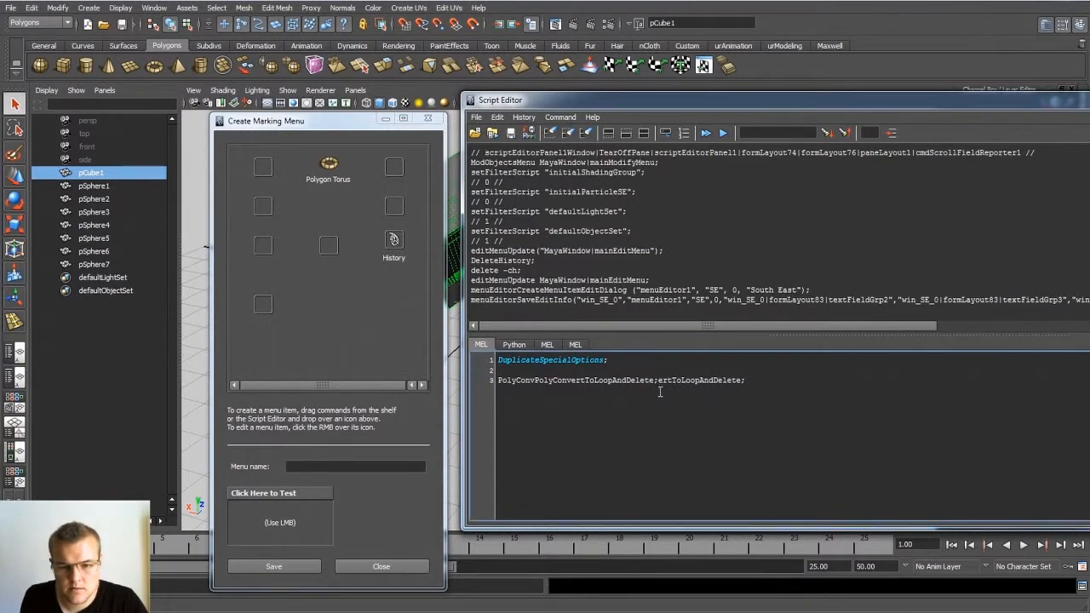
# Step: Add the PolyConvPolyConvertToLoopAndDelete; portion of script line 3 to the west slot of the marking menu
pyautogui.moveTo(656, 381); pyautogui.dragTo(481, 379)
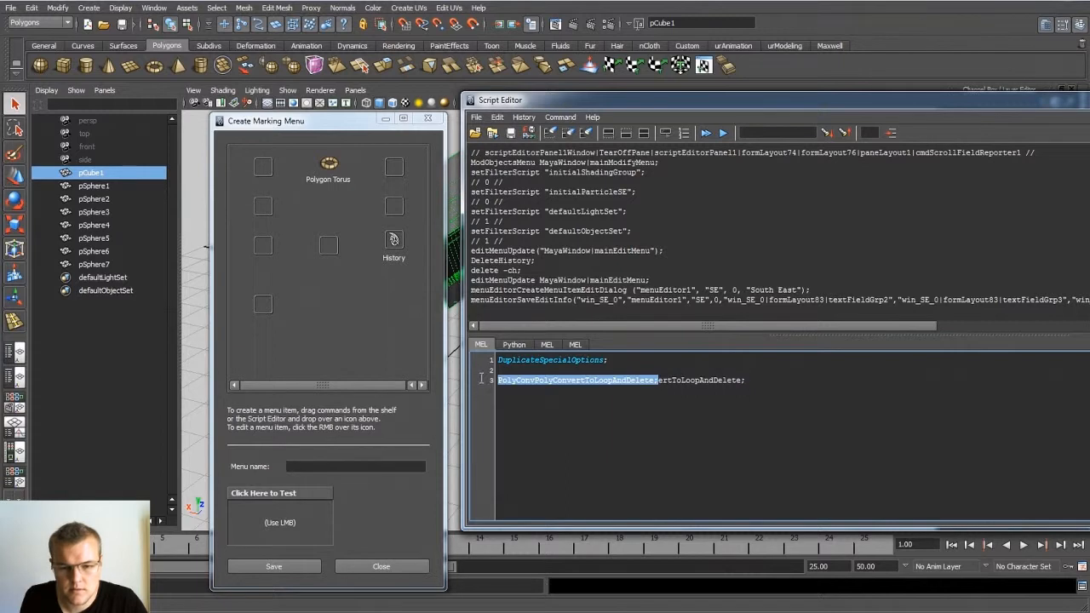
pyautogui.moveTo(520, 383); pyautogui.dragTo(262, 206, button='middle')
pyautogui.click(268, 208)
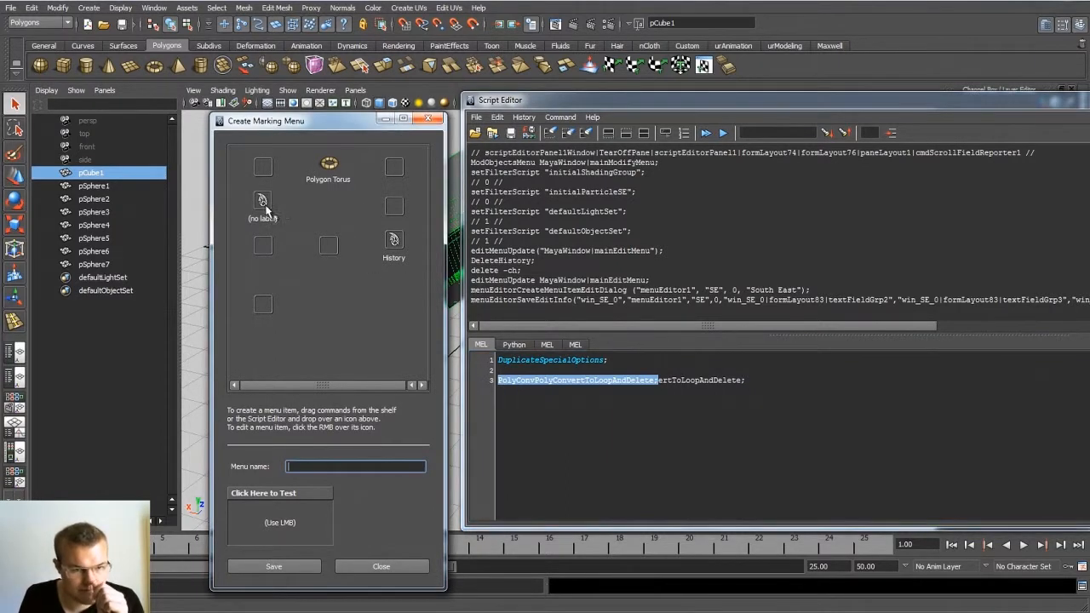
# Step: Label the west menu item Loop_Delete and save the item
pyautogui.rightClick(264, 207)
pyautogui.click(294, 223)
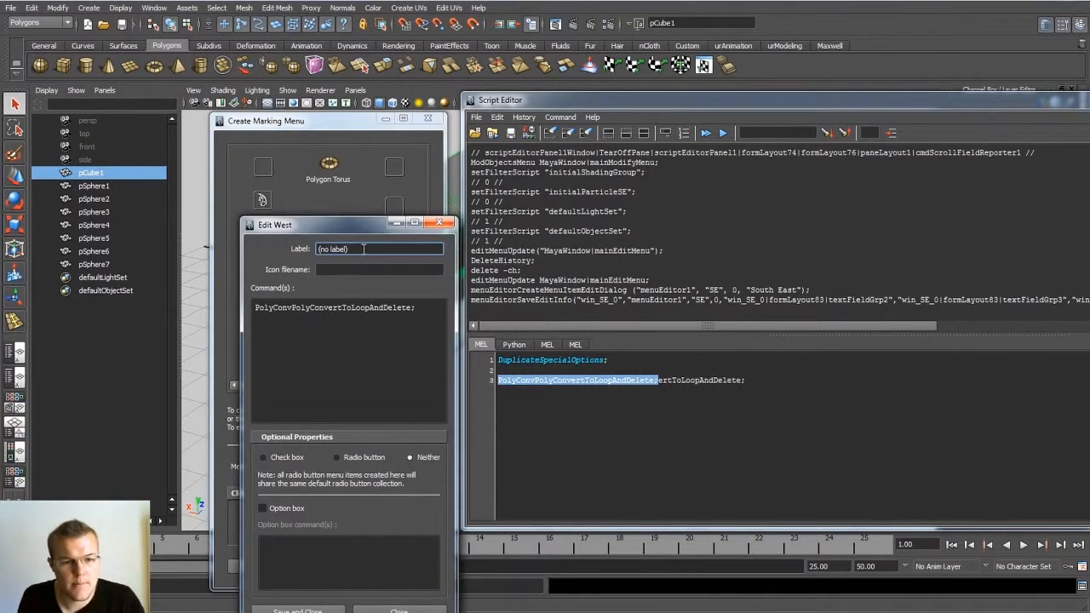
pyautogui.write('Loop_Delete')
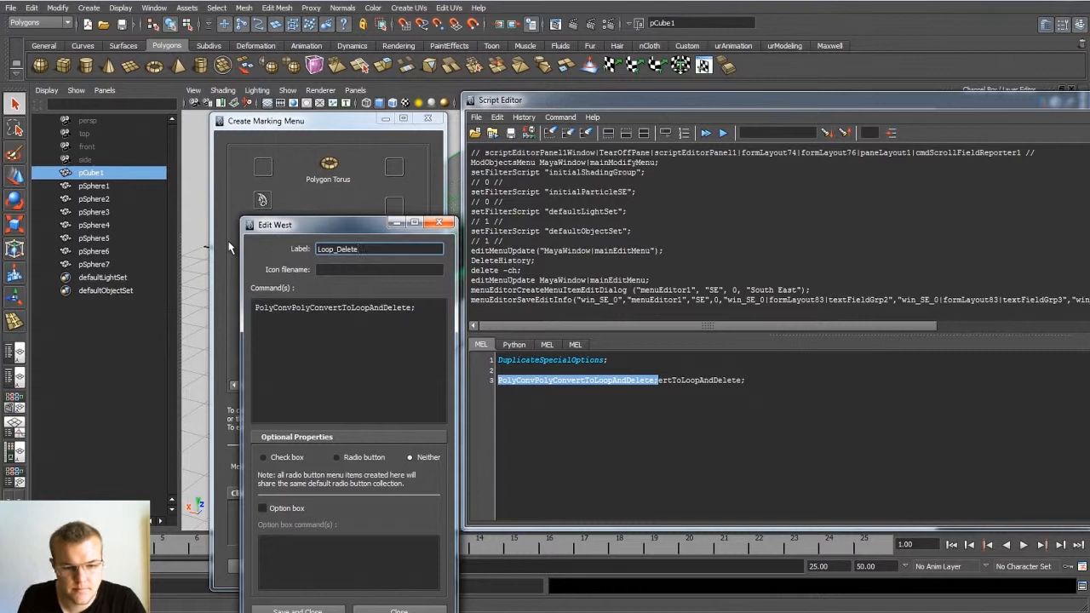
pyautogui.click(282, 610)
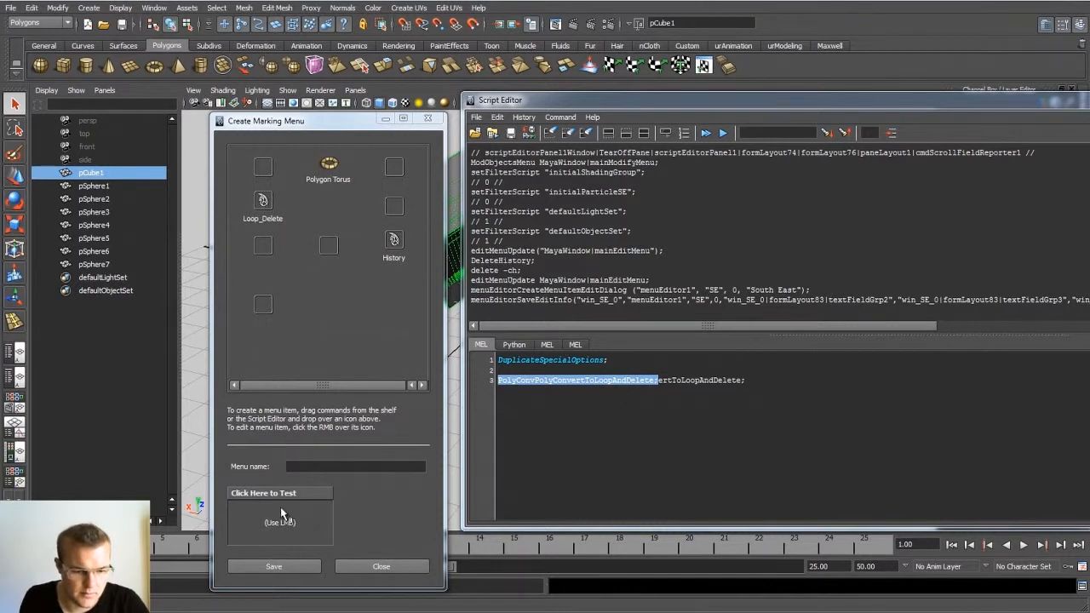
# Step: Name the marking menu QuickMenu, save it and close the Create Marking Menu window
pyautogui.moveTo(284, 530)
pyautogui.mouseDown()
pyautogui.moveTo(255, 528)
pyautogui.moveTo(285, 506)
pyautogui.moveTo(229, 537)
pyautogui.moveTo(314, 538)
pyautogui.moveTo(223, 530)
pyautogui.moveTo(290, 527)
pyautogui.mouseUp()
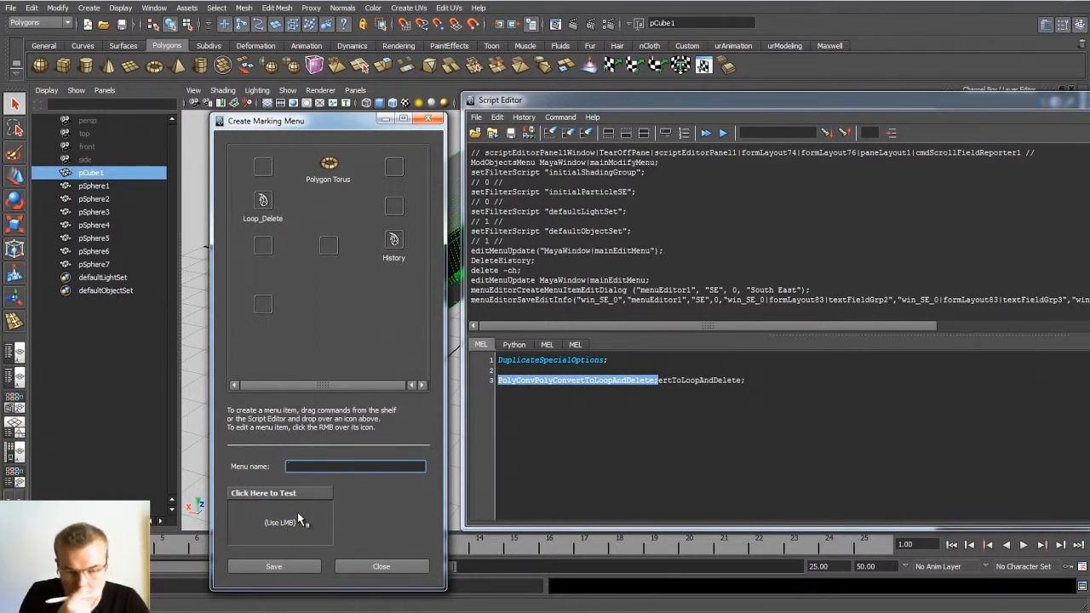
pyautogui.write('QuickMen')
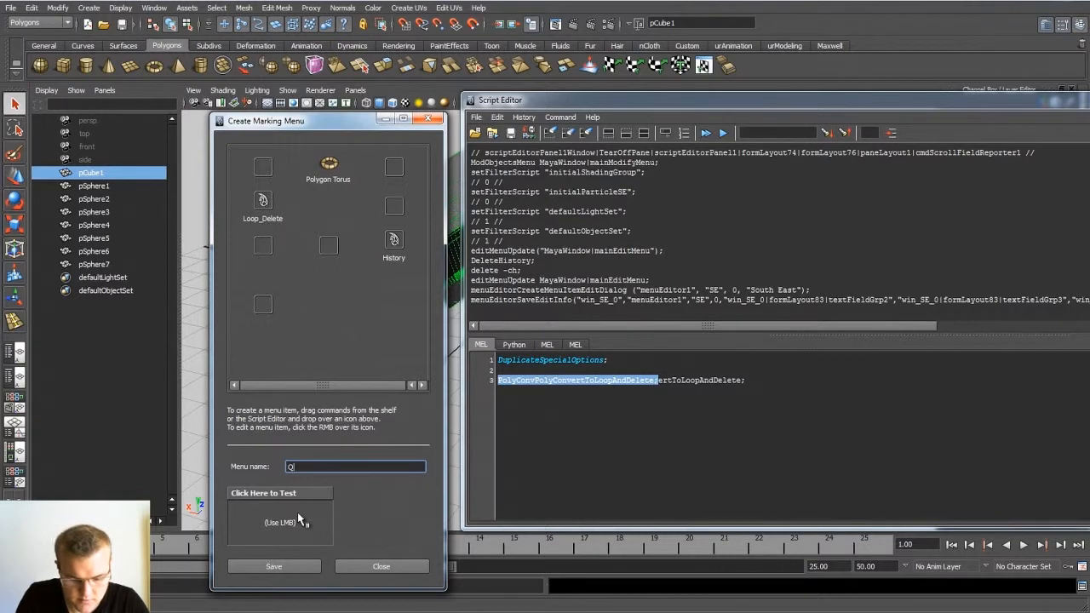
pyautogui.write('u')
pyautogui.click(279, 571)
pyautogui.click(349, 568)
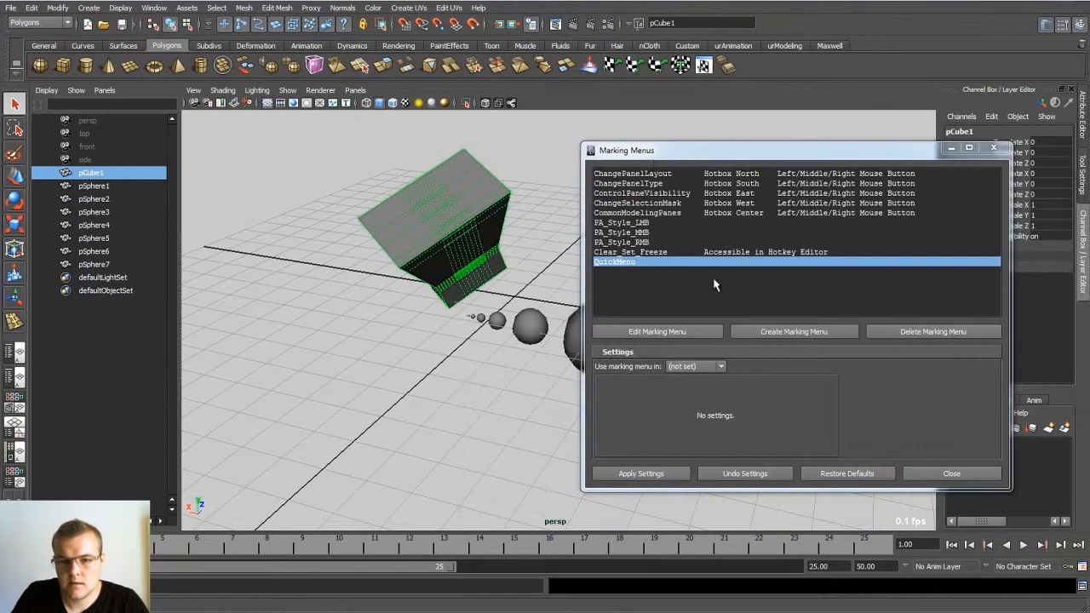
# Step: Center the Marking Menus window and compare where Clear_Set_Freeze and QuickMenu are set for use
pyautogui.moveTo(676, 157); pyautogui.dragTo(440, 159)
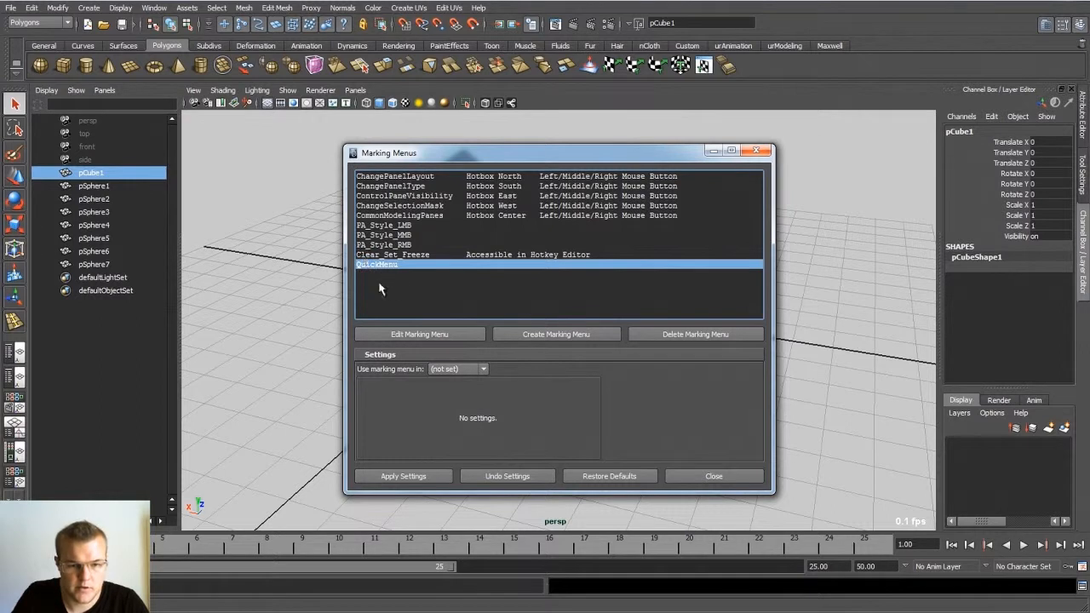
pyautogui.click(394, 256)
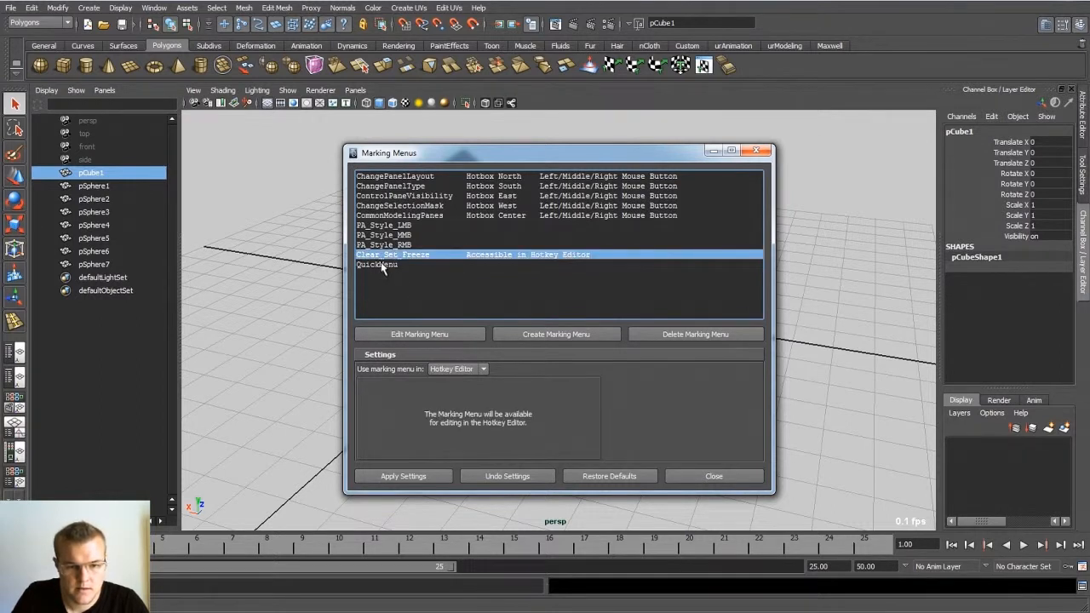
pyautogui.click(382, 265)
pyautogui.click(447, 369)
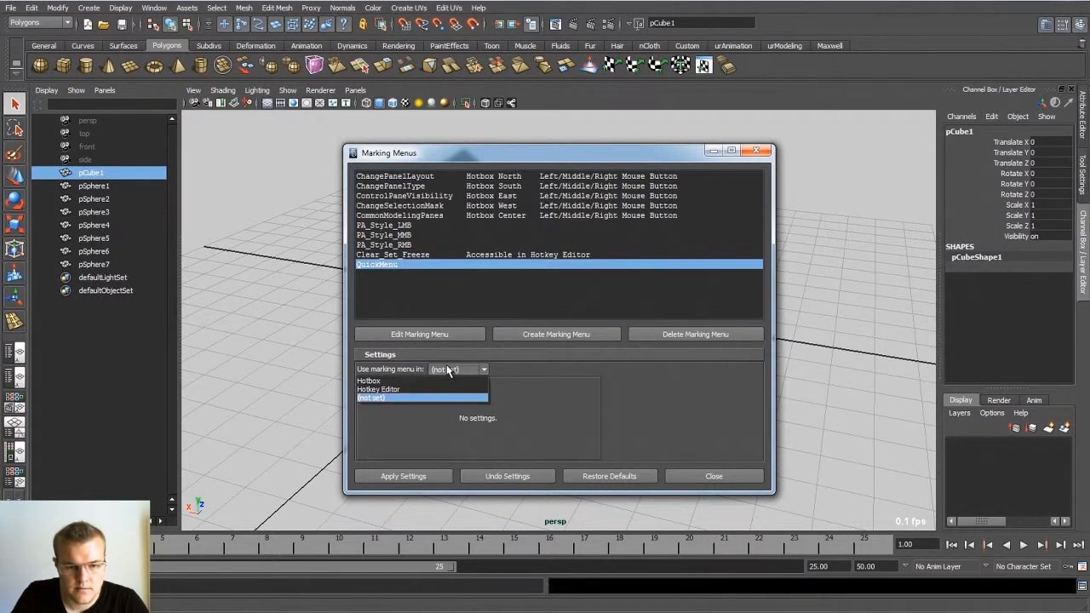
pyautogui.click(426, 291)
pyautogui.click(413, 255)
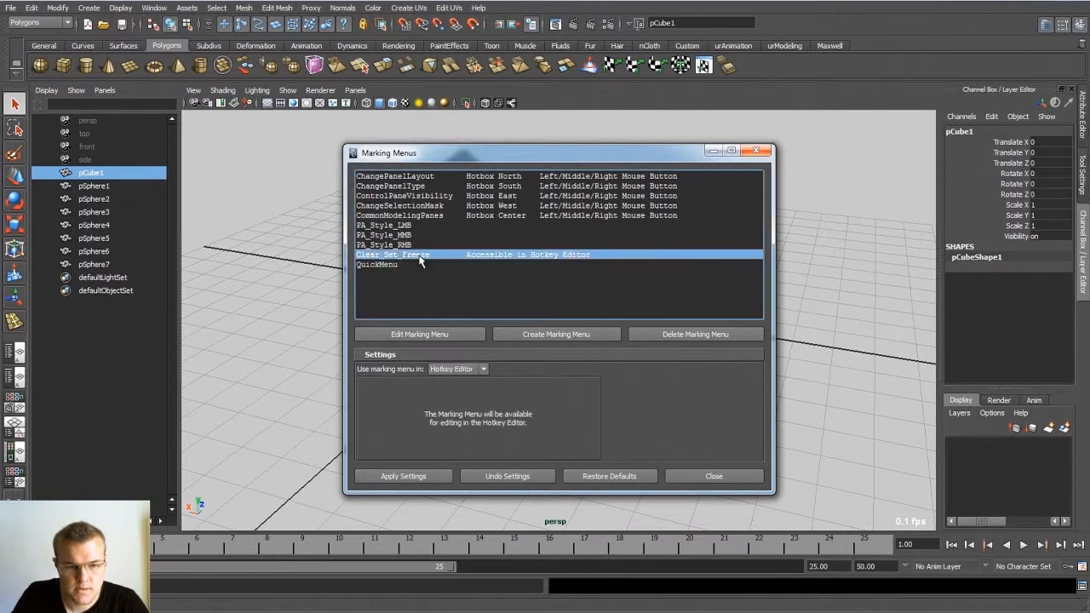
pyautogui.click(413, 264)
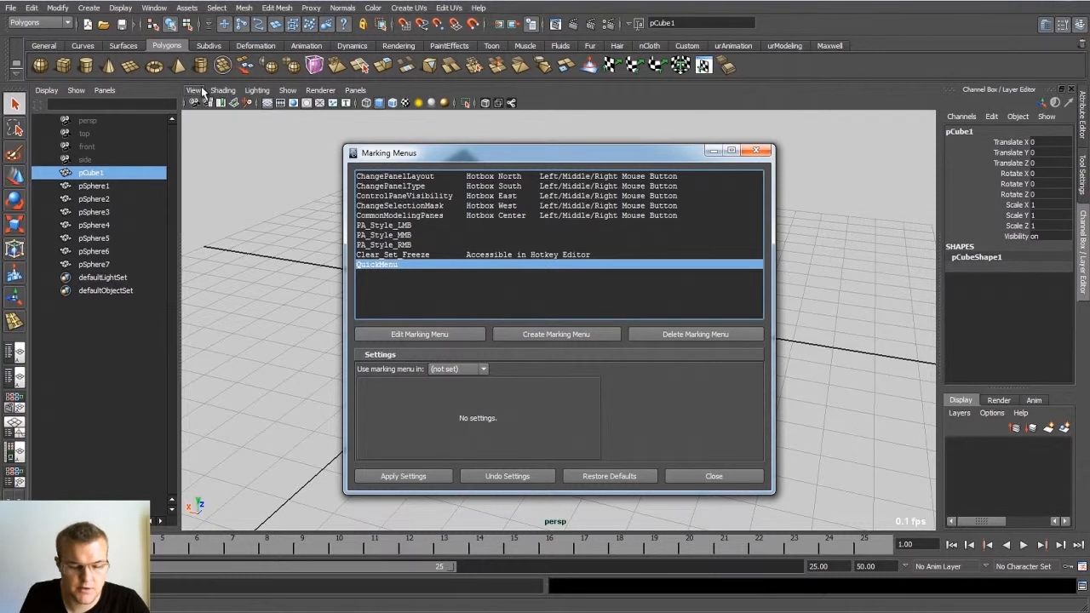
# Step: Check whether QuickMenu is listed under User Marking Menus in the Hotkey Editor, and close the editor again
pyautogui.click(160, 9)
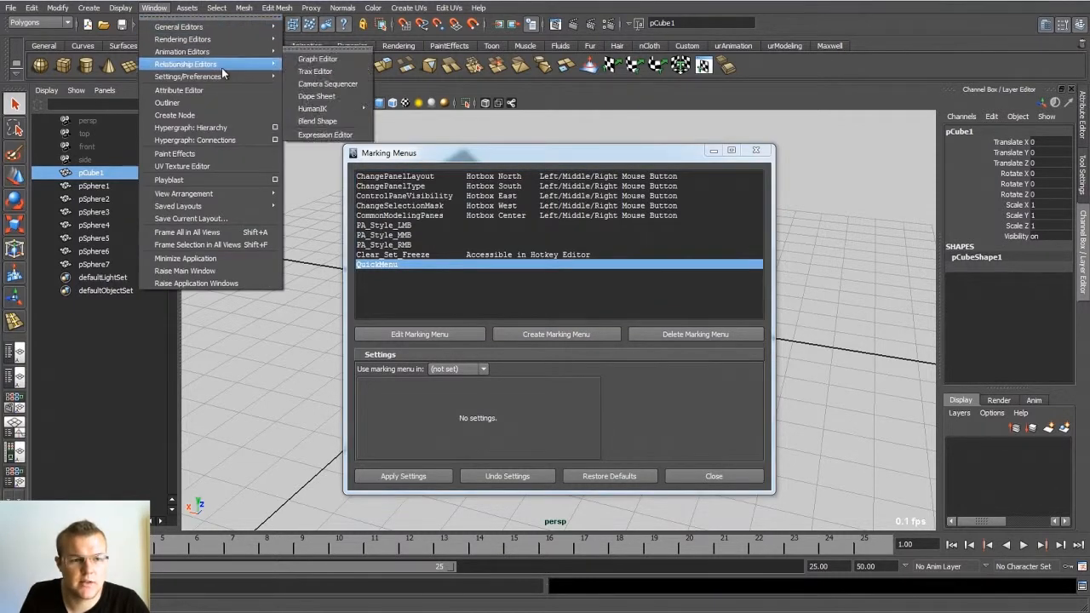
pyautogui.moveTo(220, 77)
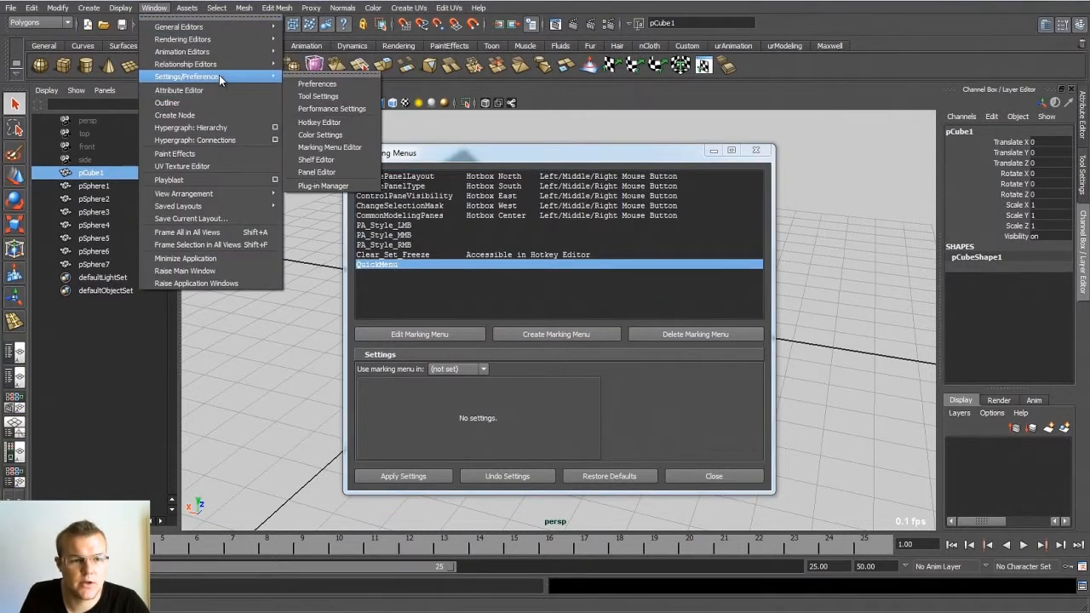
pyautogui.click(340, 121)
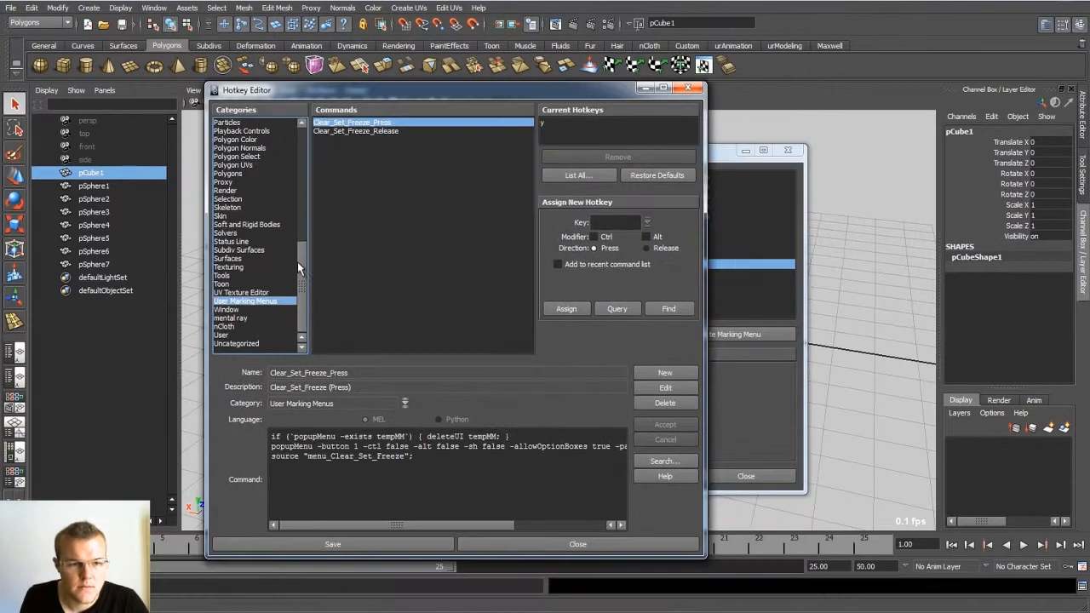
pyautogui.moveTo(300, 264)
pyautogui.mouseDown()
pyautogui.moveTo(303, 132)
pyautogui.moveTo(304, 275)
pyautogui.mouseUp()
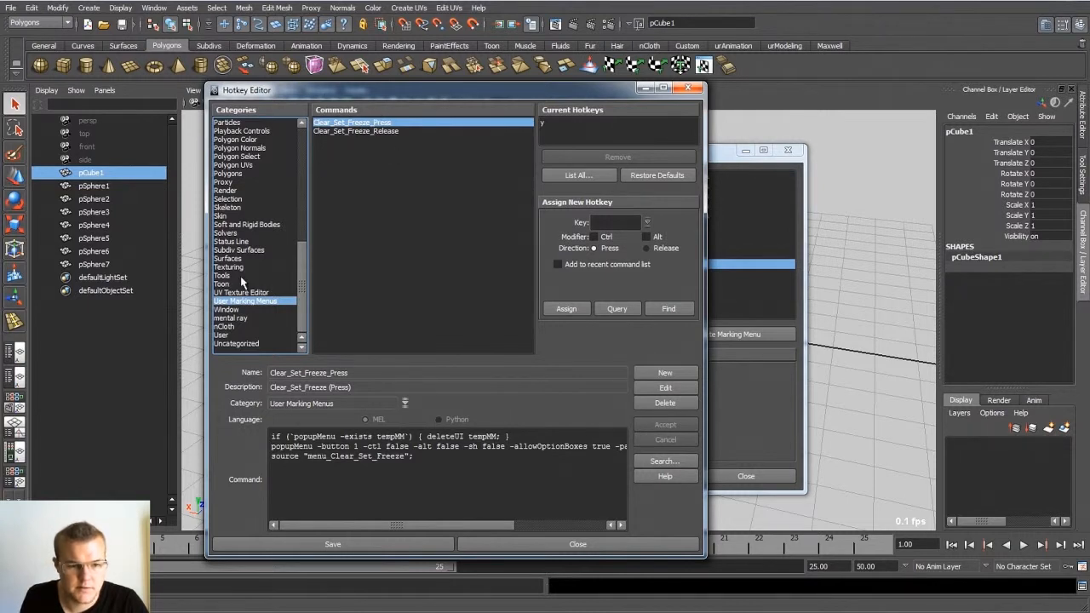
pyautogui.click(714, 160)
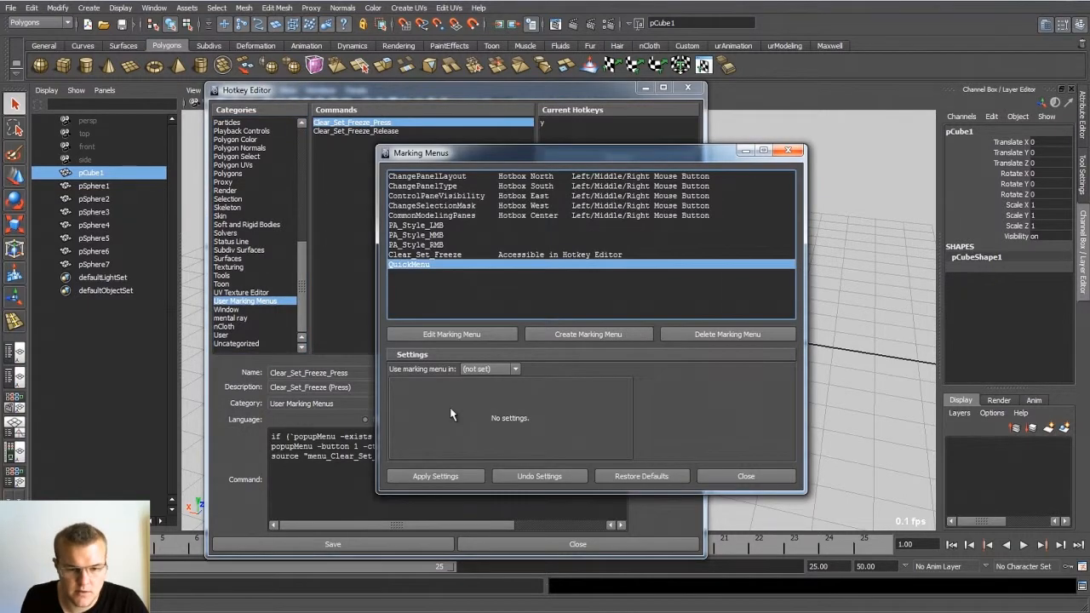
pyautogui.click(440, 480)
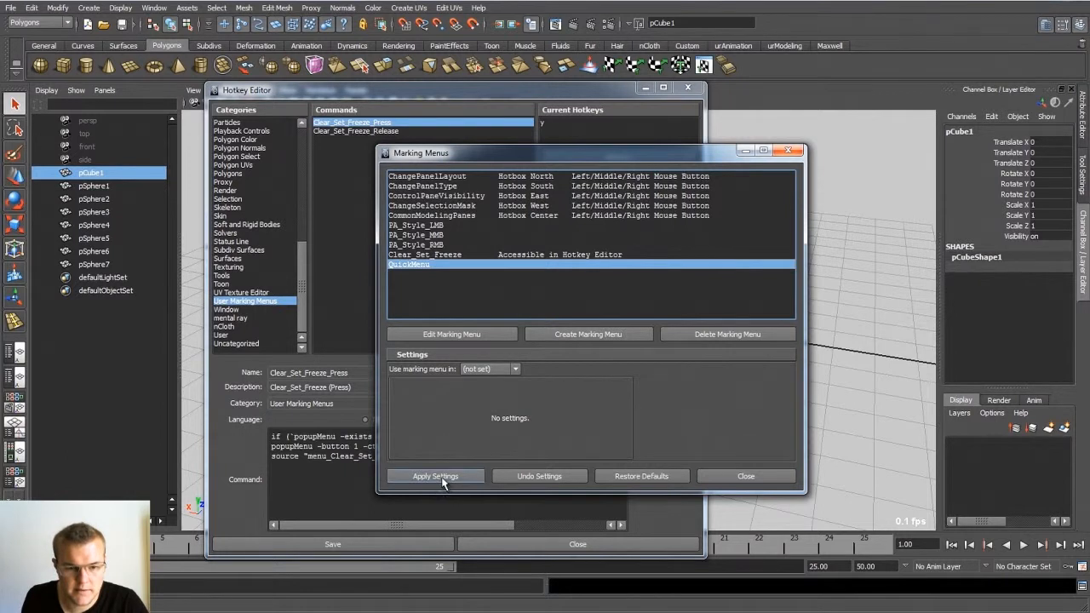
pyautogui.click(692, 88)
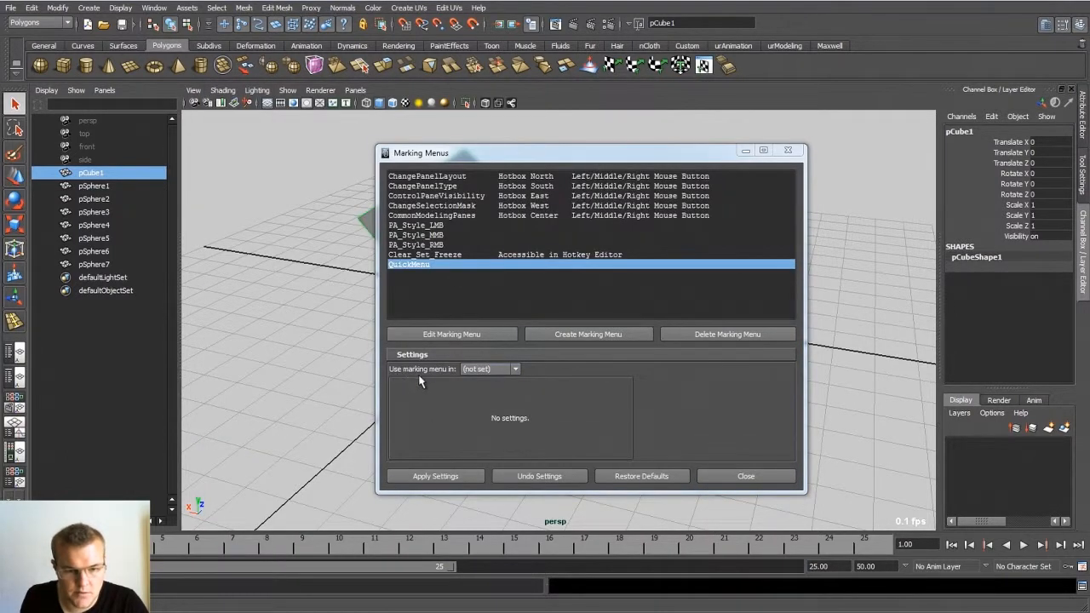
# Step: Set the QuickMenu marking menu to be used in the Hotkey Editor and apply the settings
pyautogui.click(473, 369)
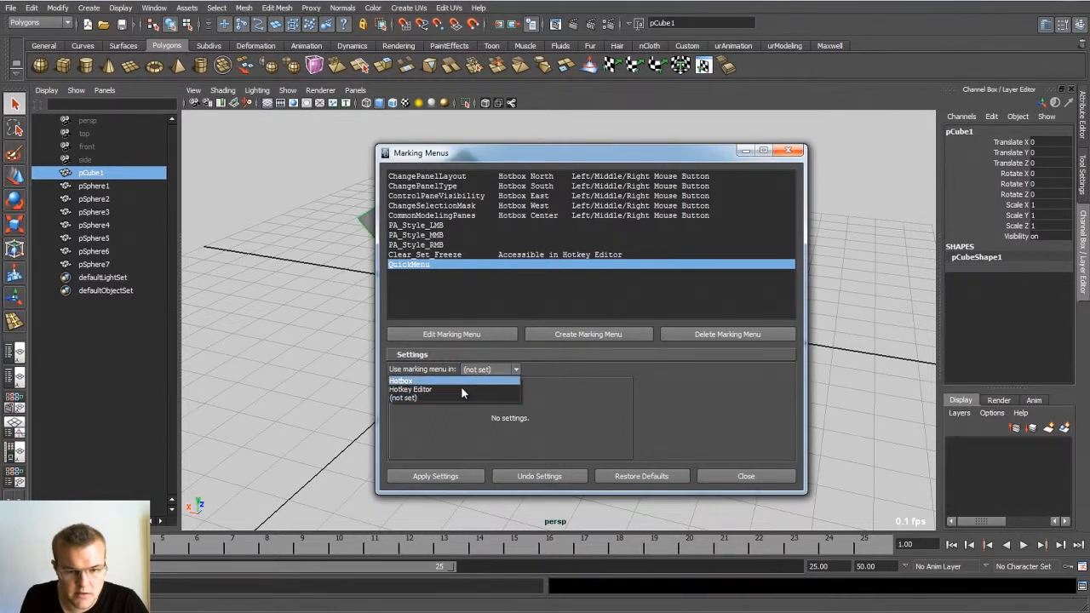
pyautogui.click(411, 389)
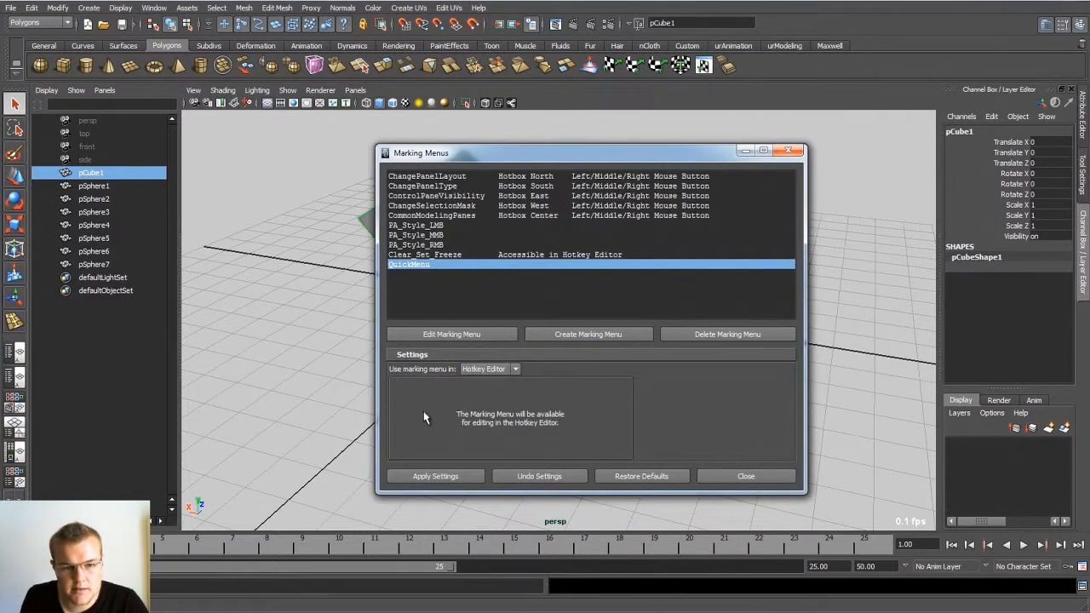
pyautogui.click(451, 480)
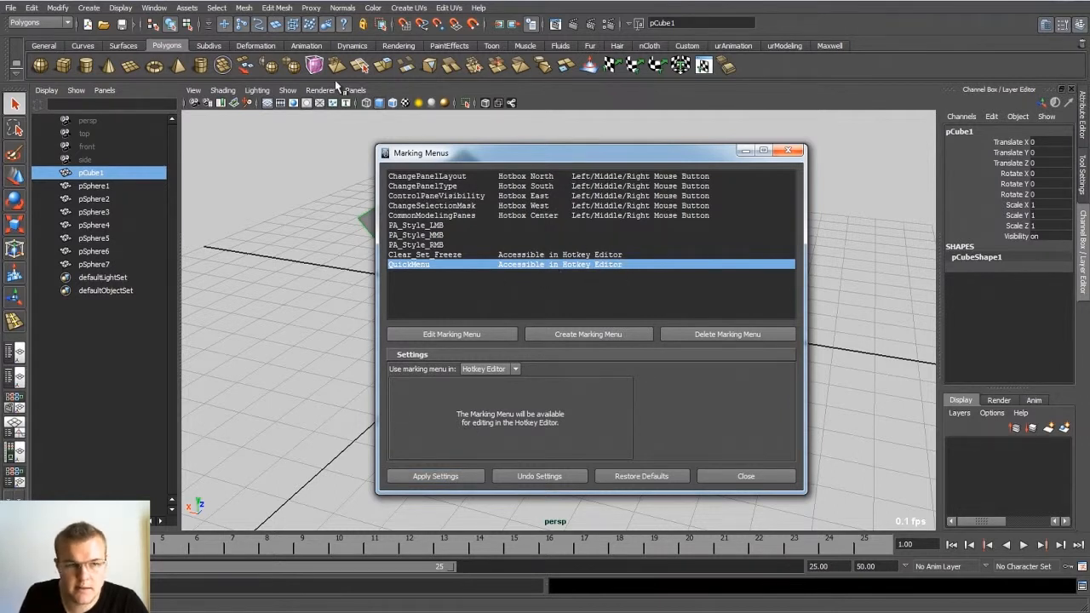
# Step: Open the Hotkey Editor and show the commands of the User Marking Menus category
pyautogui.click(155, 8)
pyautogui.moveTo(240, 76)
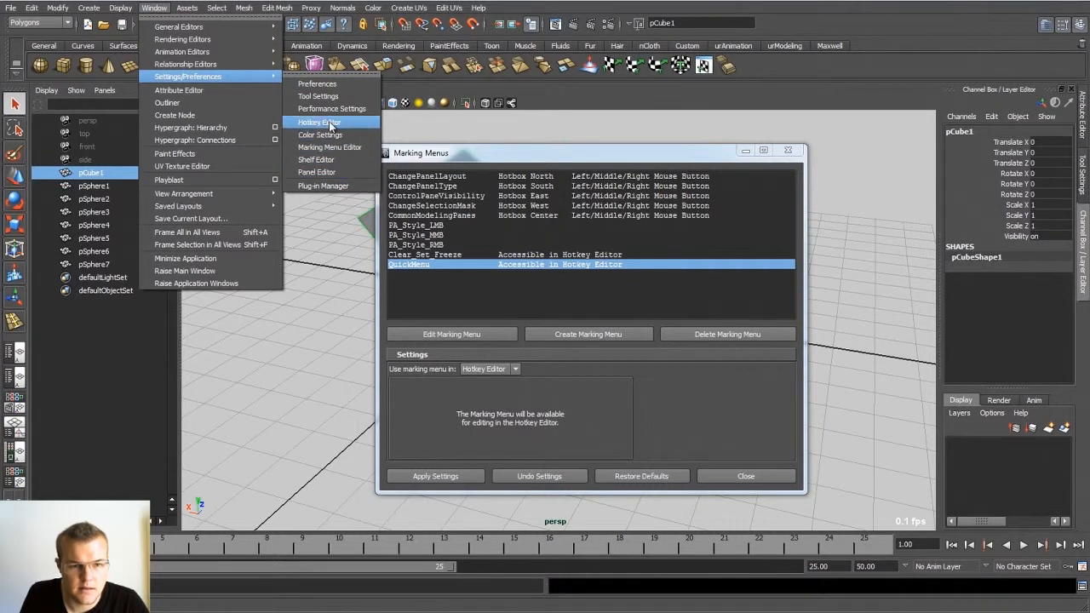
pyautogui.click(329, 124)
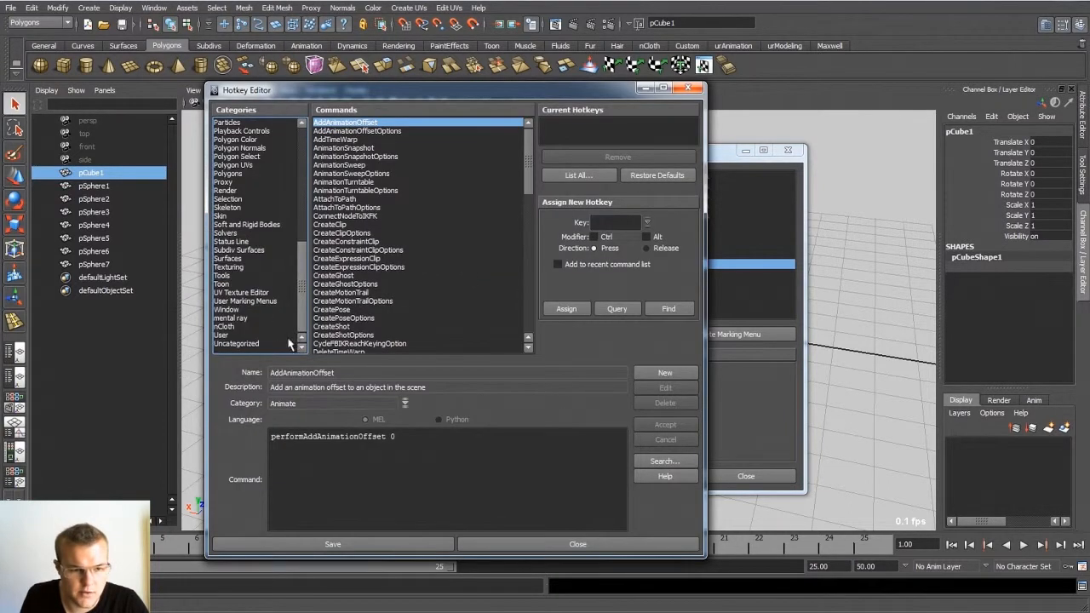
pyautogui.click(243, 302)
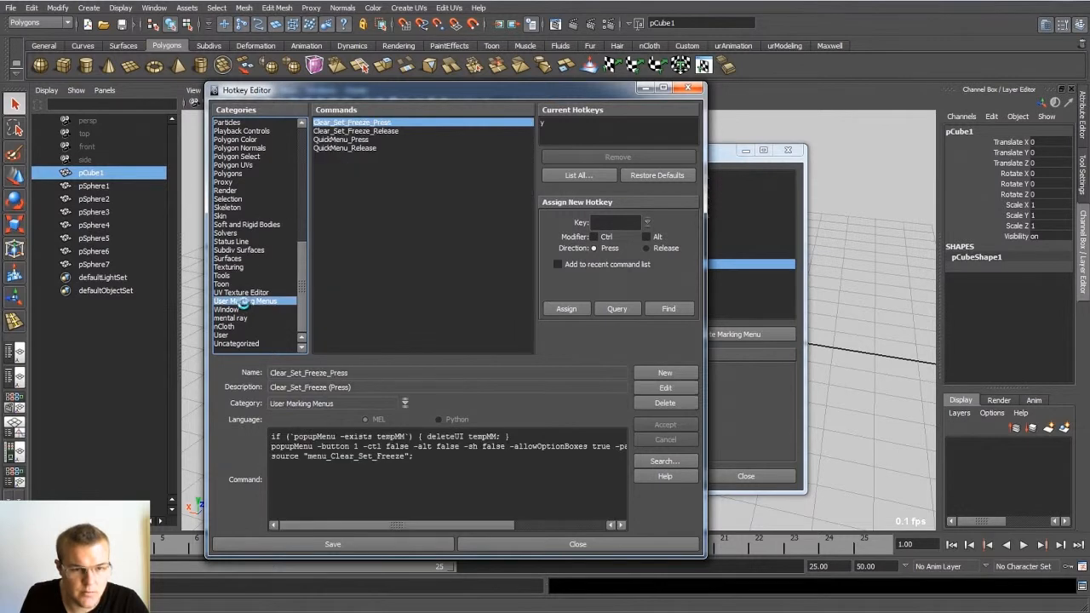
# Step: Compare the current hotkeys of the Clear_Set_Freeze and QuickMenu press and release commands, finishing on QuickMenu_Press
pyautogui.click(345, 140)
pyautogui.click(345, 149)
pyautogui.click(347, 131)
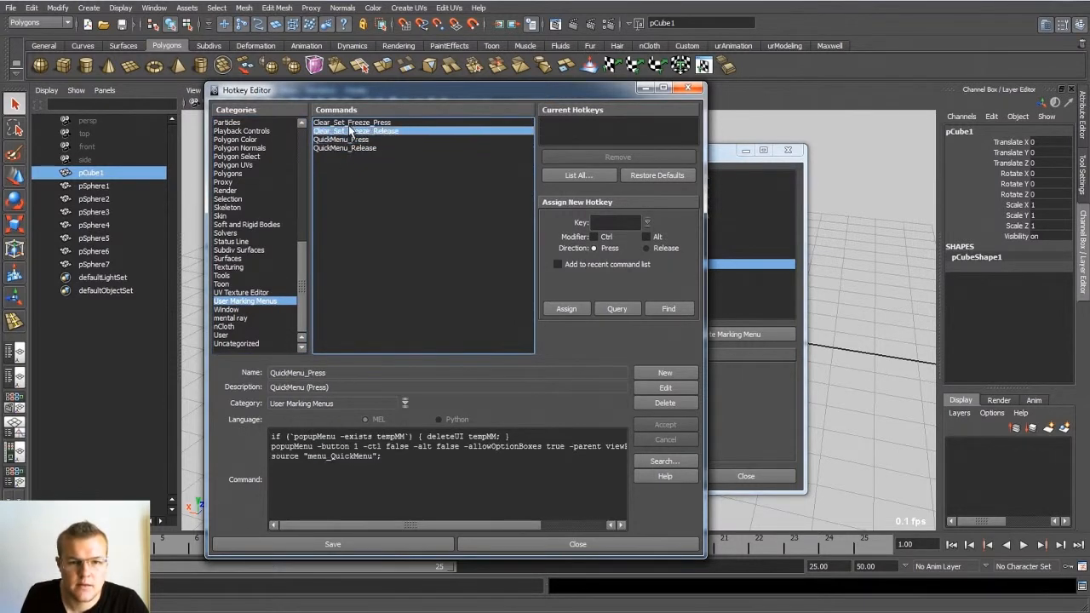
pyautogui.click(348, 123)
pyautogui.click(348, 132)
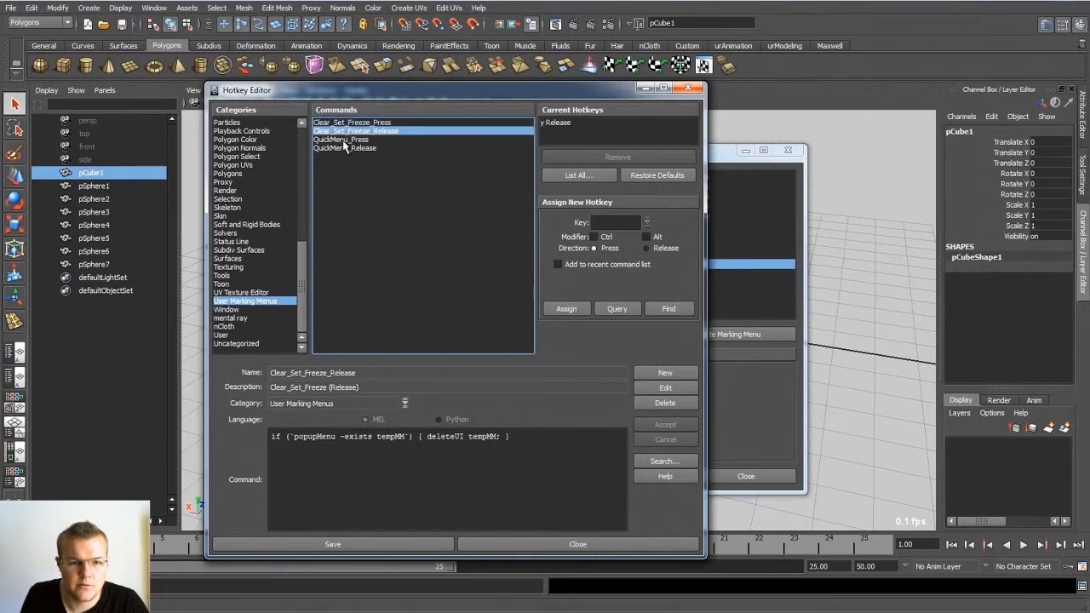
pyautogui.click(342, 140)
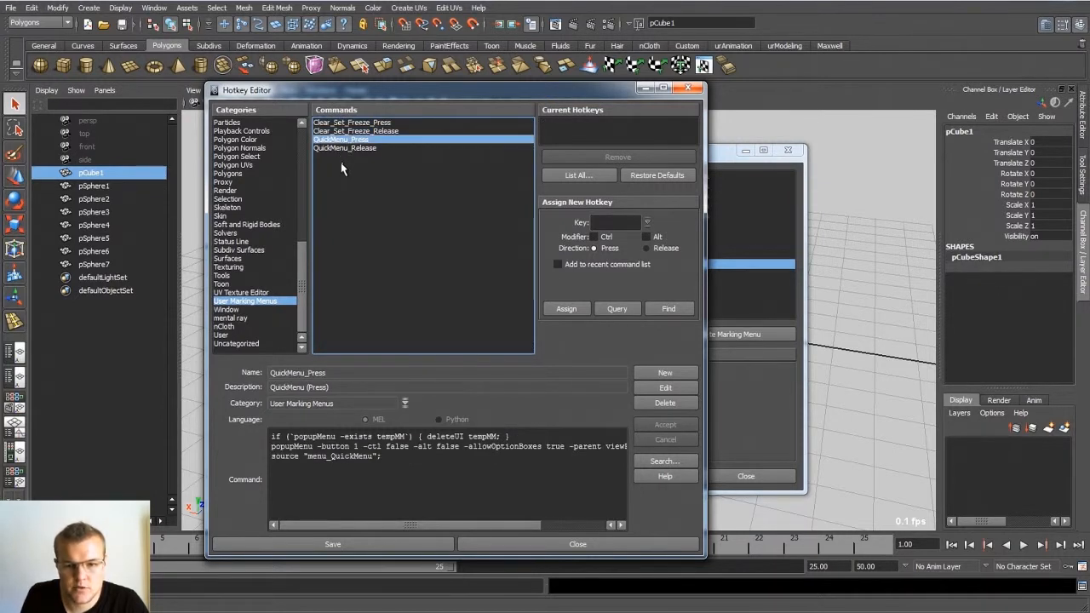
pyautogui.click(613, 221)
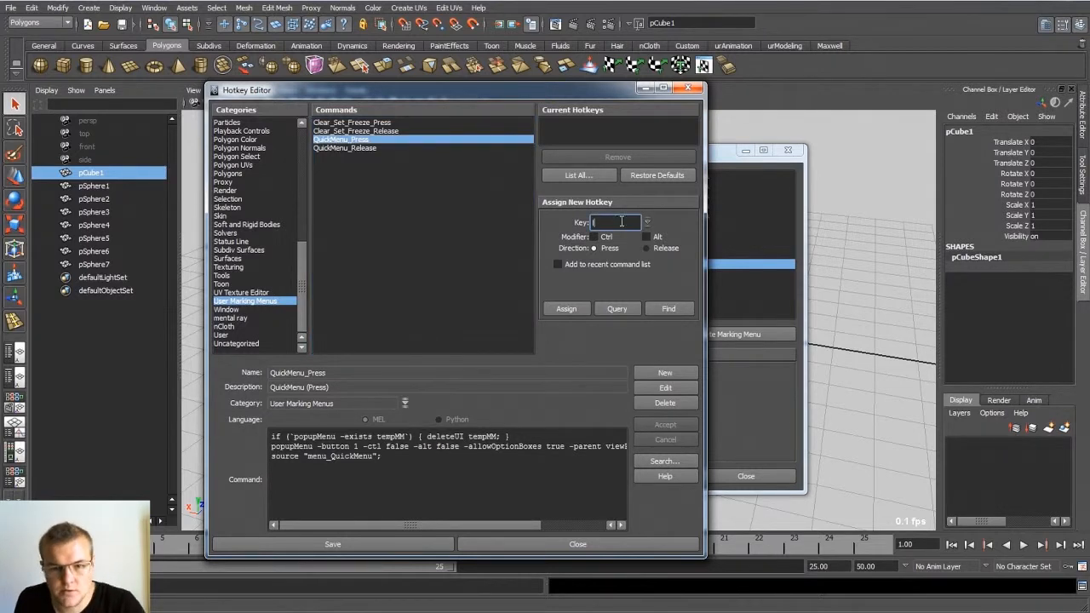
pyautogui.write('l')
pyautogui.click(567, 309)
pyautogui.click(568, 327)
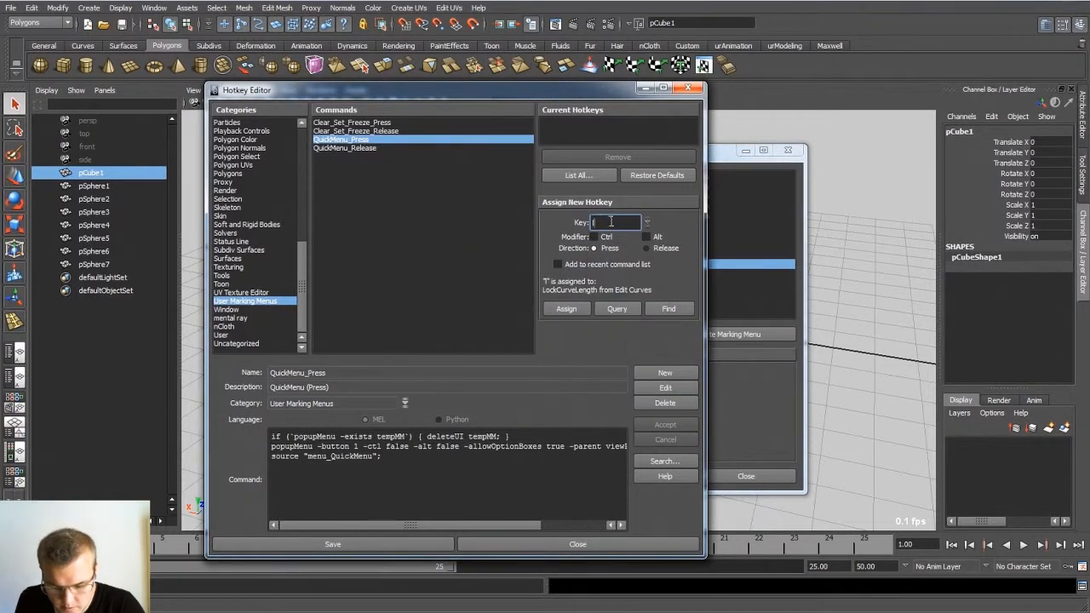
# Step: Assign the key u to QuickMenu_Press, overriding its existing assignment and accepting the matching release command
pyautogui.write('u')
pyautogui.click(567, 309)
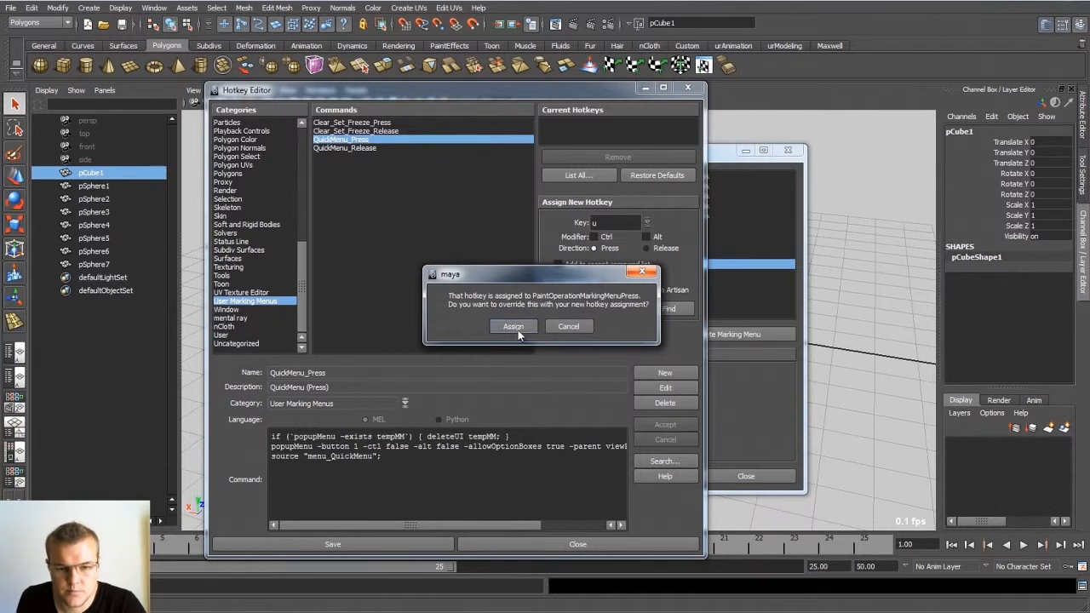
pyautogui.click(517, 328)
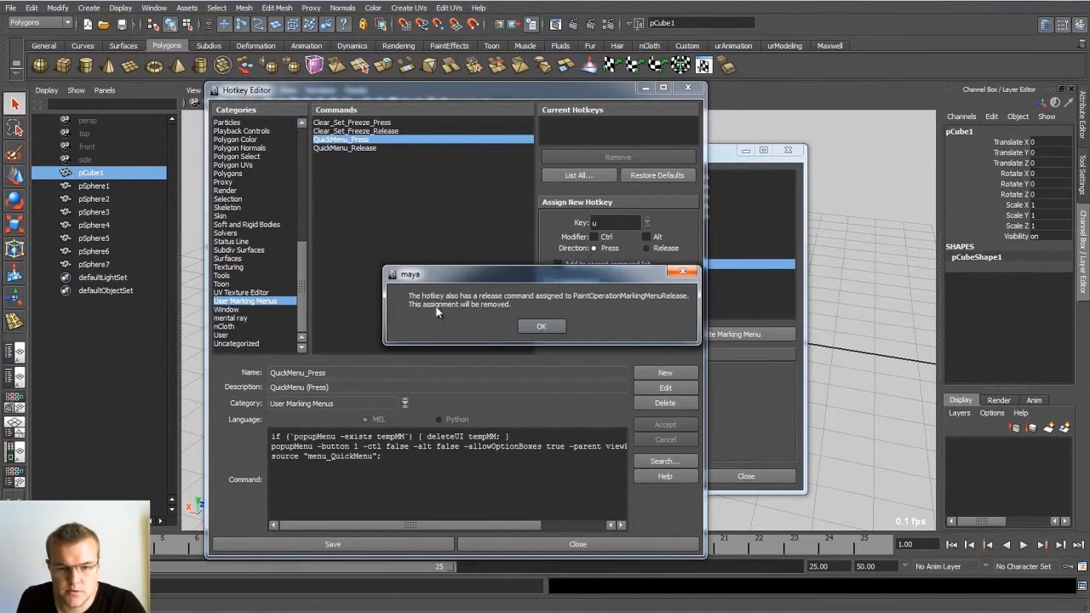
pyautogui.click(540, 326)
pyautogui.click(511, 327)
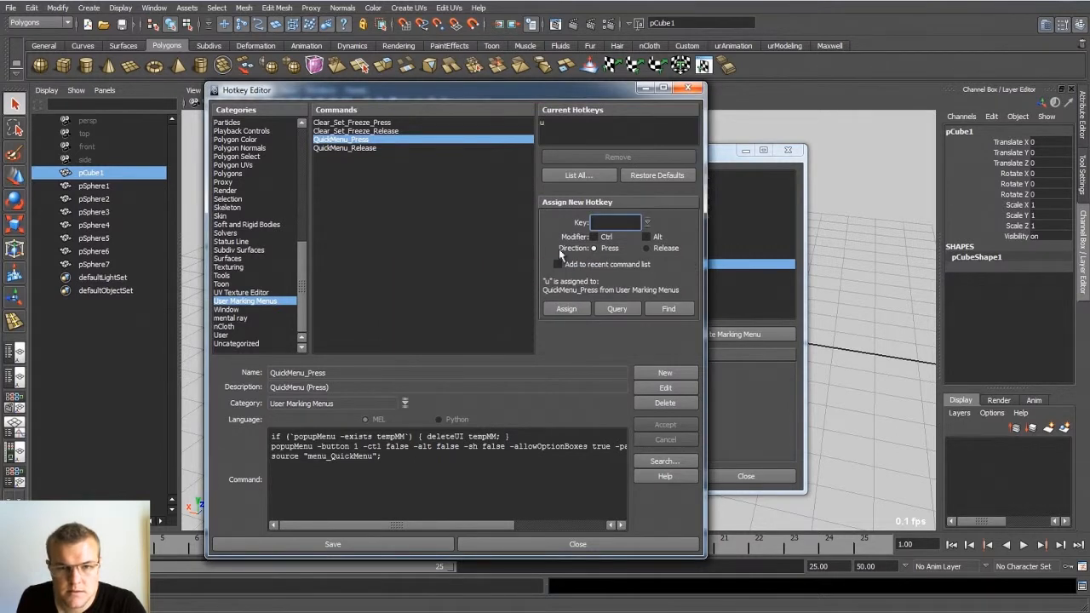
# Step: Check the QuickMenu_Release hotkey, save the hotkeys and close the Hotkey Editor and Marking Menus windows
pyautogui.click(378, 148)
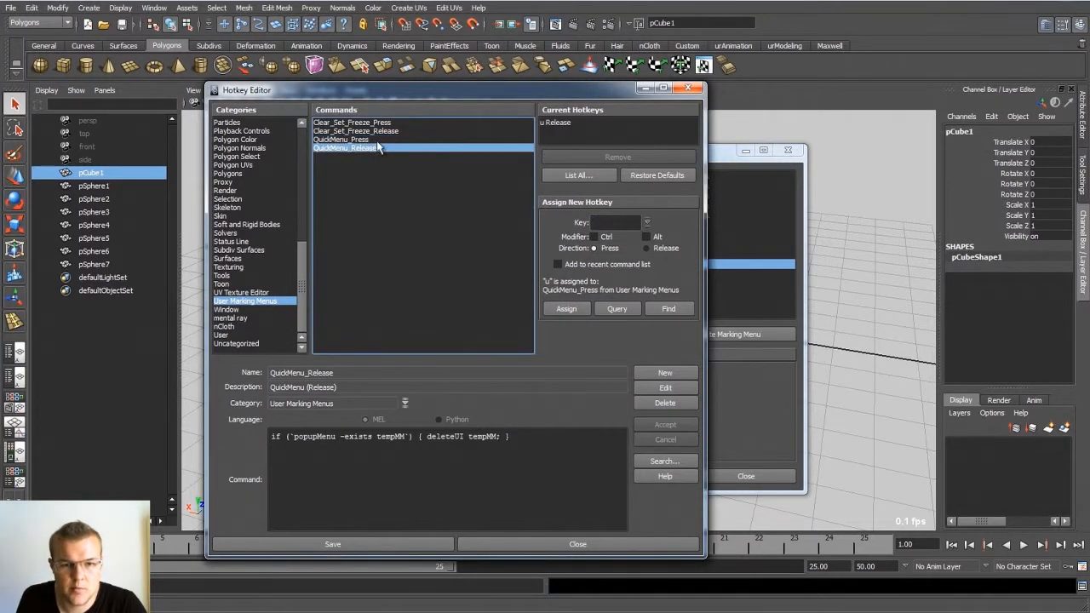
pyautogui.press('Up')
pyautogui.click(330, 544)
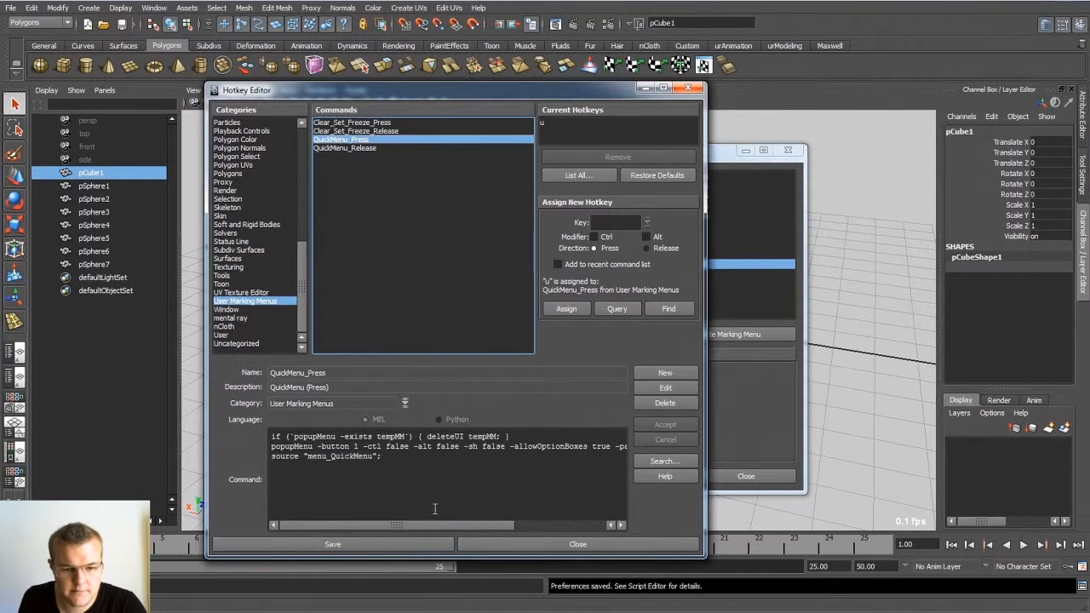
pyautogui.click(535, 544)
pyautogui.click(710, 479)
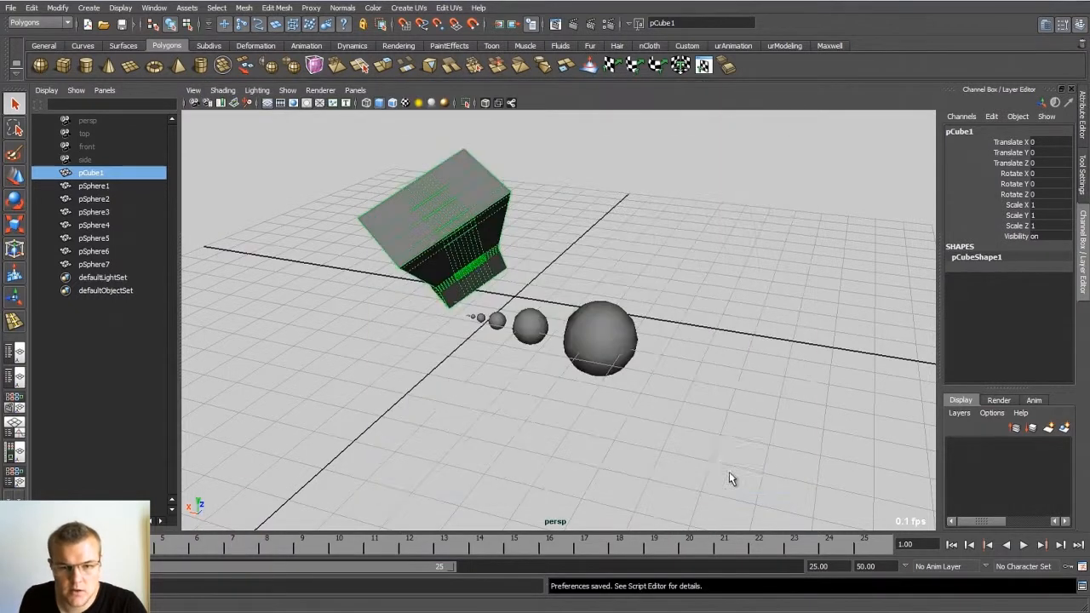
# Step: Test the QuickMenu marking menu in the perspective view by creating a Polygon Torus with it
pyautogui.keyDown('alt'); pyautogui.moveTo(685, 357); pyautogui.dragTo(528, 245); pyautogui.keyUp('alt')
pyautogui.click(451, 331)
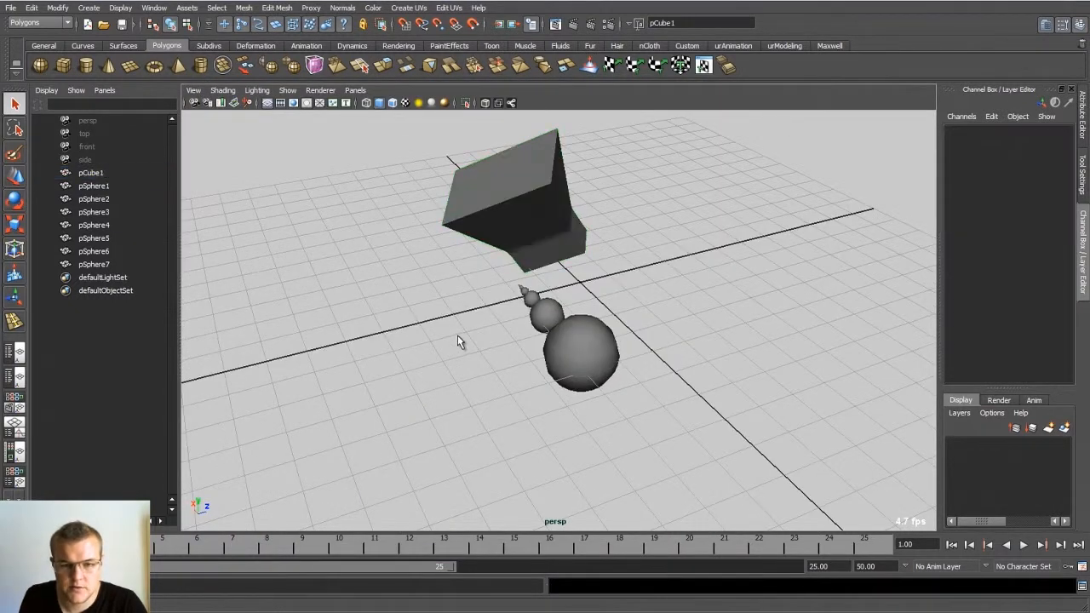
pyautogui.click(518, 253)
pyautogui.click(522, 251)
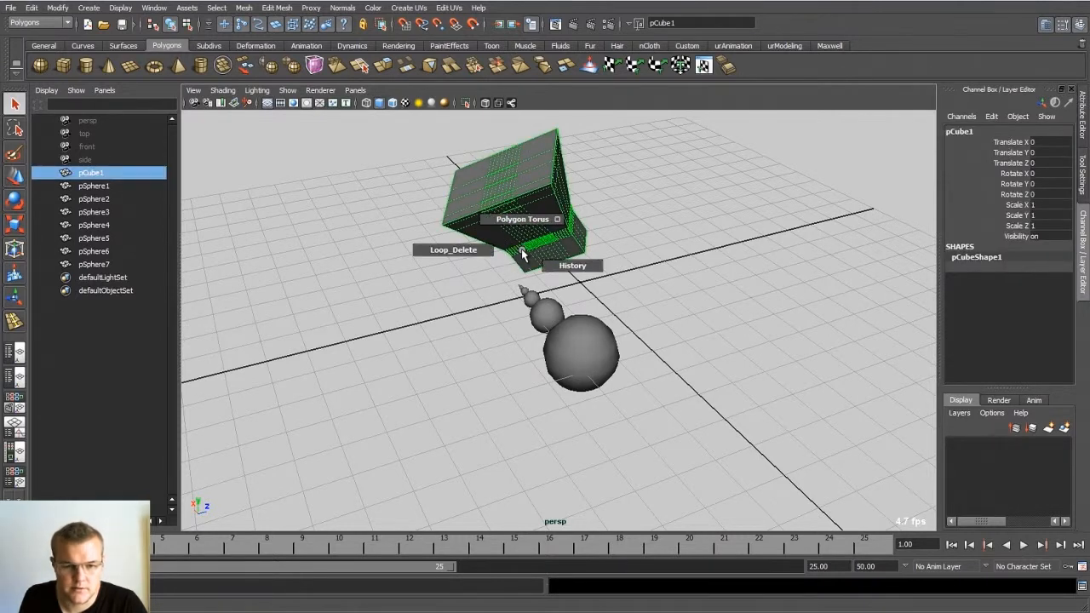
pyautogui.click(475, 307)
pyautogui.moveTo(475, 307); pyautogui.dragTo(478, 275)
# Step: Move the new torus out in front of the row of spheres and deselect it
pyautogui.press('w')
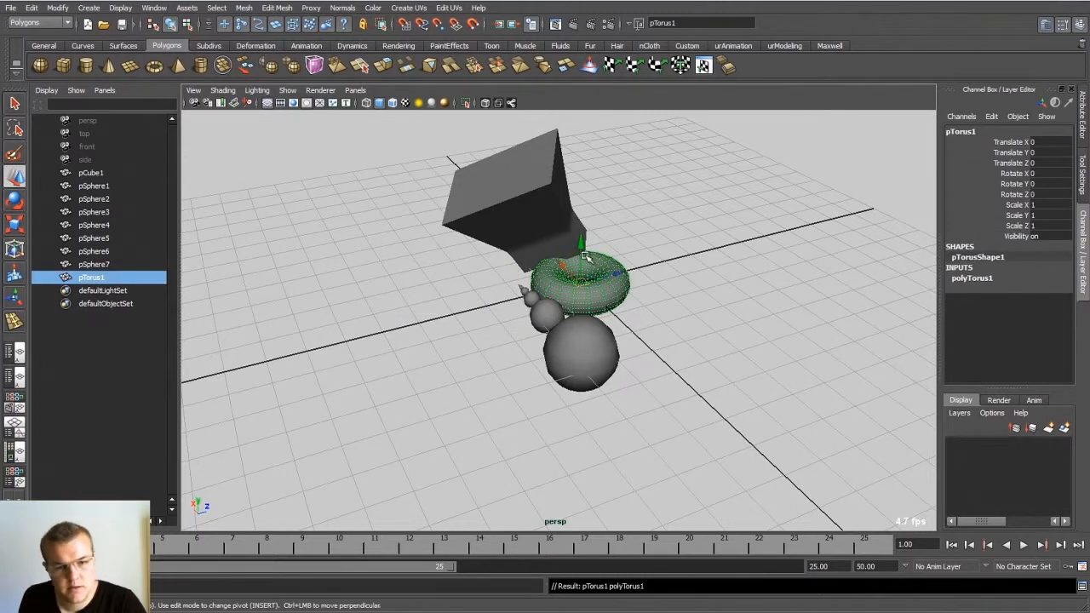
pyautogui.moveTo(586, 249); pyautogui.dragTo(586, 275)
pyautogui.click(421, 291)
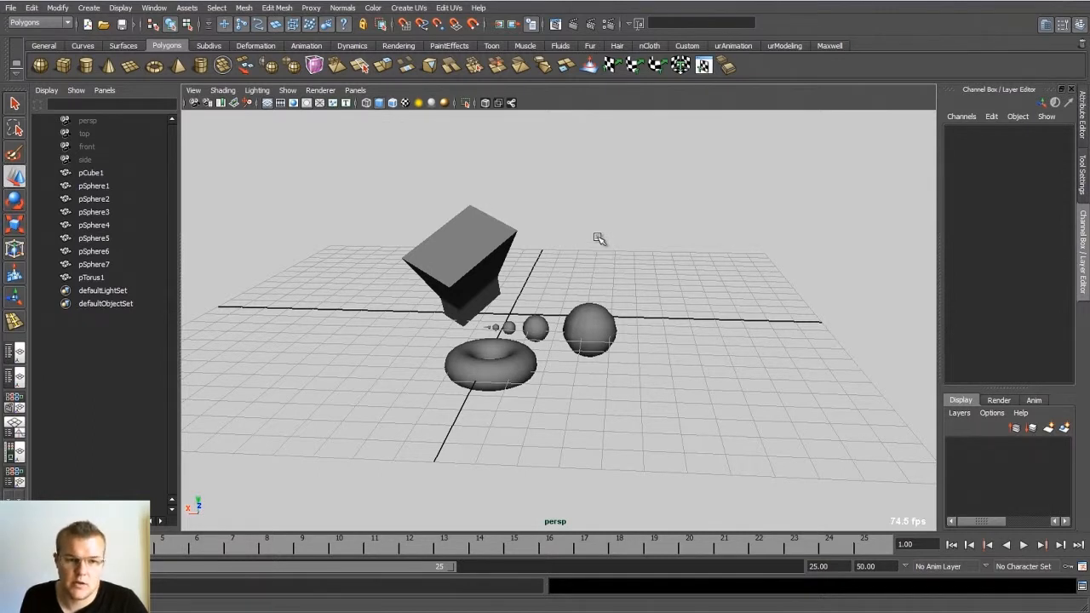
# Step: Hide all interface elements around the viewport and outliner, and restore them after panning the enlarged view
pyautogui.moveTo(595, 230); pyautogui.dragTo(613, 240)
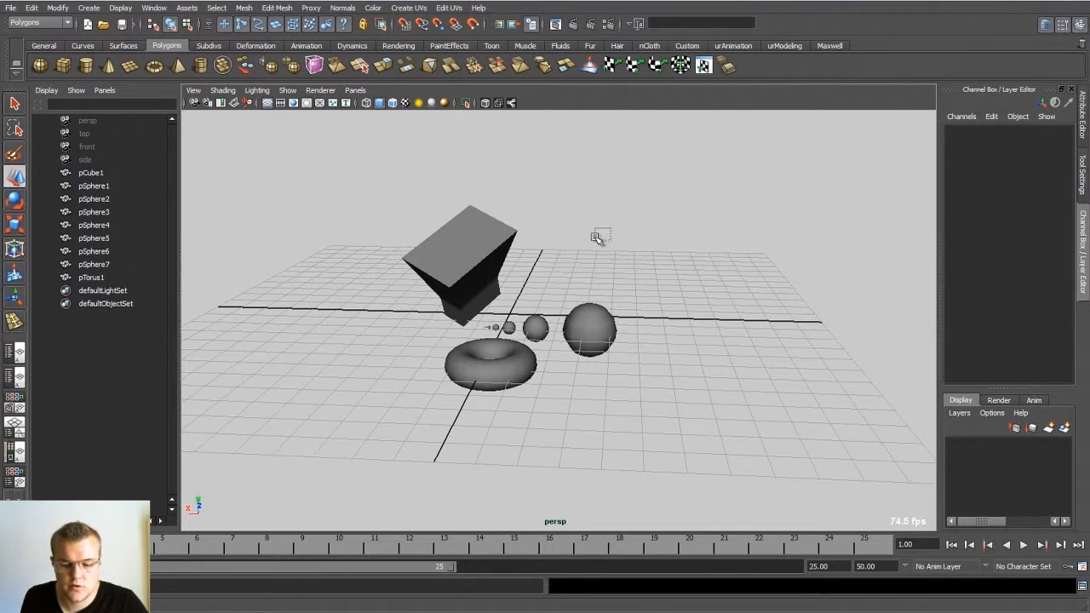
pyautogui.hotkey('ctrl', 'space')
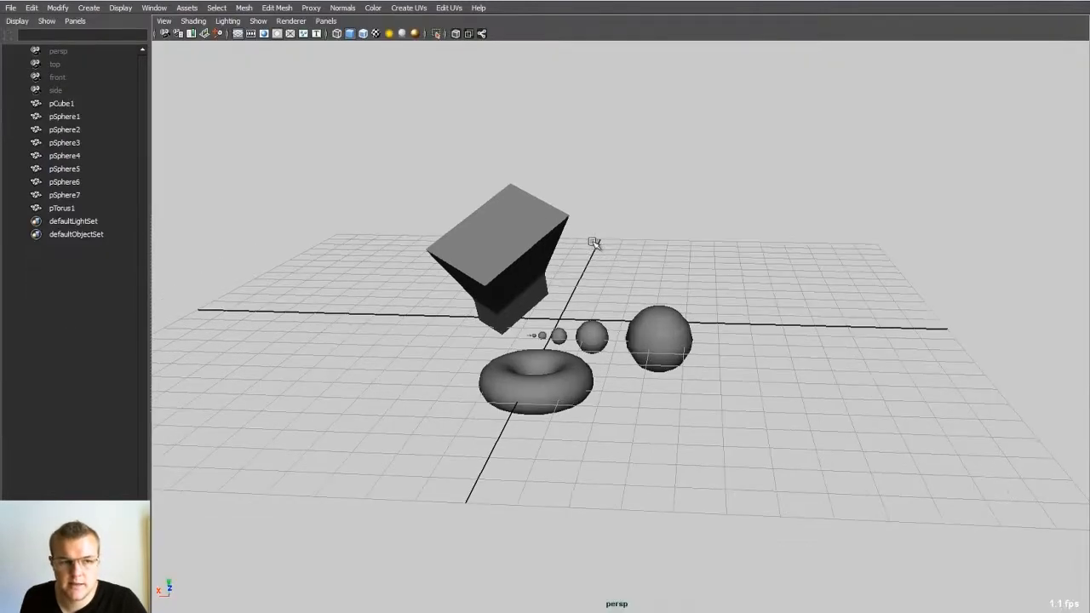
pyautogui.keyDown('alt'); pyautogui.moveTo(578, 254); pyautogui.dragTo(531, 212); pyautogui.keyUp('alt')
pyautogui.hotkey('ctrl', 'space')
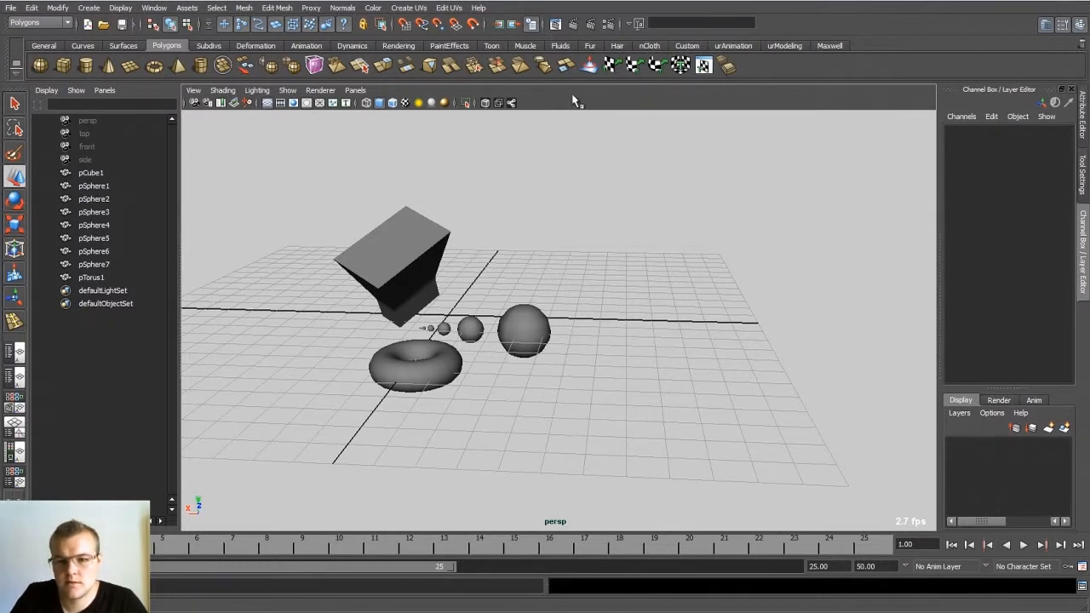
# Step: Tear off the UI Elements menu as a floating window and hide the Tool Box and Help Line
pyautogui.moveTo(1089, 100); pyautogui.dragTo(700, 119)
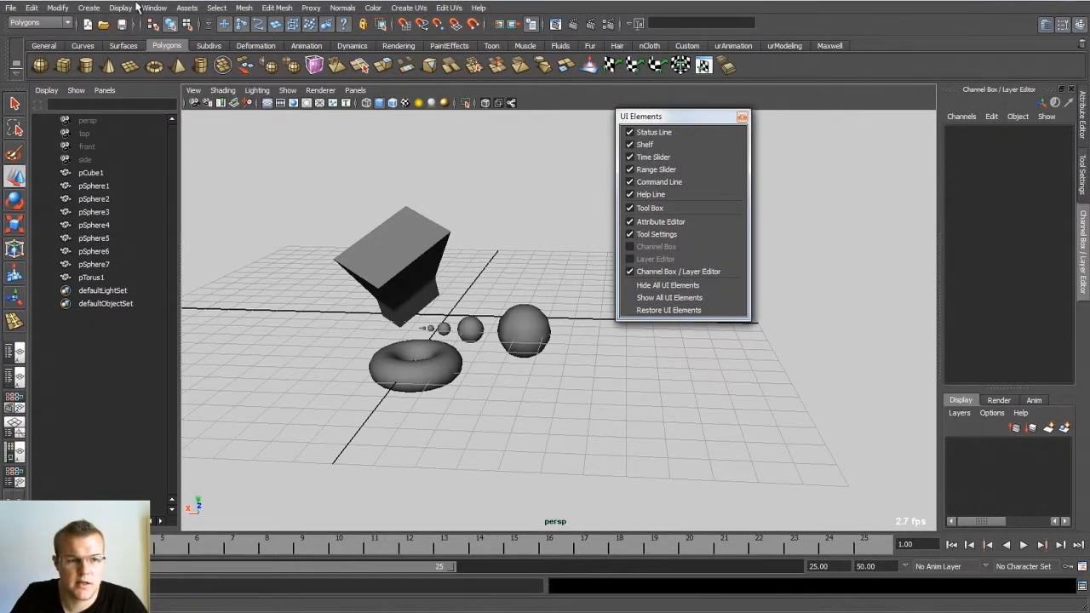
pyautogui.click(120, 7)
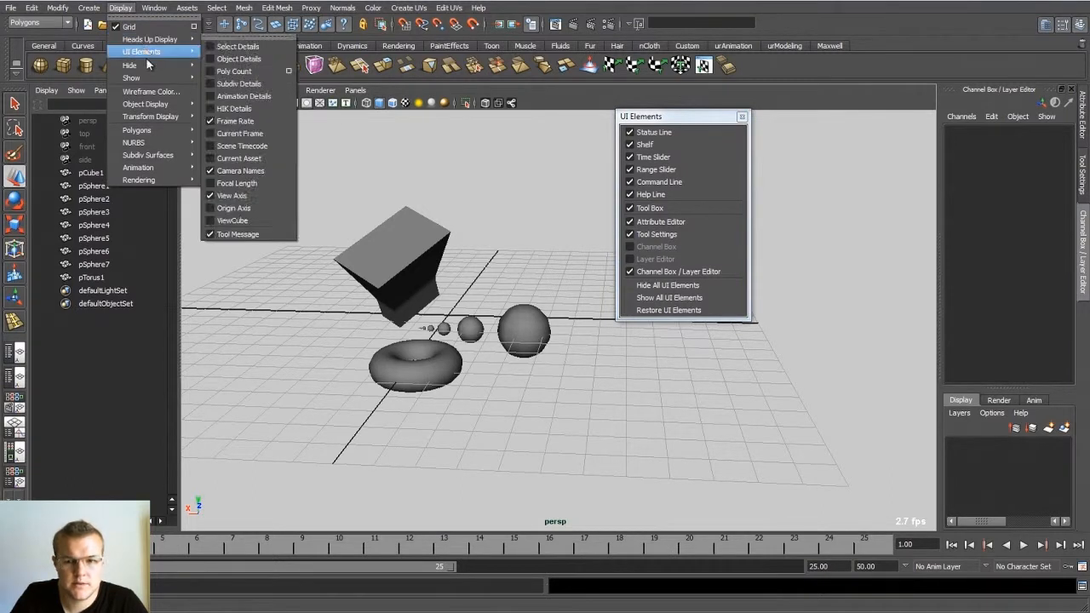
pyautogui.moveTo(145, 53)
pyautogui.click(669, 120)
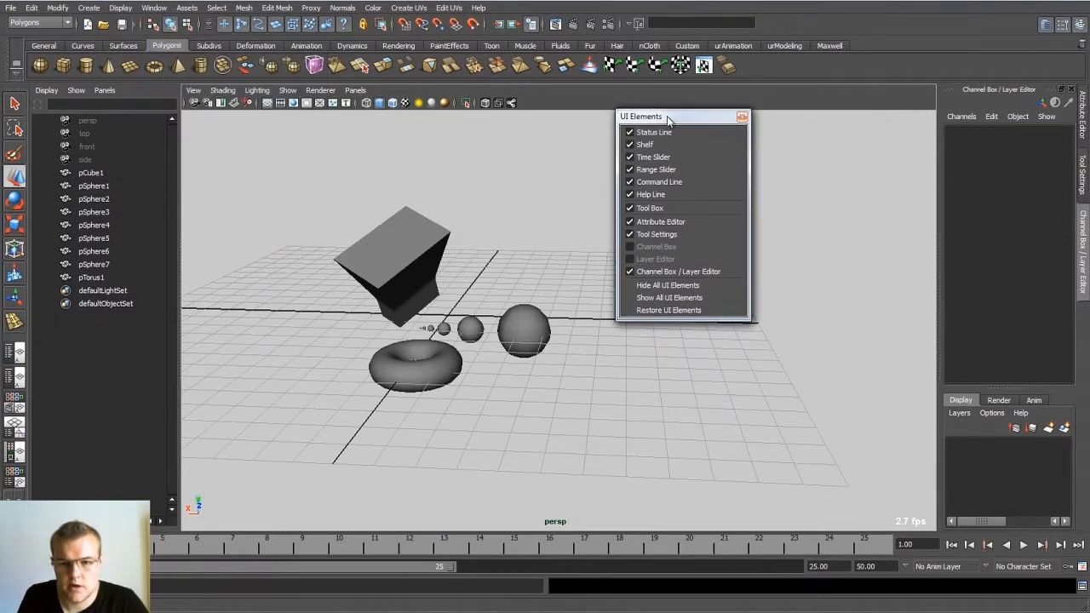
pyautogui.click(629, 209)
pyautogui.click(629, 194)
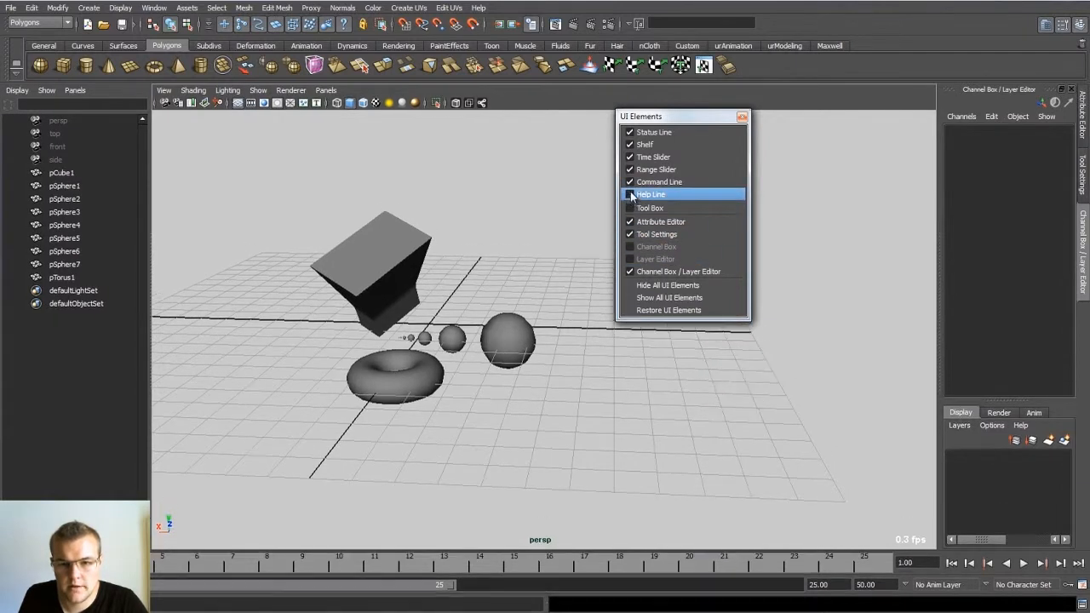
# Step: Hide the Command Line, Range Slider, Time Slider, Shelf and Status Line, and close the floating UI Elements window
pyautogui.click(630, 182)
pyautogui.click(629, 169)
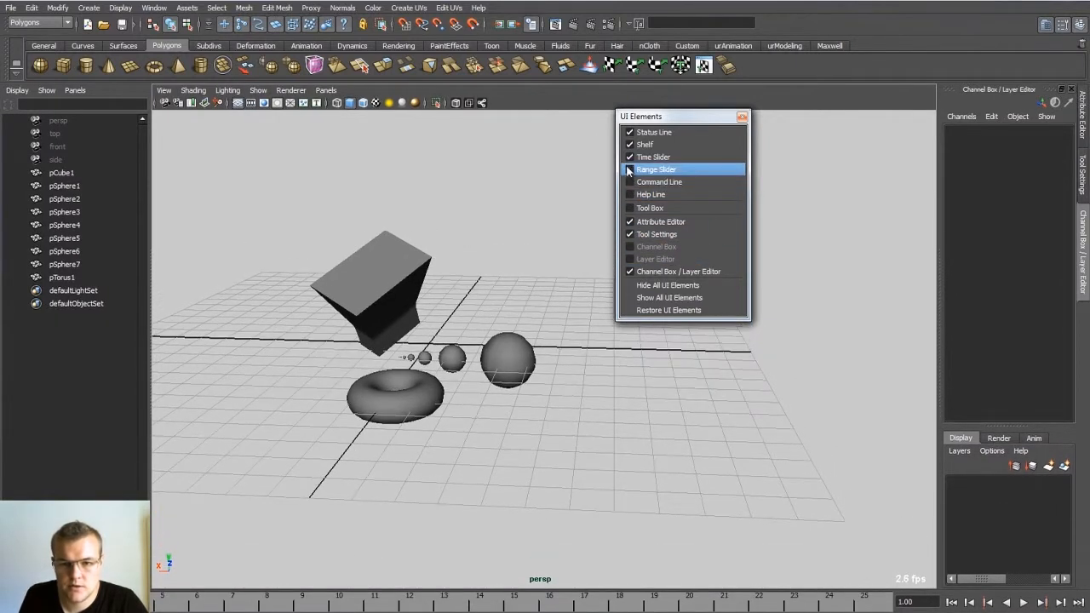
pyautogui.click(629, 157)
pyautogui.click(629, 145)
pyautogui.click(629, 132)
pyautogui.click(629, 132)
pyautogui.click(630, 132)
pyautogui.click(630, 132)
pyautogui.click(630, 132)
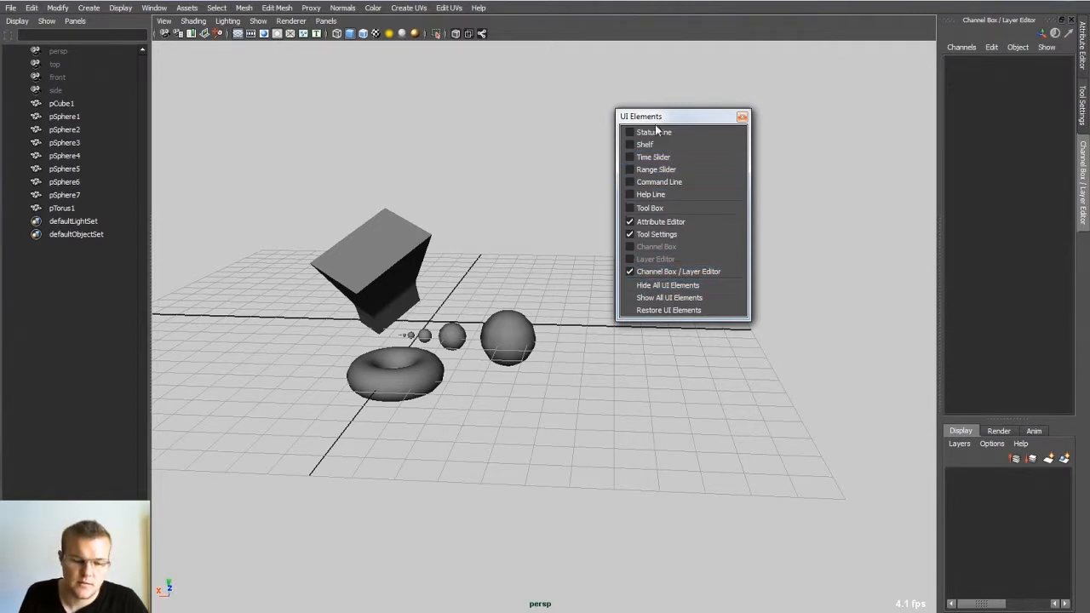
pyautogui.click(742, 119)
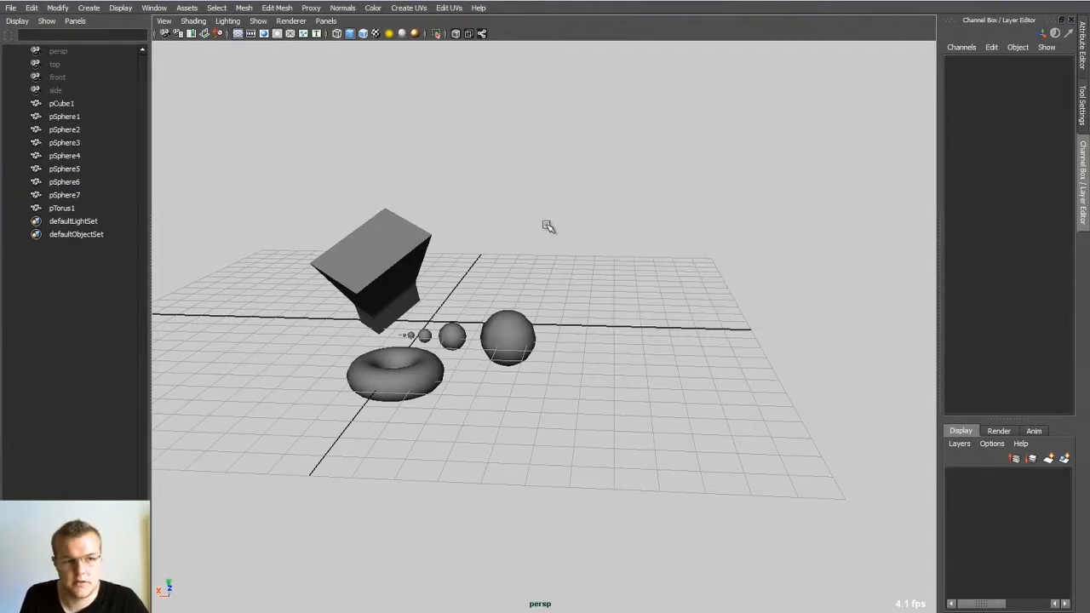
# Step: Select pCube1 from the outliner and clear the selection again
pyautogui.keyDown('alt'); pyautogui.moveTo(536, 211); pyautogui.dragTo(591, 214, button='middle'); pyautogui.keyUp('alt')
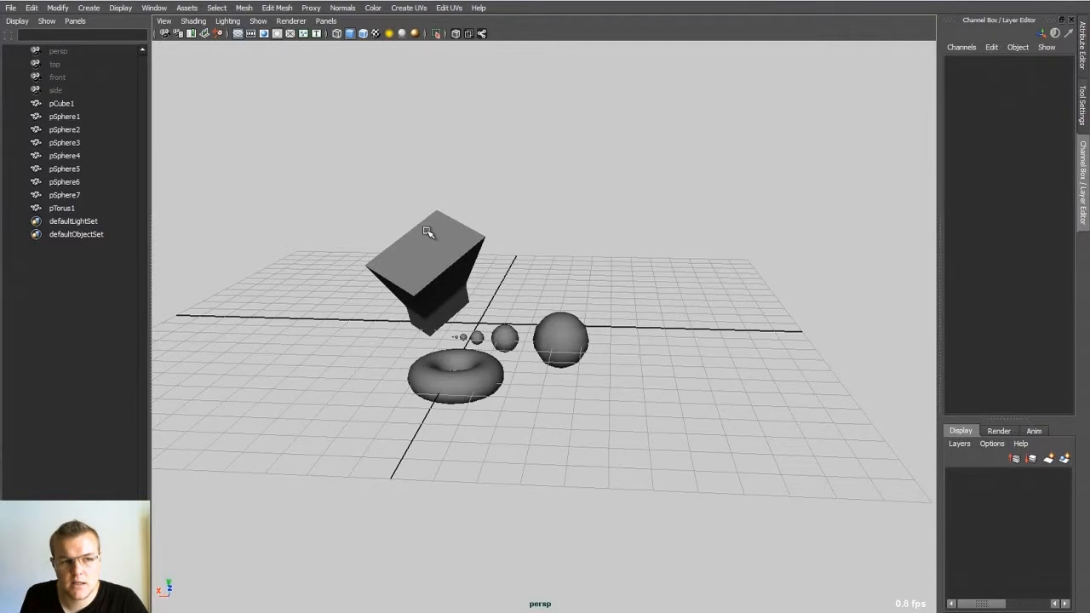
pyautogui.click(63, 104)
pyautogui.keyDown('alt'); pyautogui.moveTo(166, 211); pyautogui.dragTo(333, 207); pyautogui.keyUp('alt')
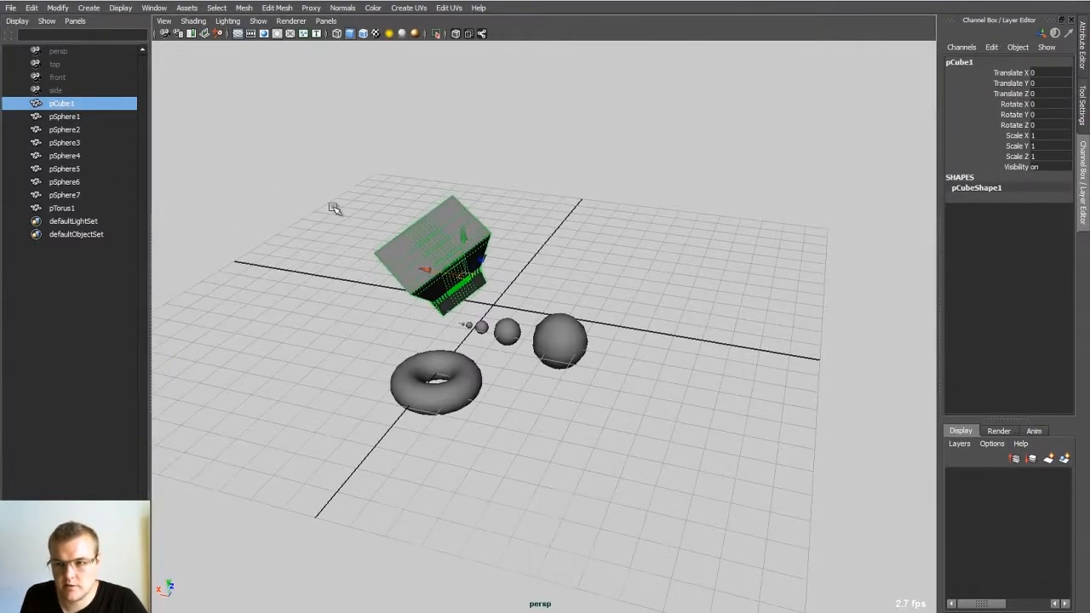
pyautogui.click(661, 233)
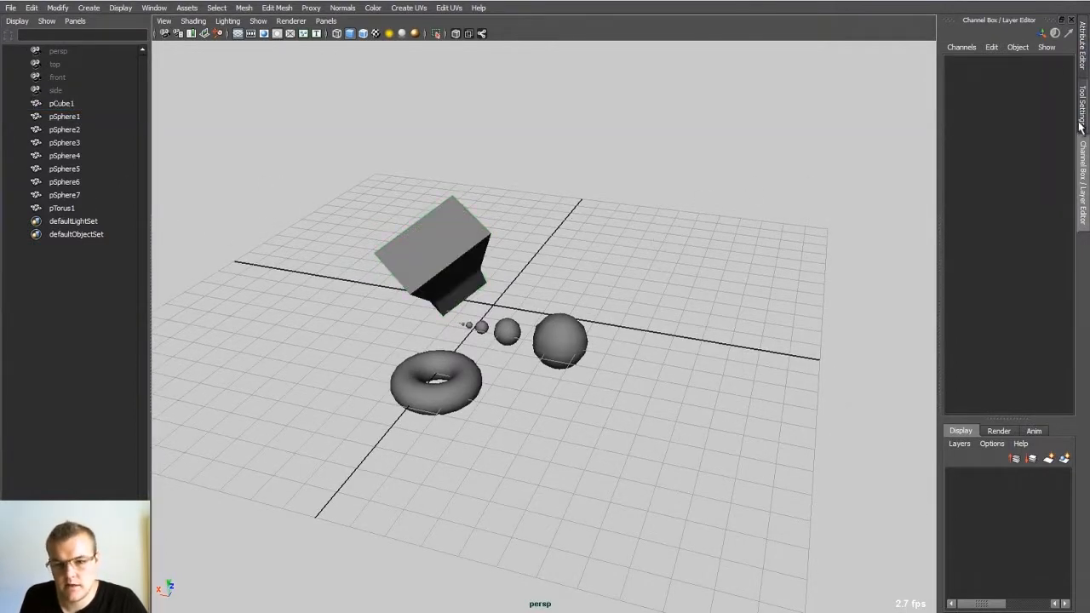
# Step: Start a new empty scene without saving the current one
pyautogui.keyDown('alt'); pyautogui.moveTo(493, 262); pyautogui.dragTo(529, 322); pyautogui.keyUp('alt')
pyautogui.keyDown('alt'); pyautogui.moveTo(546, 252); pyautogui.dragTo(648, 201); pyautogui.keyUp('alt')
pyautogui.moveTo(575, 270); pyautogui.dragTo(371, 431)
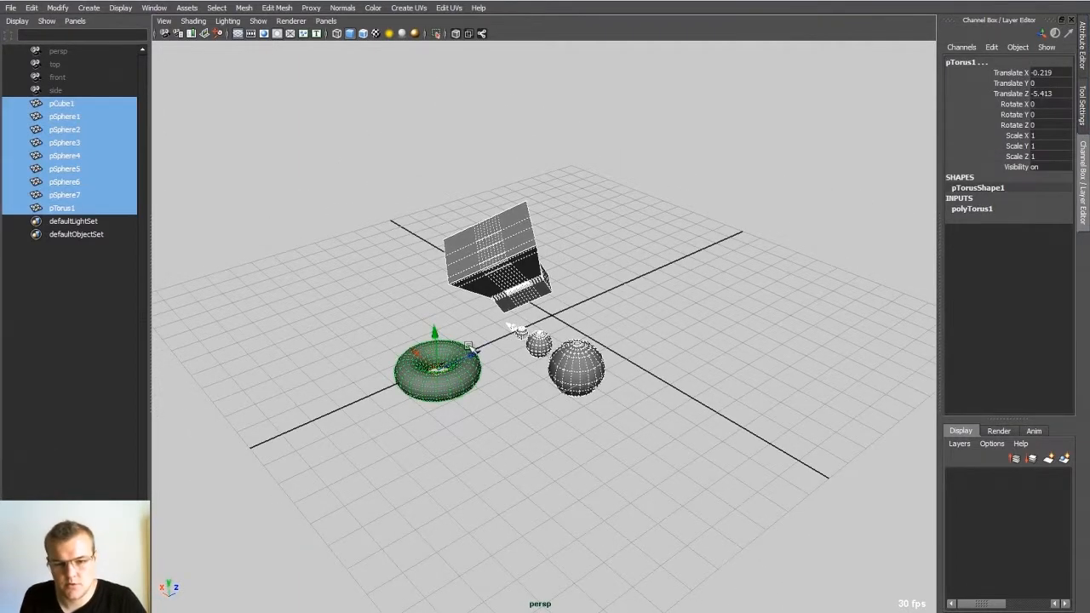
pyautogui.hotkey('ctrl', 'n')
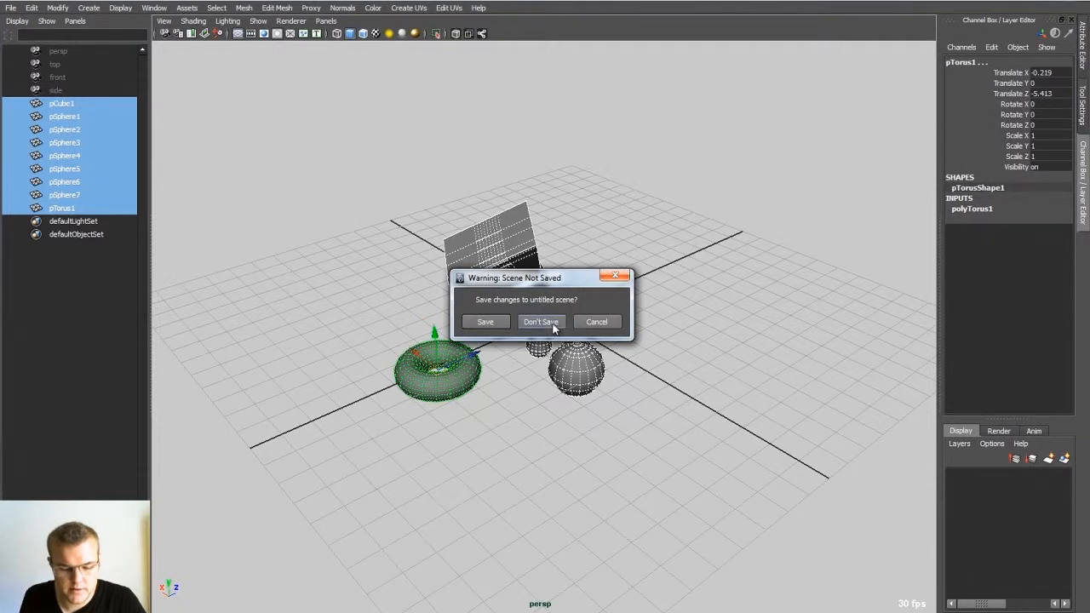
pyautogui.click(554, 328)
pyautogui.keyDown('alt'); pyautogui.moveTo(566, 288); pyautogui.dragTo(505, 294); pyautogui.keyUp('alt')
pyautogui.keyDown('alt'); pyautogui.moveTo(443, 272); pyautogui.dragTo(494, 308, button='right'); pyautogui.keyUp('alt')
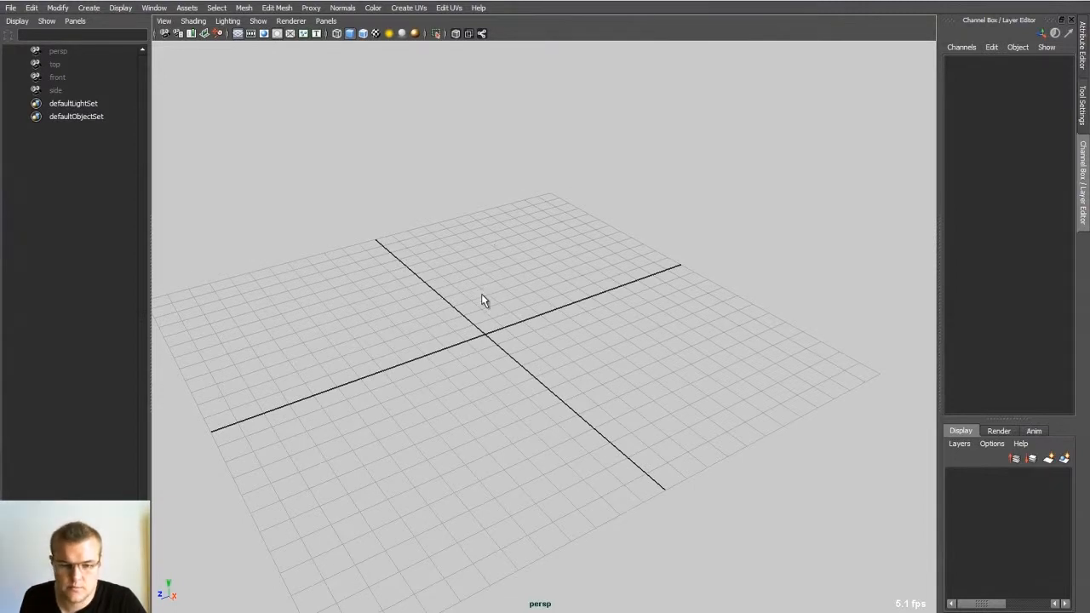
pyautogui.keyDown('alt'); pyautogui.moveTo(482, 296); pyautogui.dragTo(512, 306); pyautogui.keyUp('alt')
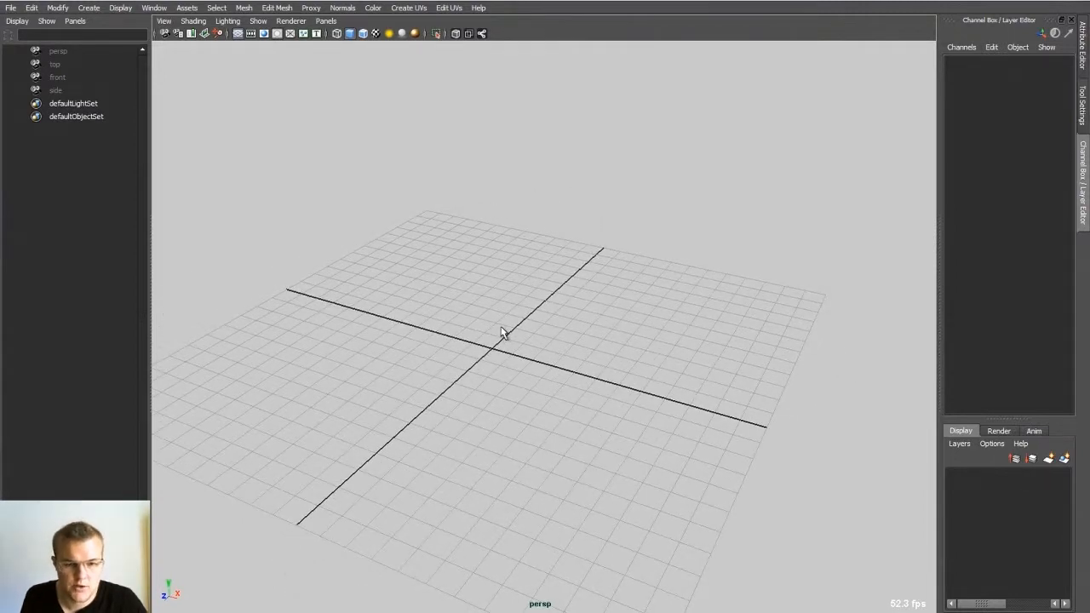
# Step: Create a polygon cylinder in the centre of the grid with the marking menu
pyautogui.keyDown('shift'); pyautogui.rightClick(501, 321); pyautogui.keyUp('shift')
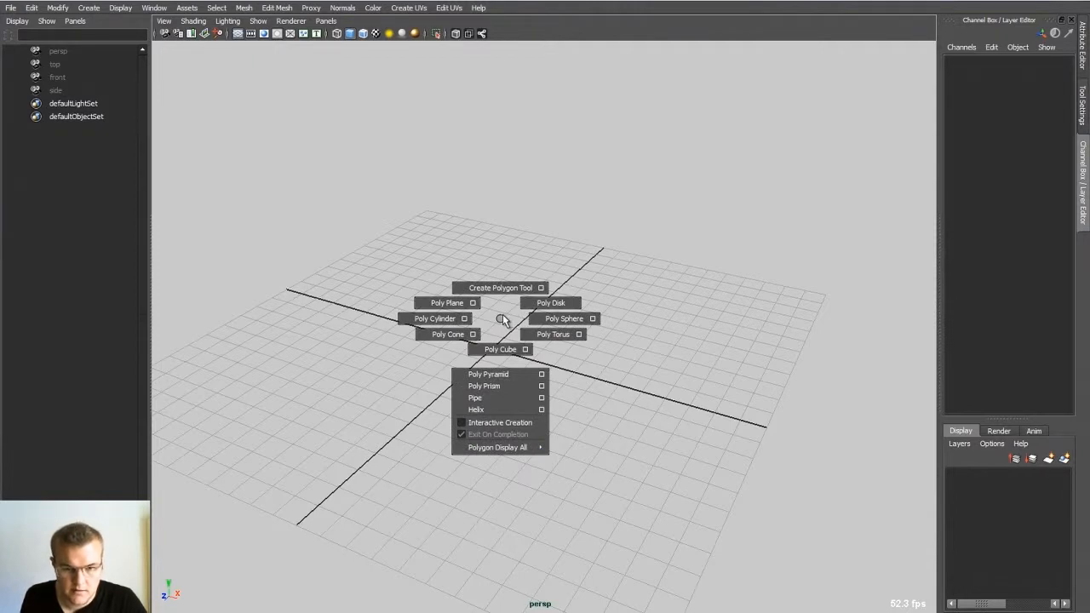
pyautogui.keyDown('shift'); pyautogui.moveTo(495, 339); pyautogui.dragTo(436, 321, button='right'); pyautogui.keyUp('shift')
pyautogui.keyDown('alt'); pyautogui.moveTo(485, 329); pyautogui.dragTo(450, 331); pyautogui.keyUp('alt')
pyautogui.keyDown('alt'); pyautogui.moveTo(450, 330); pyautogui.dragTo(528, 334, button='right'); pyautogui.keyUp('alt')
# Step: Rotate the cylinder 90 degrees about X and scale it to 3.67 in X and Z
pyautogui.press('e')
pyautogui.keyDown('alt'); pyautogui.moveTo(488, 341); pyautogui.dragTo(557, 305, button='middle'); pyautogui.keyUp('alt')
pyautogui.keyDown('alt'); pyautogui.moveTo(542, 305); pyautogui.dragTo(567, 297, button='right'); pyautogui.keyUp('alt')
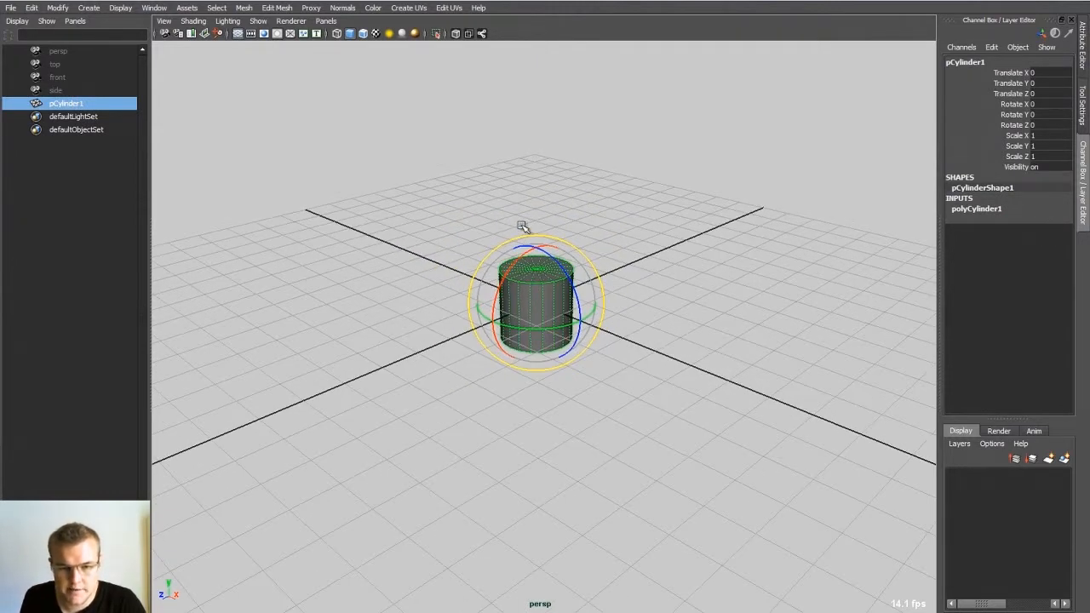
pyautogui.moveTo(516, 260); pyautogui.dragTo(471, 309)
pyautogui.press('r')
pyautogui.keyDown('ctrl'); pyautogui.moveTo(480, 316); pyautogui.dragTo(328, 373); pyautogui.keyUp('ctrl')
pyautogui.keyDown('alt'); pyautogui.moveTo(328, 373); pyautogui.dragTo(556, 294); pyautogui.keyUp('alt')
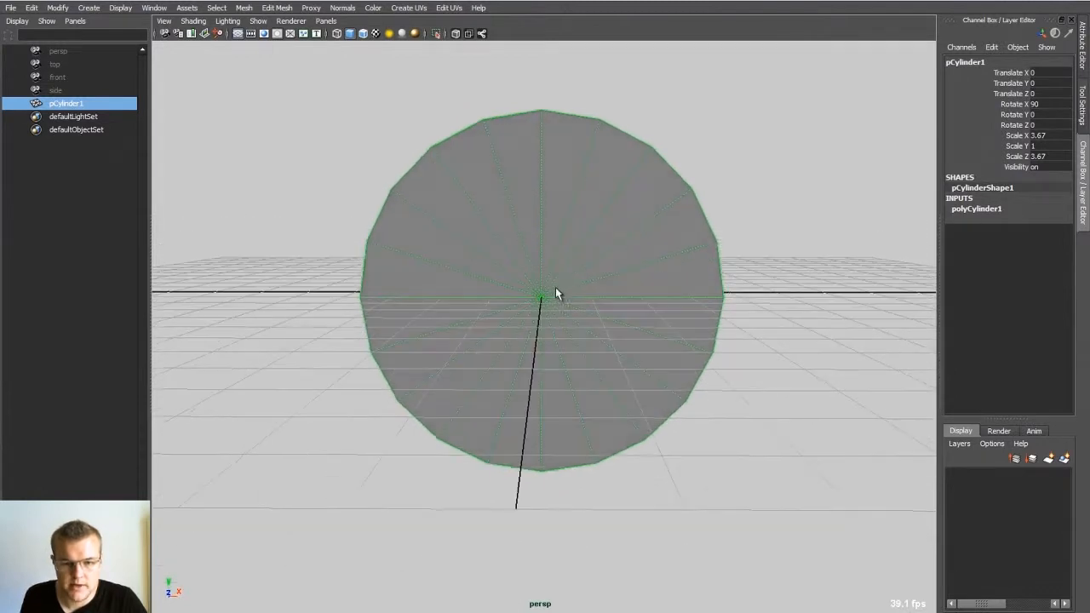
# Step: Extrude the cap faces on both ends of the cylinder to form an inset sidewall ring and a recessed centre
pyautogui.moveTo(555, 288); pyautogui.dragTo(525, 316, button='right')
pyautogui.moveTo(543, 245); pyautogui.dragTo(553, 306, button='right')
pyautogui.scroll(-3, 550, 298)
pyautogui.moveTo(547, 296)
pyautogui.keyDown('alt'); pyautogui.mouseDown()
pyautogui.moveTo(523, 281)
pyautogui.moveTo(568, 290)
pyautogui.moveTo(512, 311)
pyautogui.moveTo(637, 312)
pyautogui.moveTo(541, 309)
pyautogui.mouseUp(); pyautogui.keyUp('alt')
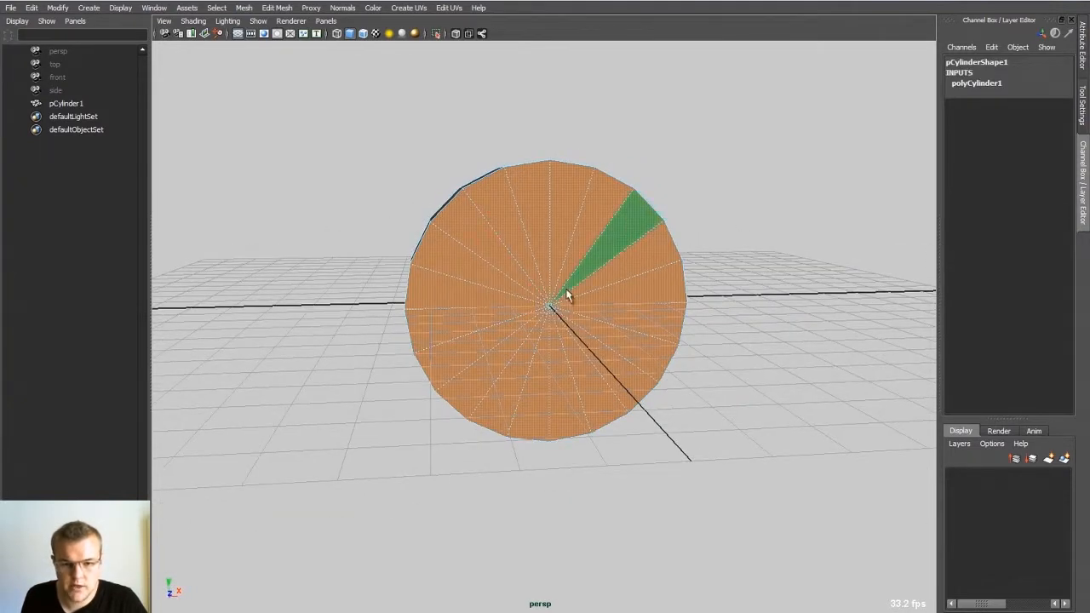
pyautogui.keyDown('shift'); pyautogui.moveTo(570, 287); pyautogui.dragTo(504, 310, button='right'); pyautogui.keyUp('shift')
pyautogui.keyDown('alt'); pyautogui.moveTo(555, 301); pyautogui.dragTo(518, 298); pyautogui.keyUp('alt')
pyautogui.keyDown('alt'); pyautogui.moveTo(483, 362); pyautogui.dragTo(483, 275); pyautogui.keyUp('alt')
pyautogui.keyDown('alt'); pyautogui.moveTo(483, 275); pyautogui.dragTo(521, 279, button='right'); pyautogui.keyUp('alt')
pyautogui.keyDown('alt'); pyautogui.moveTo(520, 278); pyautogui.dragTo(553, 283); pyautogui.keyUp('alt')
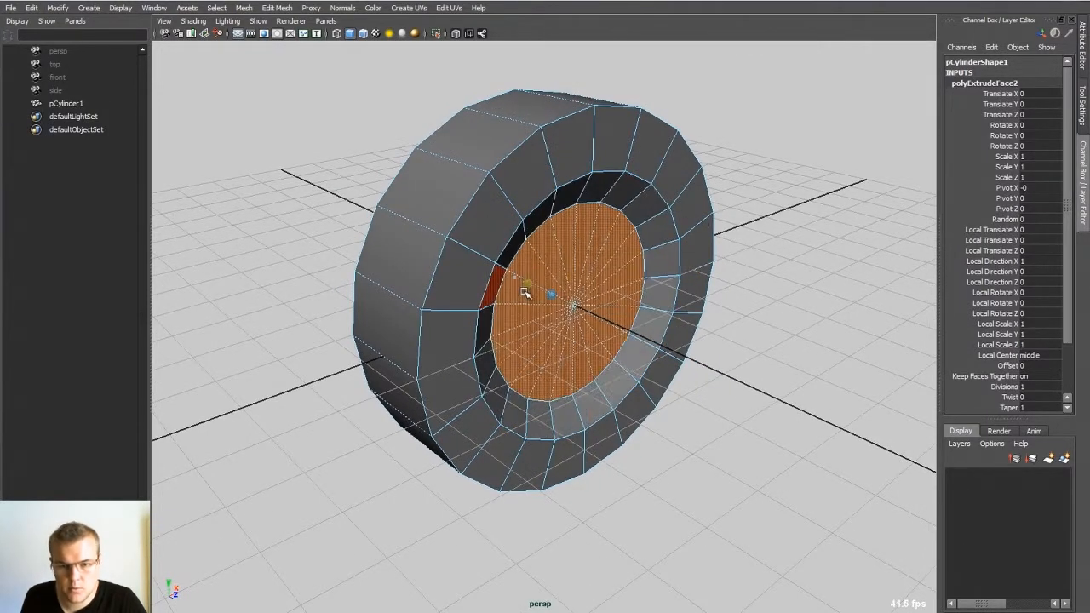
# Step: Extrude the recessed centre faces twice more with a narrow inset, and delete them to open the wheel's centre
pyautogui.moveTo(526, 292)
pyautogui.keyDown('alt'); pyautogui.mouseDown()
pyautogui.moveTo(488, 270)
pyautogui.moveTo(528, 275)
pyautogui.moveTo(514, 271)
pyautogui.moveTo(546, 290)
pyautogui.moveTo(522, 278)
pyautogui.mouseUp(); pyautogui.keyUp('alt')
pyautogui.hotkey('ctrl', 'e')
pyautogui.hotkey('ctrl', 'e')
pyautogui.press('r')
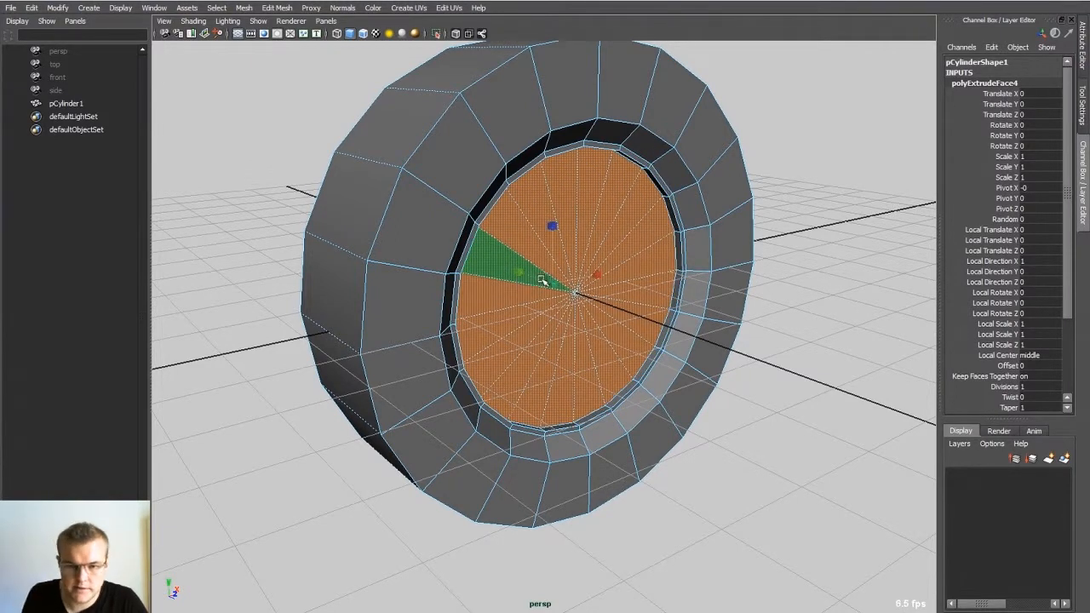
pyautogui.press('Delete')
pyautogui.keyDown('alt'); pyautogui.moveTo(467, 331); pyautogui.dragTo(442, 312); pyautogui.keyUp('alt')
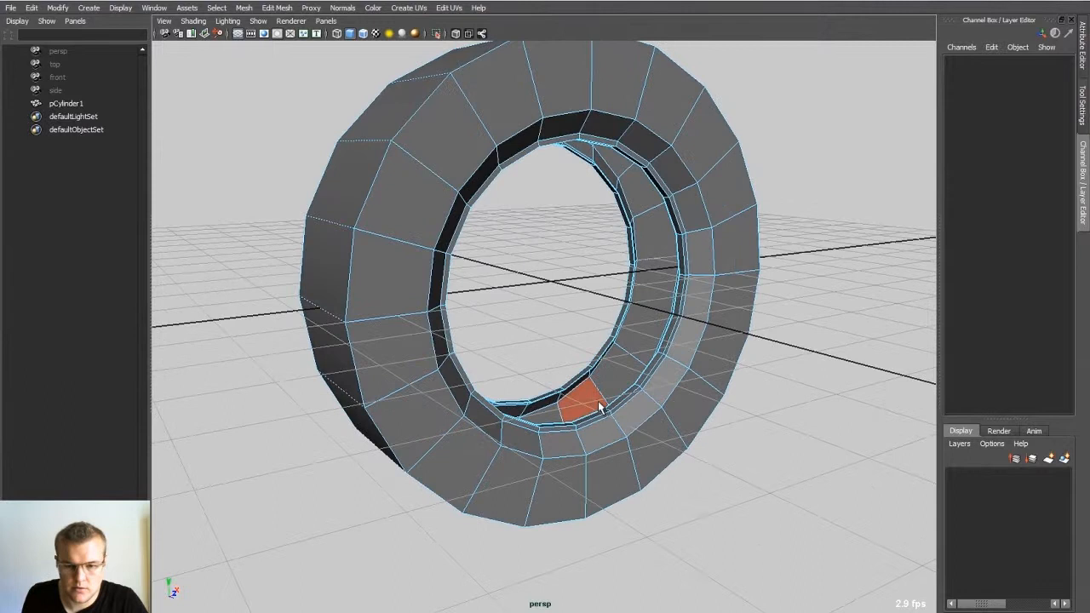
# Step: Select the two open border edge loops inside the wheel and hide the viewport grid
pyautogui.keyDown('alt'); pyautogui.moveTo(585, 322); pyautogui.dragTo(504, 376); pyautogui.keyUp('alt')
pyautogui.doubleClick(572, 365)
pyautogui.keyDown('shift'); pyautogui.doubleClick(614, 373); pyautogui.keyUp('shift')
pyautogui.keyDown('alt'); pyautogui.moveTo(504, 376); pyautogui.dragTo(552, 415, button='right'); pyautogui.keyUp('alt')
pyautogui.keyDown('alt'); pyautogui.moveTo(552, 415); pyautogui.dragTo(587, 348, button='middle'); pyautogui.keyUp('alt')
pyautogui.keyDown('alt'); pyautogui.moveTo(588, 347); pyautogui.dragTo(569, 338, button='right'); pyautogui.keyUp('alt')
pyautogui.keyDown('alt'); pyautogui.moveTo(569, 337); pyautogui.dragTo(542, 344); pyautogui.keyUp('alt')
pyautogui.click(239, 33)
pyautogui.keyDown('alt'); pyautogui.moveTo(467, 230); pyautogui.dragTo(555, 319); pyautogui.keyUp('alt')
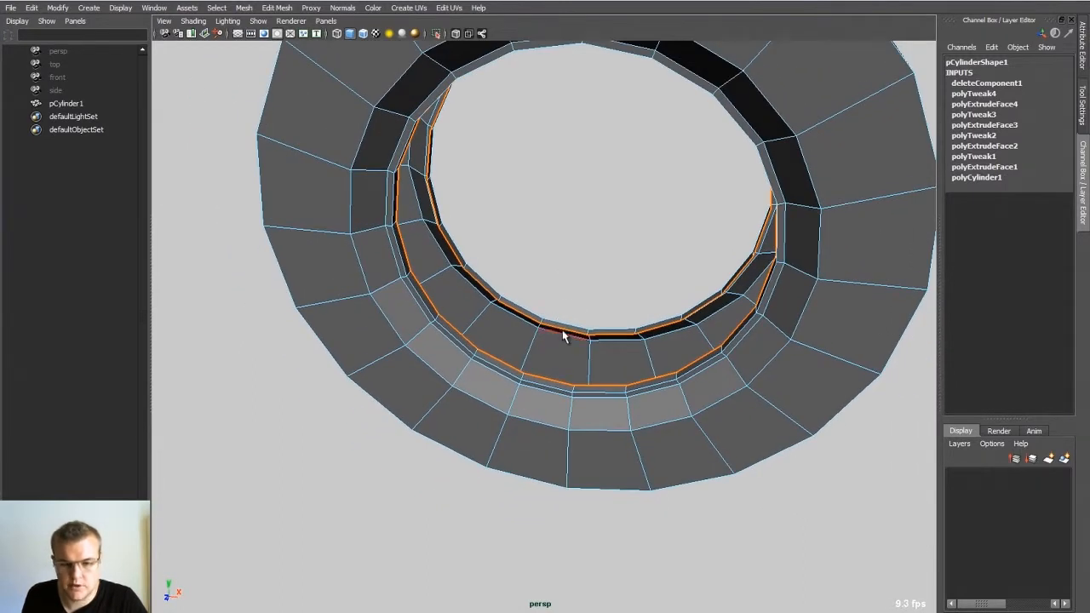
# Step: Try to bridge the two complete border loops, inspect the resulting faces and undo the bridge
pyautogui.keyDown('shift'); pyautogui.rightClick(566, 331); pyautogui.keyUp('shift')
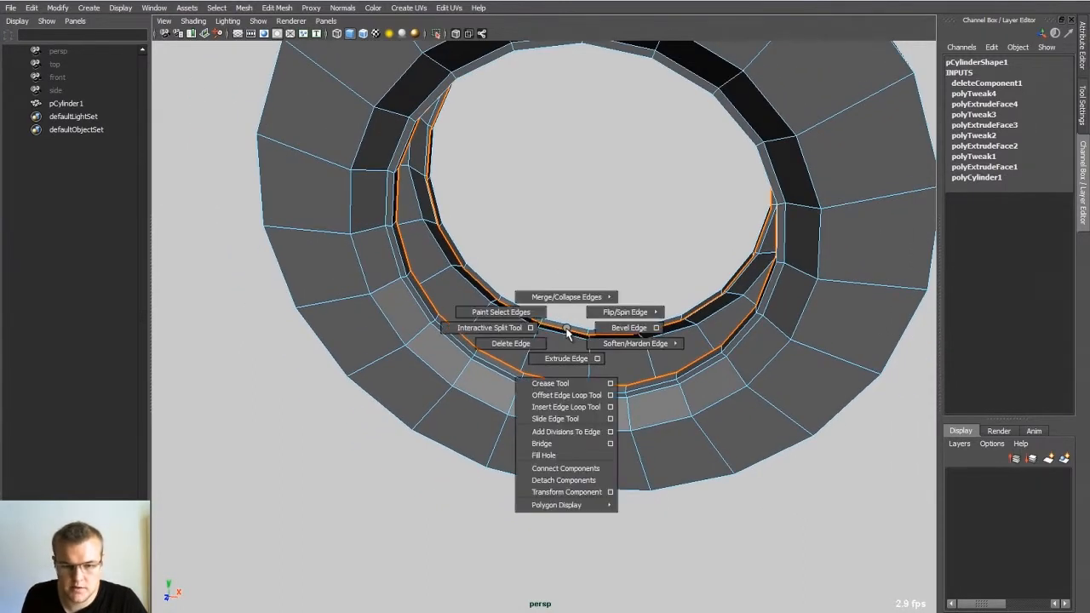
pyautogui.click(540, 444)
pyautogui.keyDown('alt'); pyautogui.moveTo(540, 405); pyautogui.dragTo(615, 389); pyautogui.keyUp('alt')
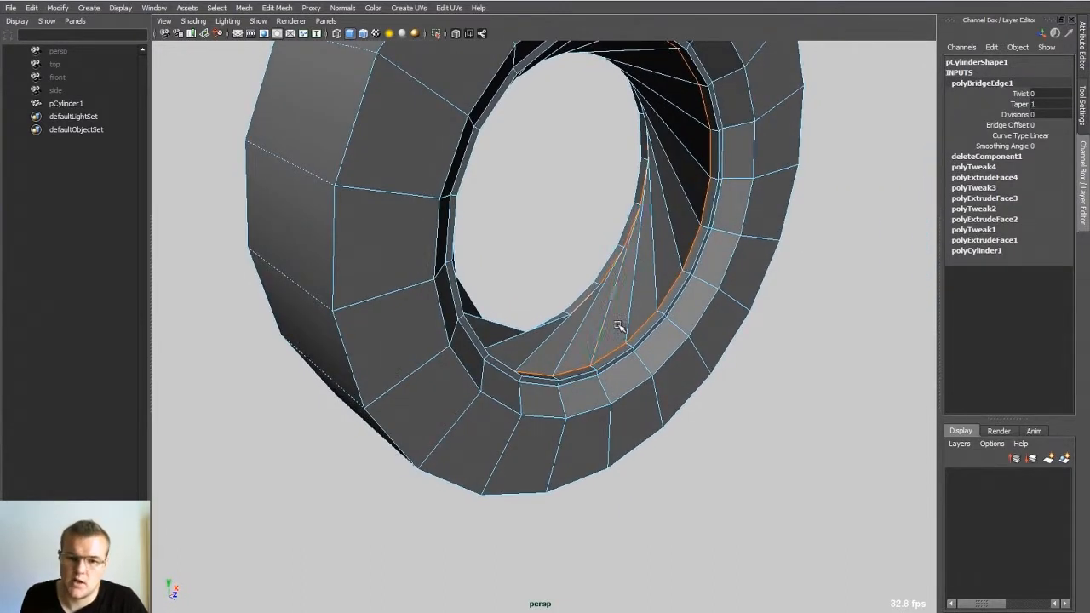
pyautogui.keyDown('alt'); pyautogui.moveTo(610, 253); pyautogui.dragTo(502, 338); pyautogui.keyUp('alt')
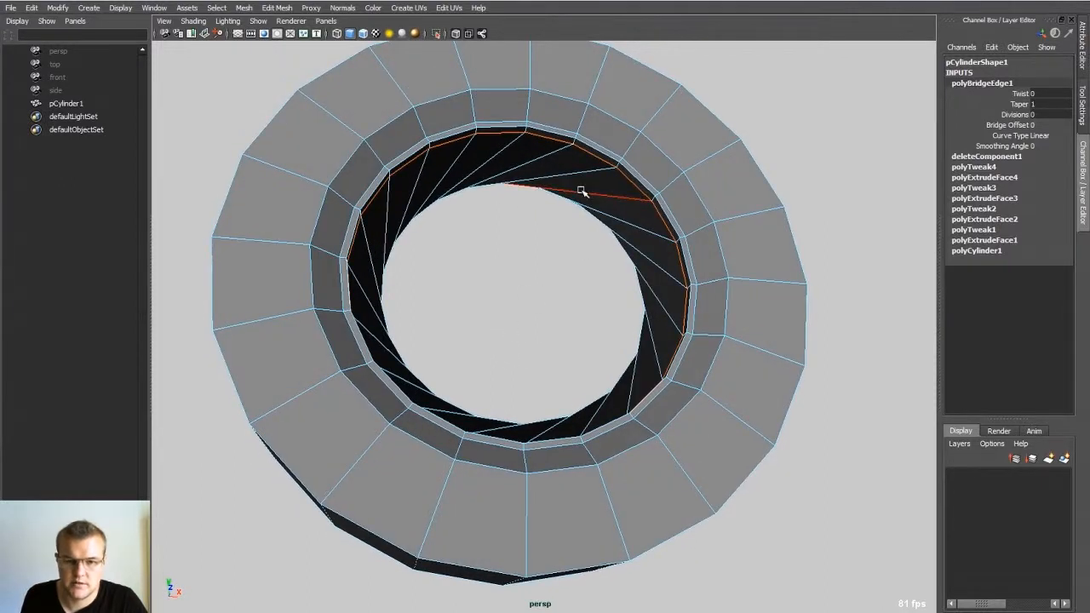
pyautogui.keyDown('alt'); pyautogui.moveTo(553, 228); pyautogui.dragTo(543, 208); pyautogui.keyUp('alt')
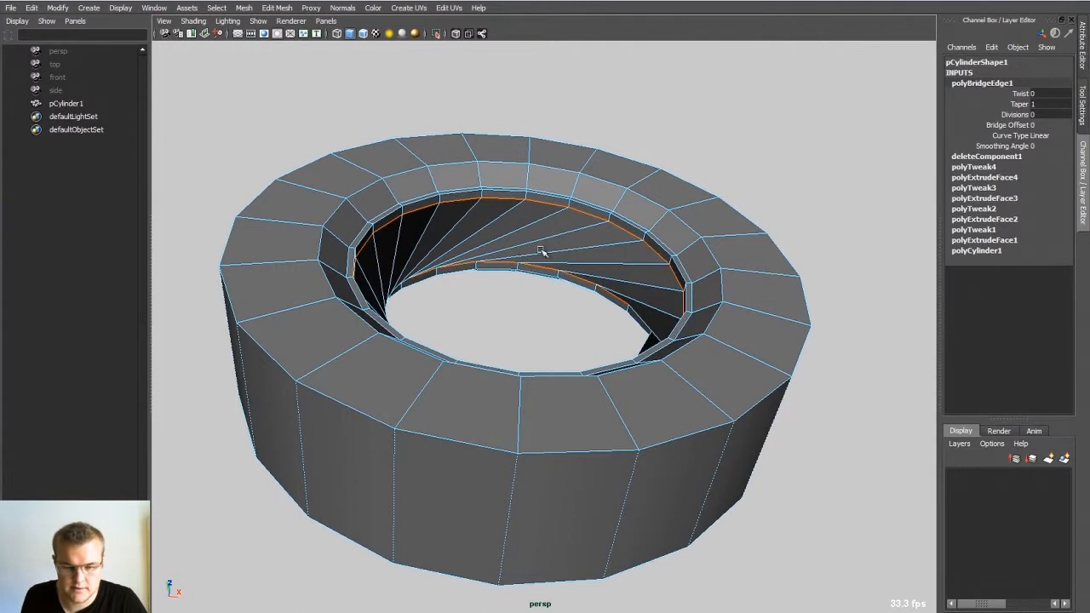
pyautogui.keyDown('alt'); pyautogui.moveTo(546, 282); pyautogui.dragTo(540, 336); pyautogui.keyUp('alt')
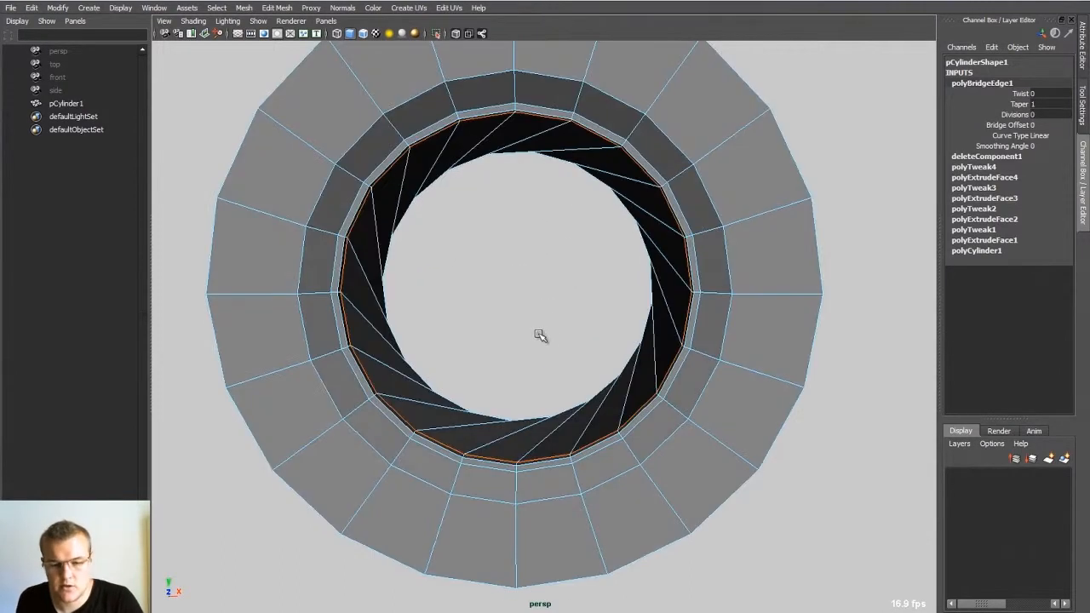
pyautogui.hotkey('ctrl', 'z')
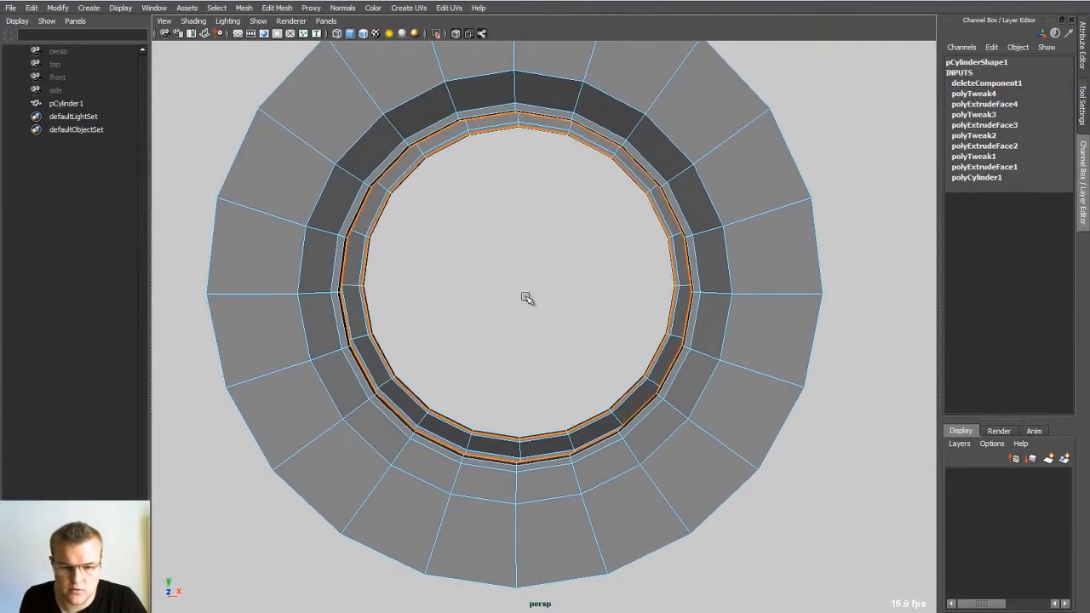
# Step: Deselect one matching edge on each border loop and bridge the remaining selected edges
pyautogui.keyDown('alt'); pyautogui.moveTo(509, 307); pyautogui.dragTo(493, 388); pyautogui.keyUp('alt')
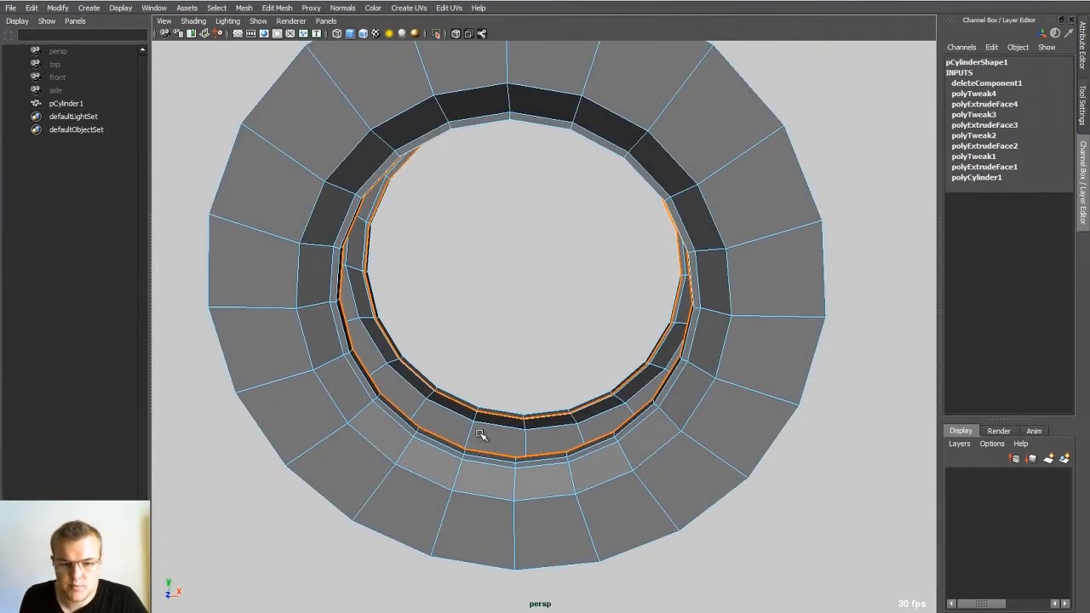
pyautogui.keyDown('alt'); pyautogui.moveTo(501, 432); pyautogui.dragTo(501, 440); pyautogui.keyUp('alt')
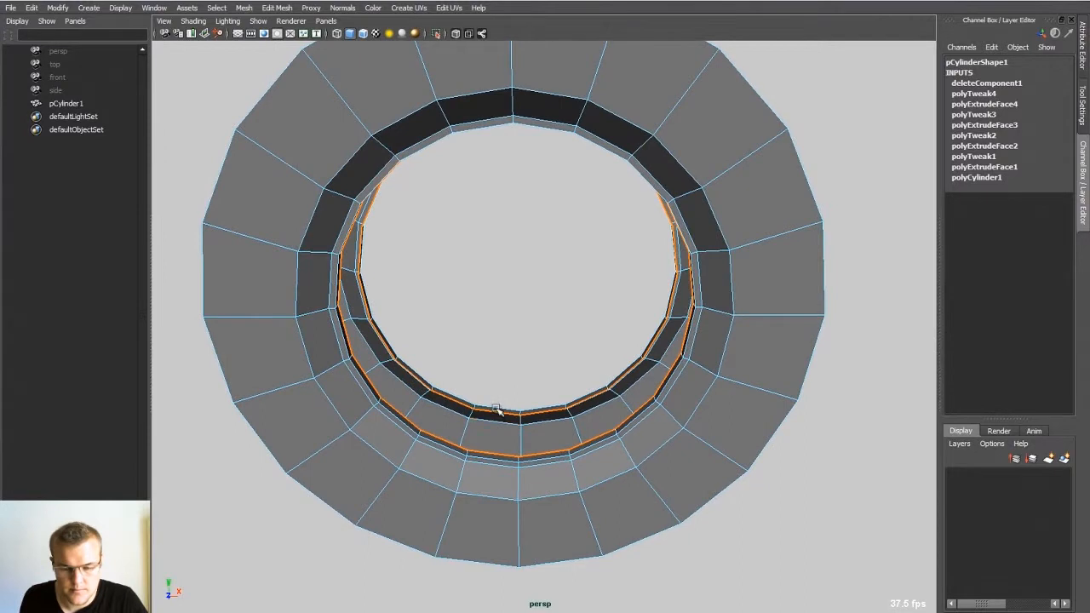
pyautogui.keyDown('alt'); pyautogui.moveTo(492, 459); pyautogui.dragTo(501, 358); pyautogui.keyUp('alt')
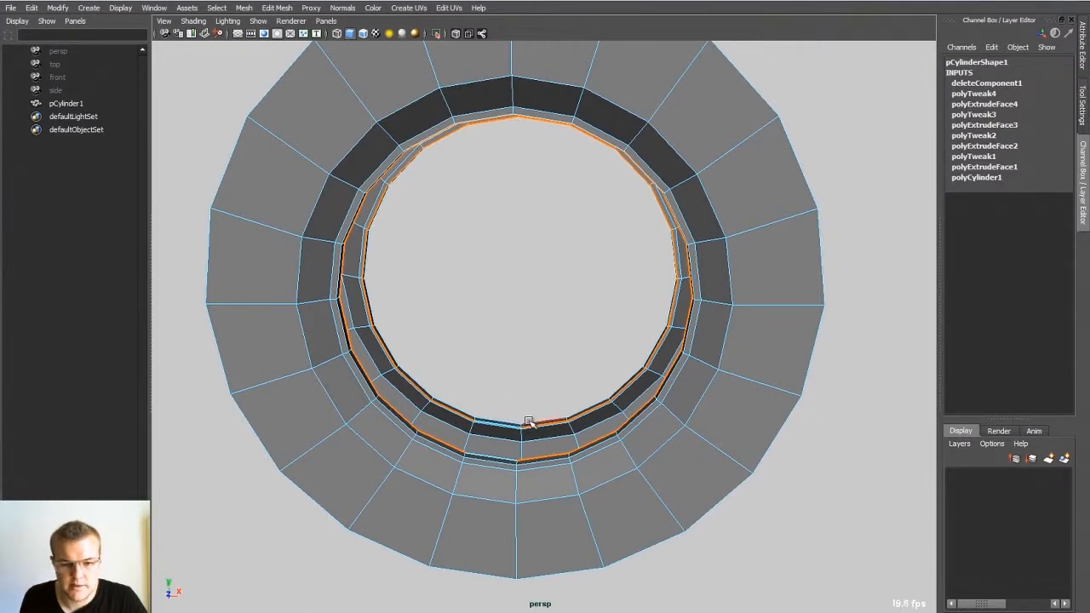
pyautogui.keyDown('shift'); pyautogui.moveTo(519, 439); pyautogui.dragTo(512, 539, button='right'); pyautogui.keyUp('shift')
pyautogui.keyDown('alt'); pyautogui.moveTo(502, 460); pyautogui.dragTo(526, 474); pyautogui.keyUp('alt')
pyautogui.keyDown('alt'); pyautogui.moveTo(526, 474); pyautogui.dragTo(586, 513, button='right'); pyautogui.keyUp('alt')
pyautogui.keyDown('alt'); pyautogui.moveTo(506, 455); pyautogui.dragTo(506, 413); pyautogui.keyUp('alt')
# Step: Close the remaining gap in the inner ring with Fill Hole and return to object mode
pyautogui.doubleClick(505, 467)
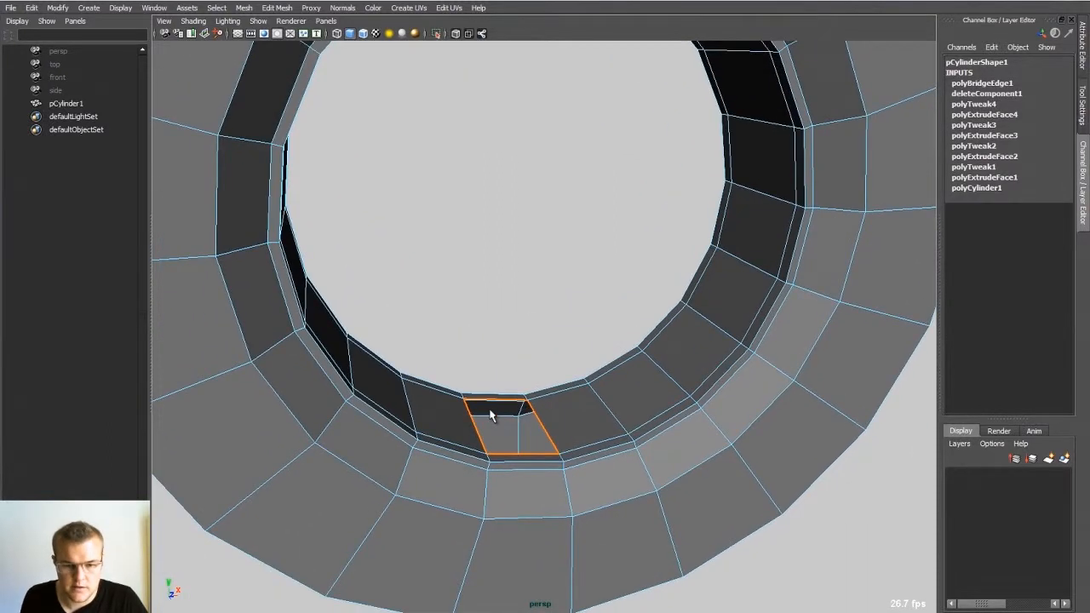
pyautogui.keyDown('shift'); pyautogui.rightClick(493, 407); pyautogui.keyUp('shift')
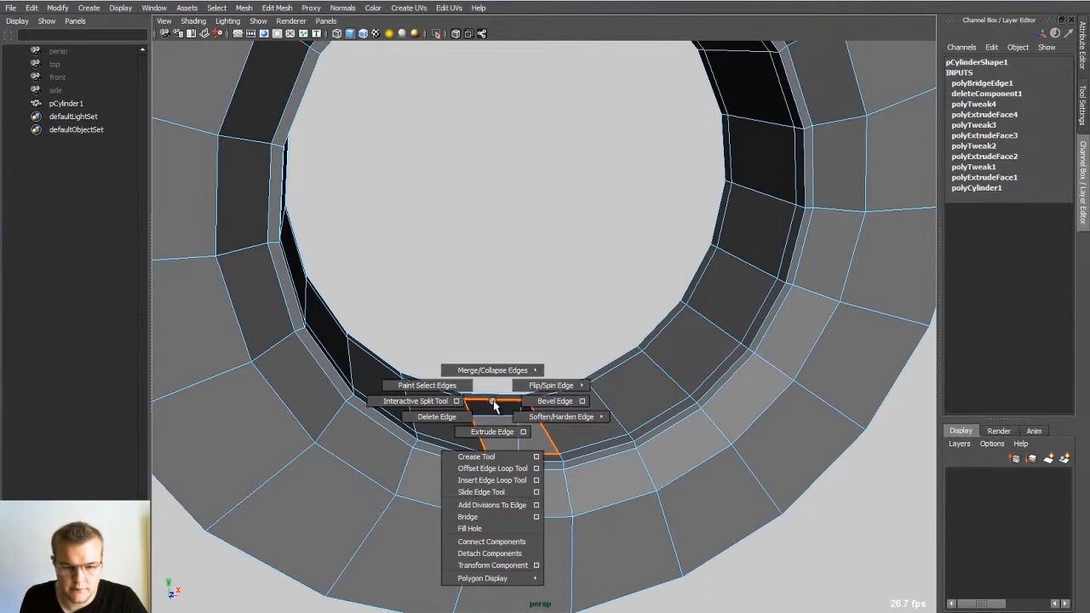
pyautogui.click(469, 529)
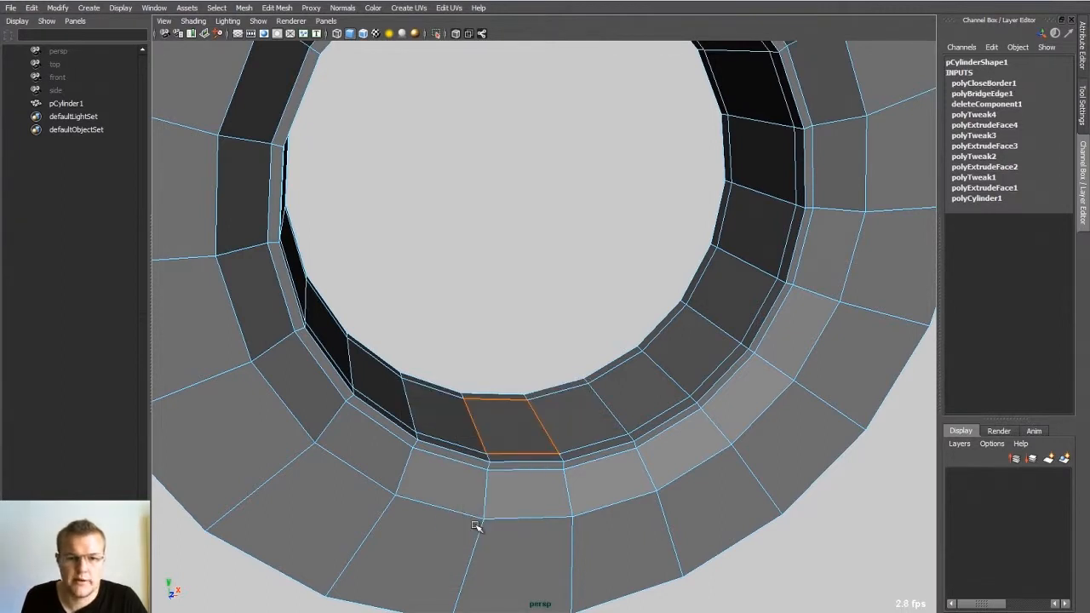
pyautogui.keyDown('alt'); pyautogui.moveTo(477, 525); pyautogui.dragTo(370, 362); pyautogui.keyUp('alt')
pyautogui.keyDown('alt'); pyautogui.moveTo(370, 362); pyautogui.dragTo(448, 357, button='right'); pyautogui.keyUp('alt')
pyautogui.moveTo(448, 358)
pyautogui.keyDown('alt'); pyautogui.mouseDown()
pyautogui.moveTo(437, 299)
pyautogui.moveTo(417, 333)
pyautogui.mouseUp(); pyautogui.keyUp('alt')
pyautogui.moveTo(613, 210); pyautogui.dragTo(715, 156, button='right')
pyautogui.click(715, 157)
pyautogui.keyDown('alt'); pyautogui.moveTo(676, 183); pyautogui.dragTo(703, 196); pyautogui.keyUp('alt')
pyautogui.click(634, 205)
pyautogui.keyDown('alt'); pyautogui.moveTo(633, 205); pyautogui.dragTo(599, 263); pyautogui.keyUp('alt')
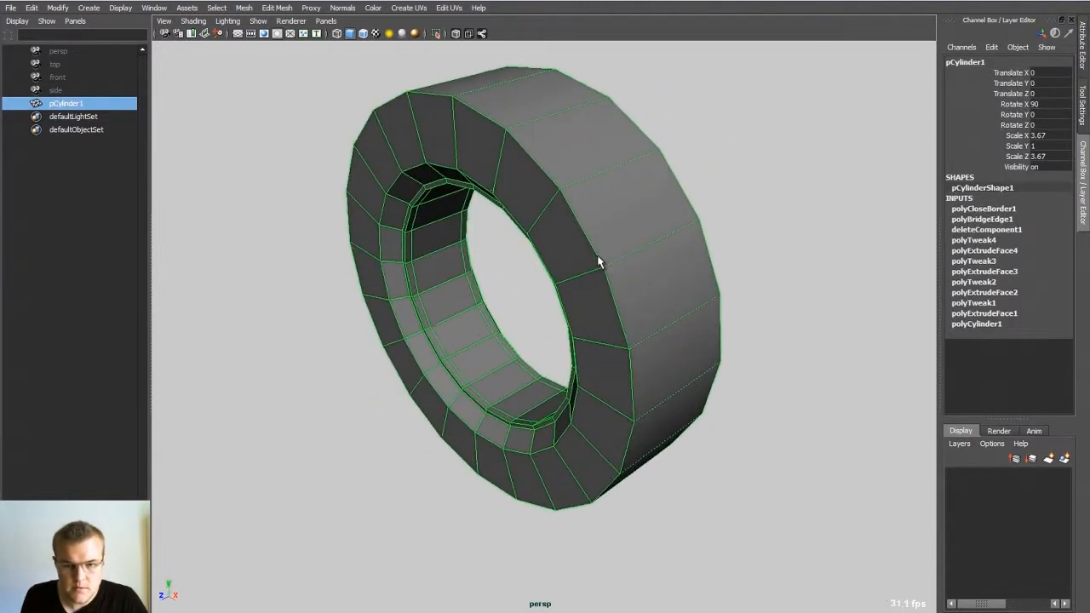
# Step: Select the outer edge loop between the wheel's sidewall and tread and bevel it
pyautogui.moveTo(574, 190); pyautogui.dragTo(574, 188, button='right')
pyautogui.doubleClick(572, 211)
pyautogui.keyDown('alt'); pyautogui.moveTo(572, 211); pyautogui.dragTo(561, 212); pyautogui.keyUp('alt')
pyautogui.keyDown('shift'); pyautogui.moveTo(559, 213); pyautogui.dragTo(607, 208, button='right'); pyautogui.keyUp('shift')
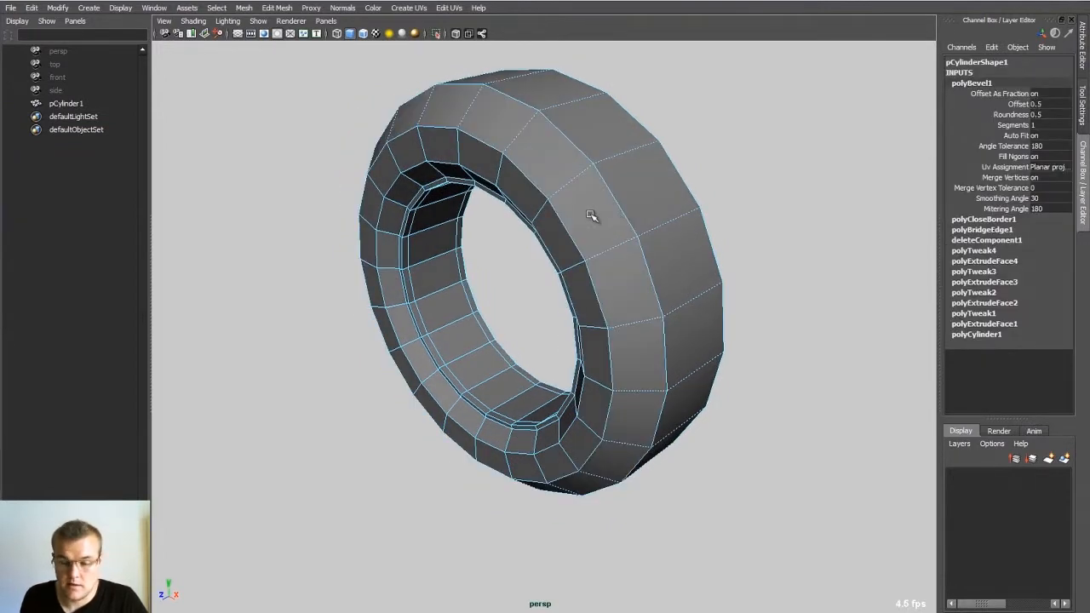
pyautogui.keyDown('alt'); pyautogui.moveTo(588, 170); pyautogui.dragTo(592, 183); pyautogui.keyUp('alt')
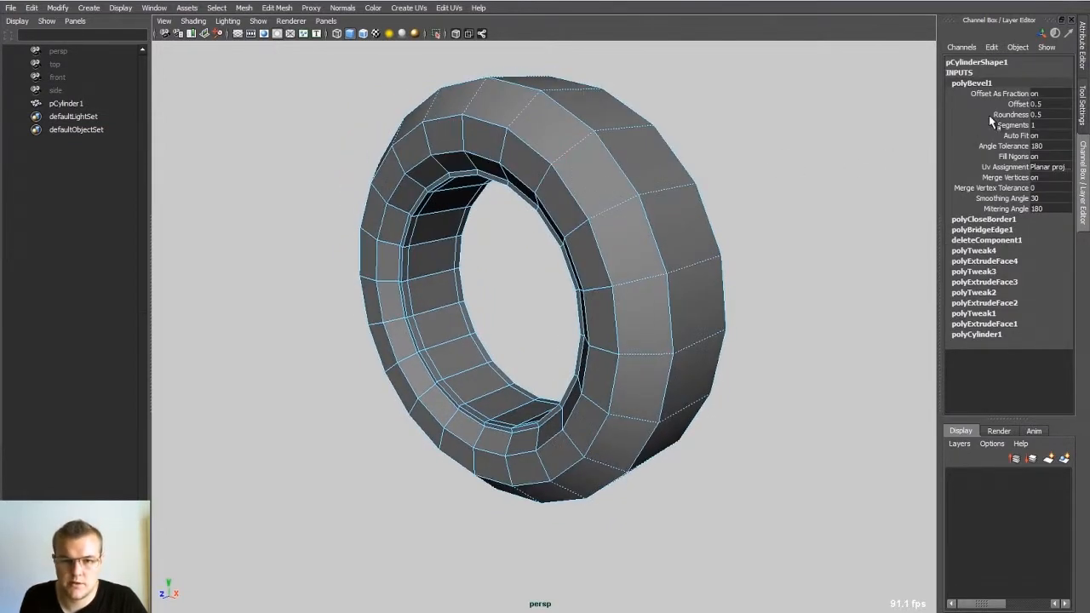
# Step: Tighten the bevel by setting its offset to 0.03 with 1 segment
pyautogui.click(991, 105)
pyautogui.moveTo(696, 159)
pyautogui.mouseDown(button='middle')
pyautogui.moveTo(656, 161)
pyautogui.moveTo(678, 164)
pyautogui.mouseUp(button='middle')
pyautogui.click(1016, 126)
pyautogui.moveTo(748, 178); pyautogui.dragTo(732, 175, button='middle')
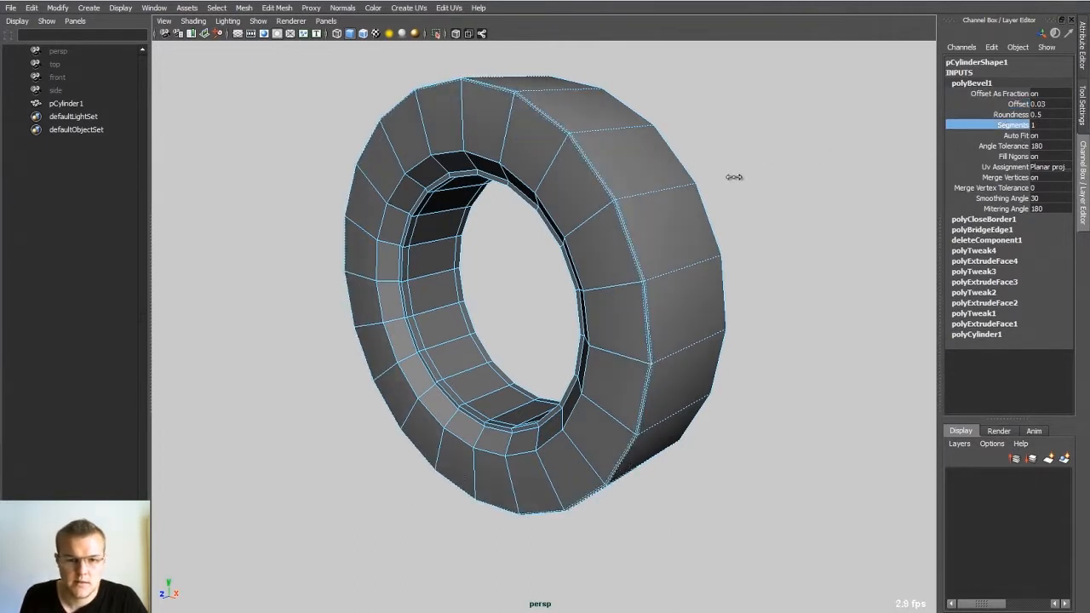
# Step: Insert three evenly spaced edge loops around the wheel's tread and select a ring of faces beside the middle loop
pyautogui.keyDown('alt'); pyautogui.moveTo(689, 195); pyautogui.dragTo(511, 283); pyautogui.keyUp('alt')
pyautogui.moveTo(606, 203); pyautogui.dragTo(532, 209, button='right')
pyautogui.click(583, 200)
pyautogui.click(497, 162)
pyautogui.keyDown('alt'); pyautogui.moveTo(588, 170); pyautogui.dragTo(514, 179); pyautogui.keyUp('alt')
pyautogui.doubleClick(505, 179)
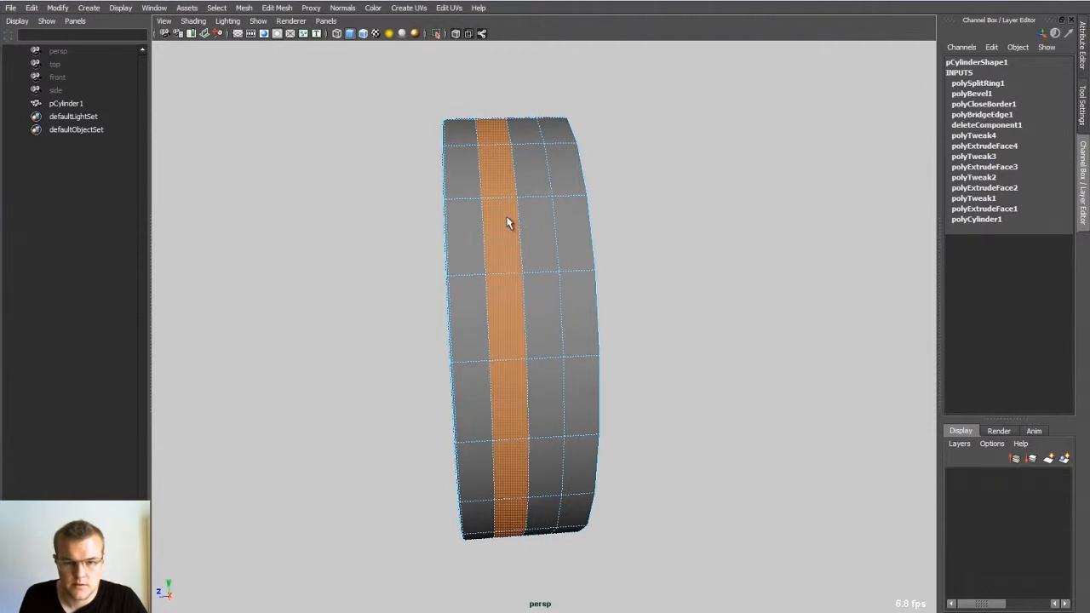
# Step: Extend the selection to both face rings in the middle of the tread and enable Soft Select for scaling
pyautogui.keyDown('shift'); pyautogui.doubleClick(537, 220); pyautogui.keyUp('shift')
pyautogui.press('r')
pyautogui.moveTo(449, 329)
pyautogui.keyDown('ctrl'); pyautogui.mouseDown()
pyautogui.moveTo(570, 259)
pyautogui.moveTo(351, 276)
pyautogui.mouseUp(); pyautogui.keyUp('ctrl')
pyautogui.press('b')
pyautogui.moveTo(542, 250); pyautogui.dragTo(273, 280)
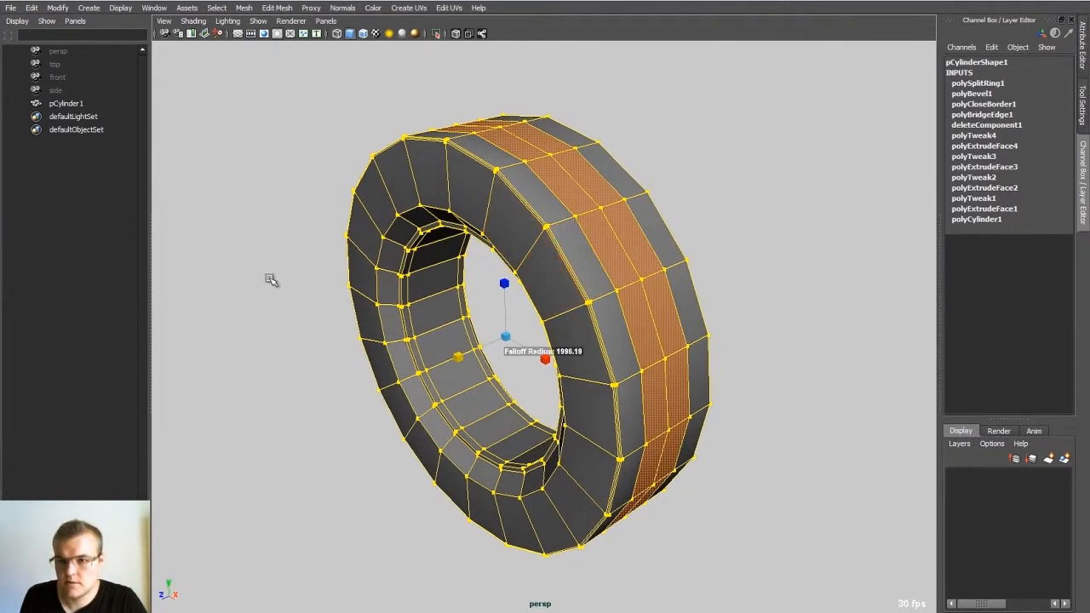
# Step: Reduce the Soft Select falloff radius to 0.90 in the Scale tool's settings
pyautogui.click(1083, 107)
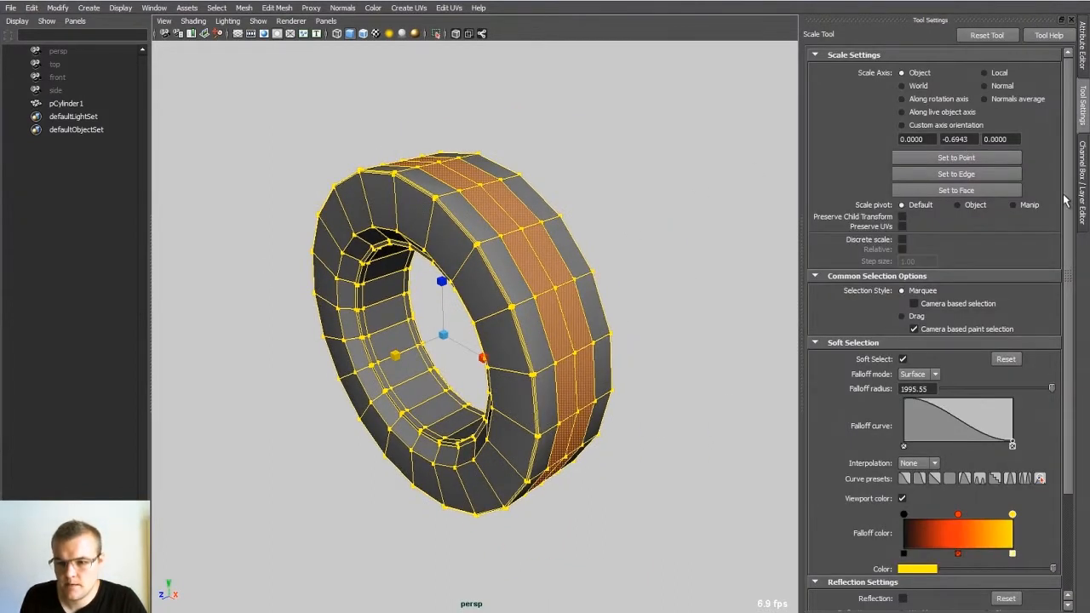
pyautogui.scroll(-2, 1068, 202)
pyautogui.click(980, 332)
pyautogui.moveTo(980, 331); pyautogui.dragTo(954, 331)
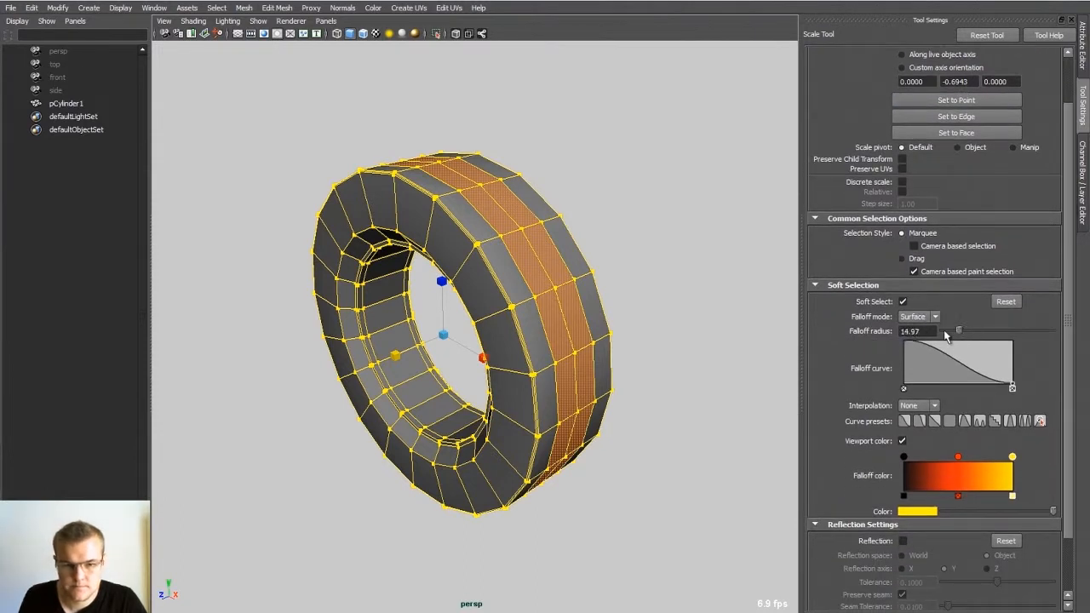
pyautogui.press('b')
pyautogui.moveTo(513, 240); pyautogui.dragTo(236, 265)
pyautogui.moveTo(462, 244); pyautogui.dragTo(258, 290)
# Step: Scale the softly selected middle tread faces to round off the tread and return to object mode
pyautogui.moveTo(397, 357)
pyautogui.keyDown('ctrl'); pyautogui.mouseDown()
pyautogui.moveTo(382, 366)
pyautogui.moveTo(394, 366)
pyautogui.mouseUp(); pyautogui.keyUp('ctrl')
pyautogui.press('q')
pyautogui.click(596, 199)
pyautogui.keyDown('alt'); pyautogui.moveTo(596, 199); pyautogui.dragTo(529, 205); pyautogui.keyUp('alt')
pyautogui.click(537, 206)
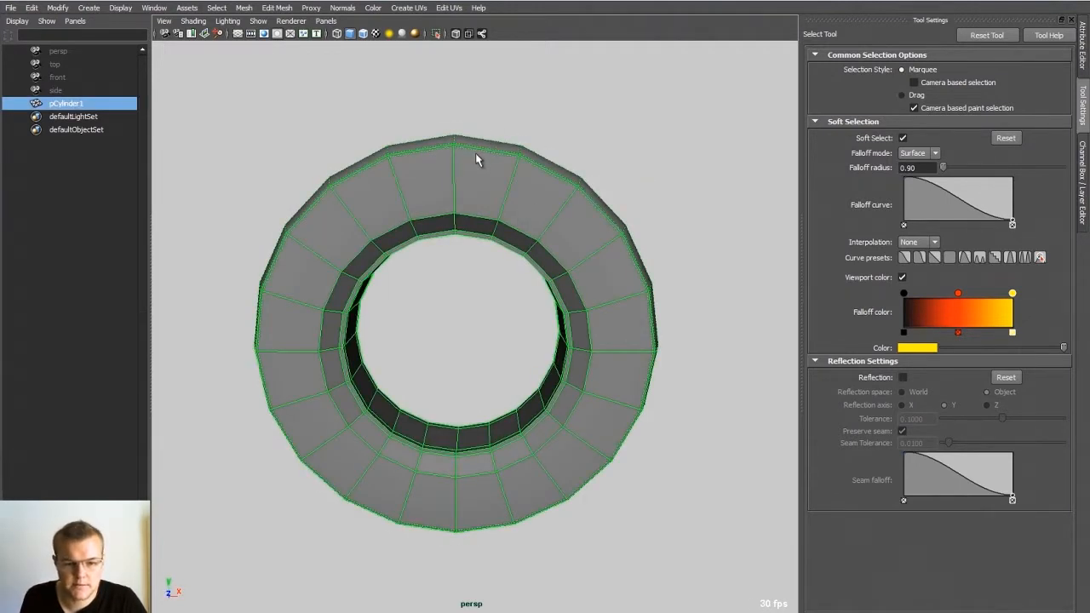
# Step: Bring back the Channel Box and deselect the wheel
pyautogui.moveTo(467, 165)
pyautogui.keyDown('alt'); pyautogui.mouseDown()
pyautogui.moveTo(455, 163)
pyautogui.moveTo(488, 170)
pyautogui.mouseUp(); pyautogui.keyUp('alt')
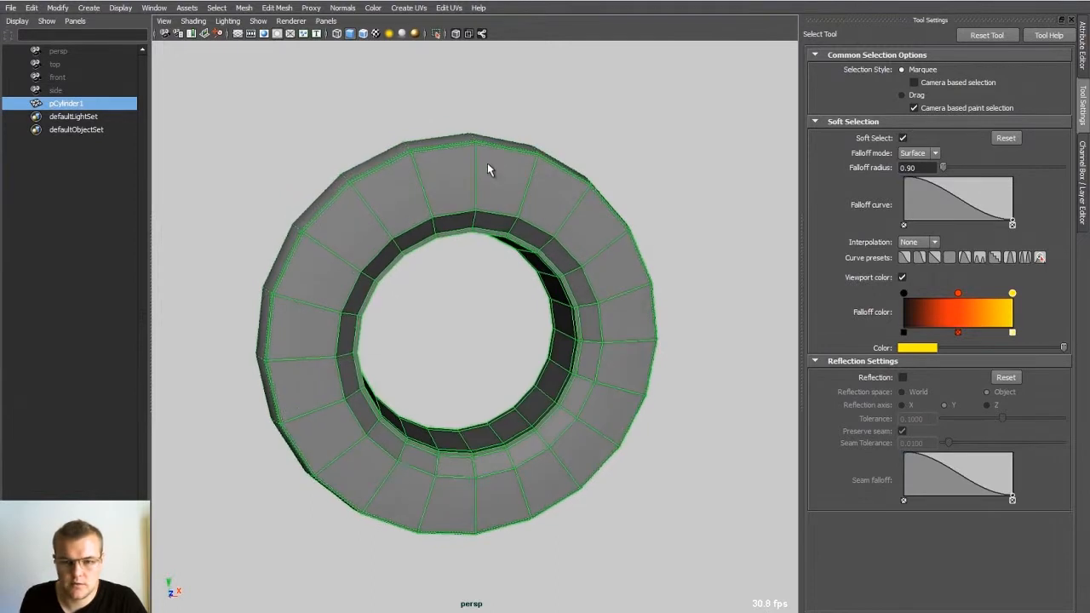
pyautogui.click(1082, 179)
pyautogui.keyDown('alt'); pyautogui.moveTo(584, 176); pyautogui.dragTo(523, 208); pyautogui.keyUp('alt')
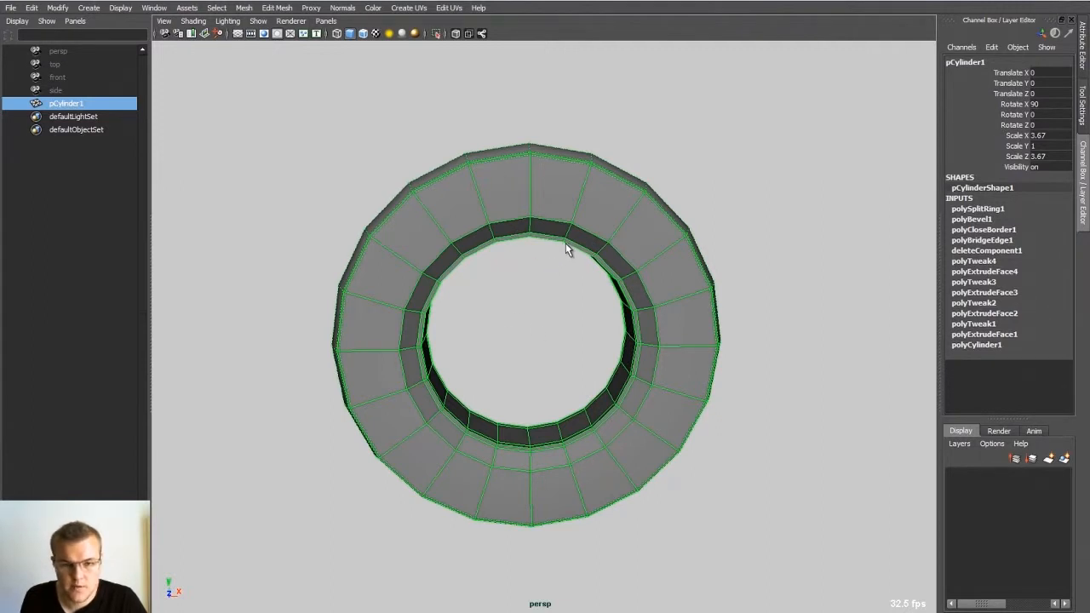
pyautogui.moveTo(567, 246); pyautogui.dragTo(528, 265, button='right')
pyautogui.keyDown('alt'); pyautogui.moveTo(527, 266); pyautogui.dragTo(637, 224); pyautogui.keyUp('alt')
pyautogui.click(684, 190)
pyautogui.keyDown('alt'); pyautogui.moveTo(685, 190); pyautogui.dragTo(548, 298); pyautogui.keyUp('alt')
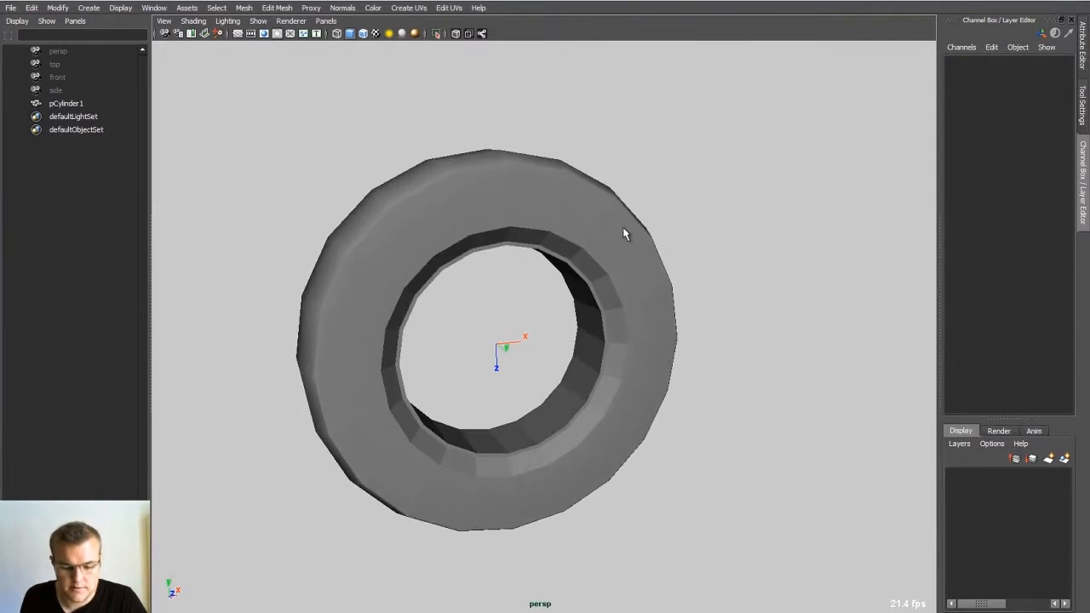
# Step: Create a polygon cylinder at the centre of the wheel opening
pyautogui.rightClick(686, 246)
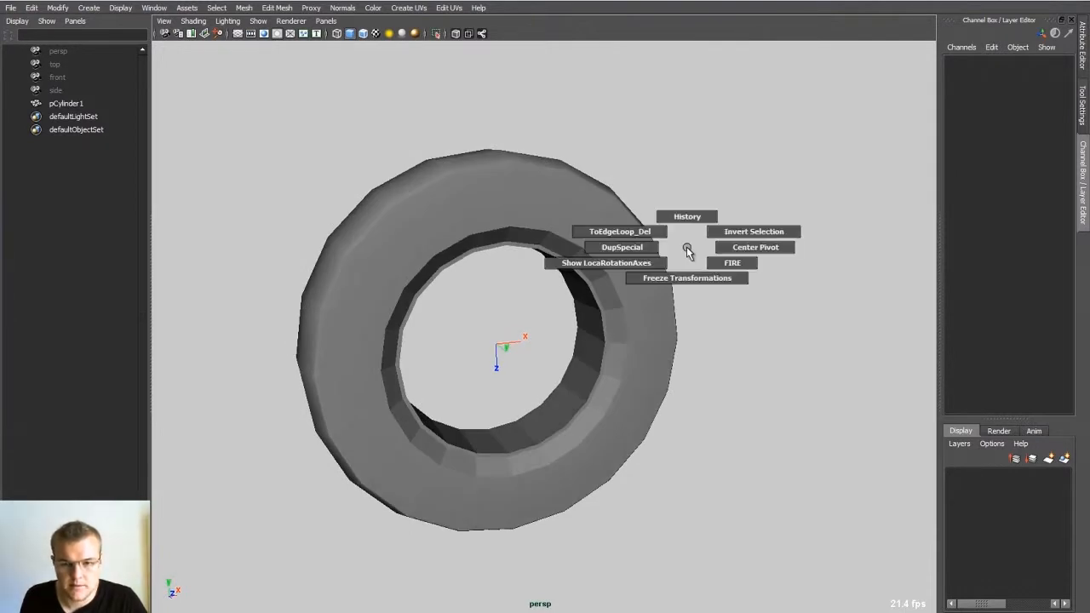
pyautogui.keyDown('shift'); pyautogui.moveTo(687, 247); pyautogui.dragTo(622, 245, button='right'); pyautogui.keyUp('shift')
pyautogui.keyDown('alt'); pyautogui.moveTo(562, 293); pyautogui.dragTo(552, 300); pyautogui.keyUp('alt')
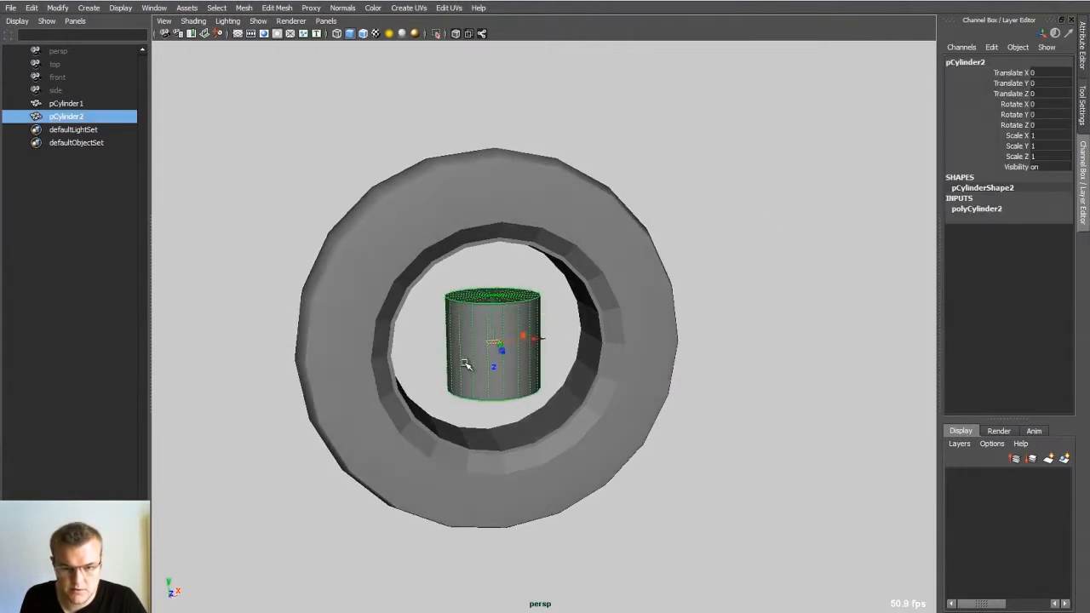
pyautogui.keyDown('alt'); pyautogui.moveTo(494, 344); pyautogui.dragTo(528, 333); pyautogui.keyUp('alt')
pyautogui.keyDown('alt'); pyautogui.moveTo(528, 334); pyautogui.dragTo(555, 339, button='right'); pyautogui.keyUp('alt')
pyautogui.moveTo(555, 339)
pyautogui.keyDown('alt'); pyautogui.mouseDown()
pyautogui.moveTo(536, 357)
pyautogui.moveTo(536, 340)
pyautogui.mouseUp(); pyautogui.keyUp('alt')
pyautogui.keyDown('alt'); pyautogui.moveTo(536, 340); pyautogui.dragTo(548, 264, button='right'); pyautogui.keyUp('alt')
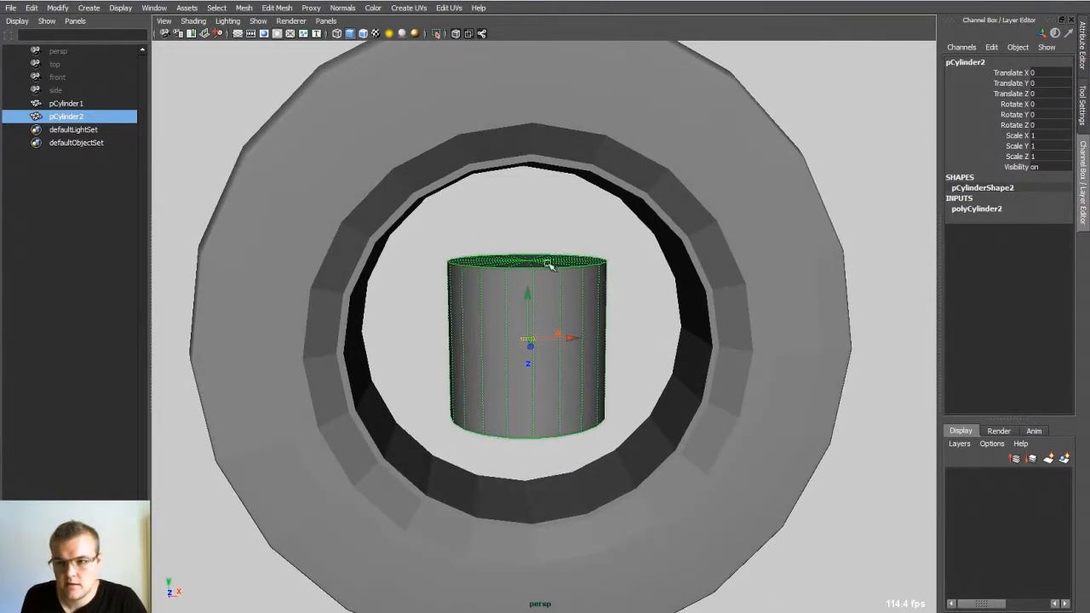
# Step: Set the new cylinder's Subdivisions Axis to 5
pyautogui.click(980, 209)
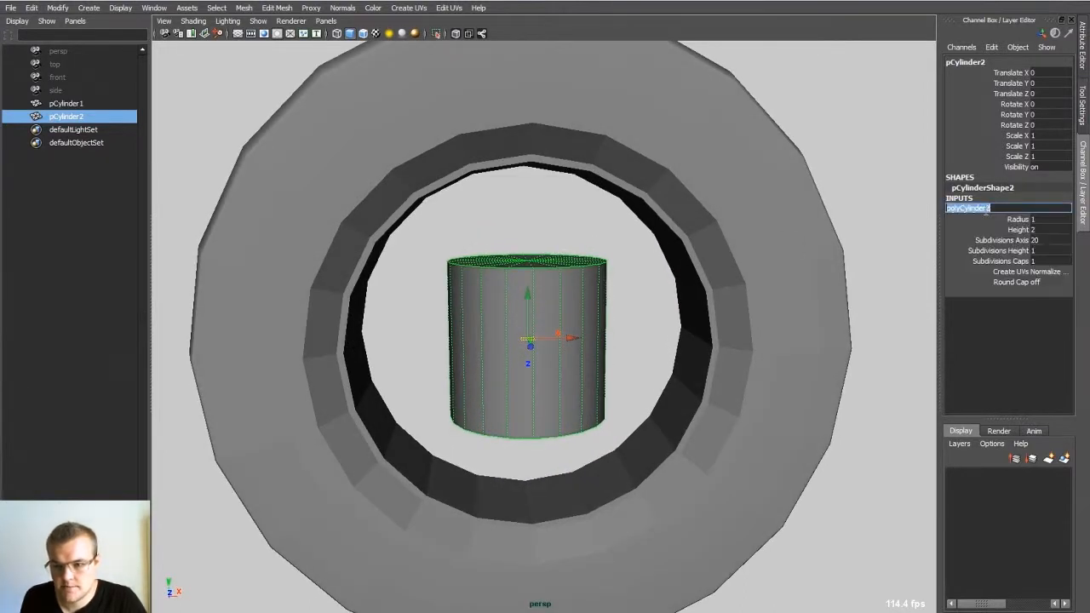
pyautogui.click(1004, 241)
pyautogui.moveTo(622, 226); pyautogui.dragTo(543, 273, button='middle')
pyautogui.moveTo(541, 275)
pyautogui.keyDown('alt'); pyautogui.mouseDown()
pyautogui.moveTo(545, 310)
pyautogui.moveTo(558, 281)
pyautogui.mouseUp(); pyautogui.keyUp('alt')
# Step: Rotate the five-sided cylinder about 19.6 degrees around its Y axis
pyautogui.press('e')
pyautogui.moveTo(561, 372)
pyautogui.mouseDown()
pyautogui.moveTo(577, 372)
pyautogui.moveTo(555, 319)
pyautogui.mouseUp()
pyautogui.press('w')
pyautogui.moveTo(552, 299); pyautogui.dragTo(444, 279, button='right')
pyautogui.moveTo(503, 298); pyautogui.dragTo(565, 273, button='right')
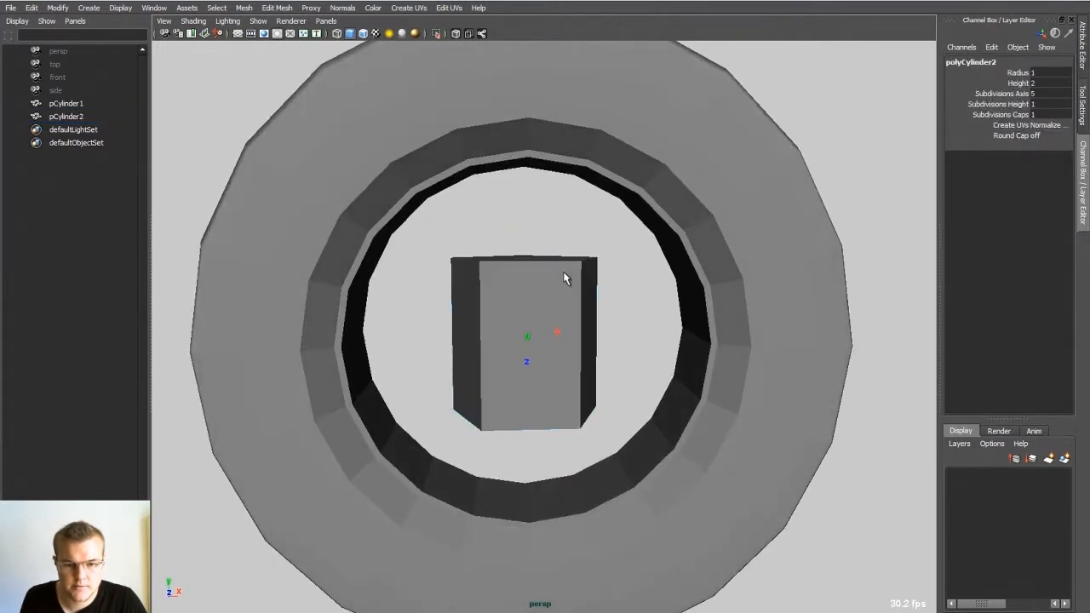
# Step: Raise the cylinder about 1.04 units in Y and thin it to about 0.175 in X and Z to form a spoke
pyautogui.click(549, 261)
pyautogui.keyDown('ctrl'); pyautogui.moveTo(526, 282); pyautogui.dragTo(527, 219); pyautogui.keyUp('ctrl')
pyautogui.press('w')
pyautogui.press('r')
pyautogui.keyDown('alt'); pyautogui.moveTo(528, 263); pyautogui.dragTo(542, 231); pyautogui.keyUp('alt')
pyautogui.moveTo(525, 288); pyautogui.dragTo(480, 286, button='right')
pyautogui.moveTo(480, 286); pyautogui.dragTo(566, 351)
# Step: Move the spoke's end vertices so it reaches from the wheel's centre to the inner rim
pyautogui.keyDown('alt'); pyautogui.moveTo(566, 351); pyautogui.dragTo(547, 348); pyautogui.keyUp('alt')
pyautogui.press('w')
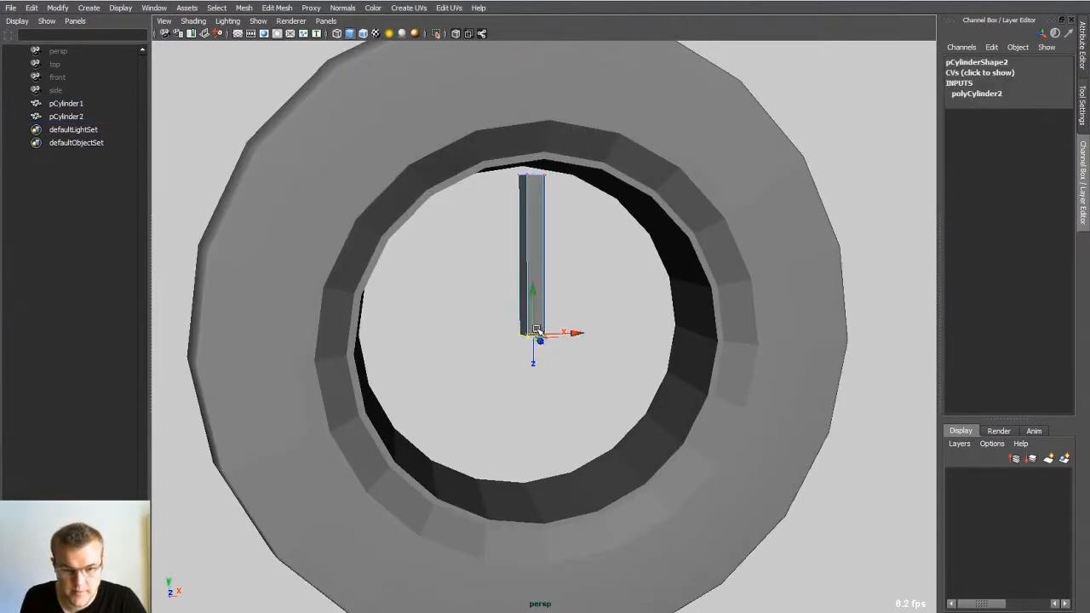
pyautogui.moveTo(530, 294); pyautogui.dragTo(536, 363)
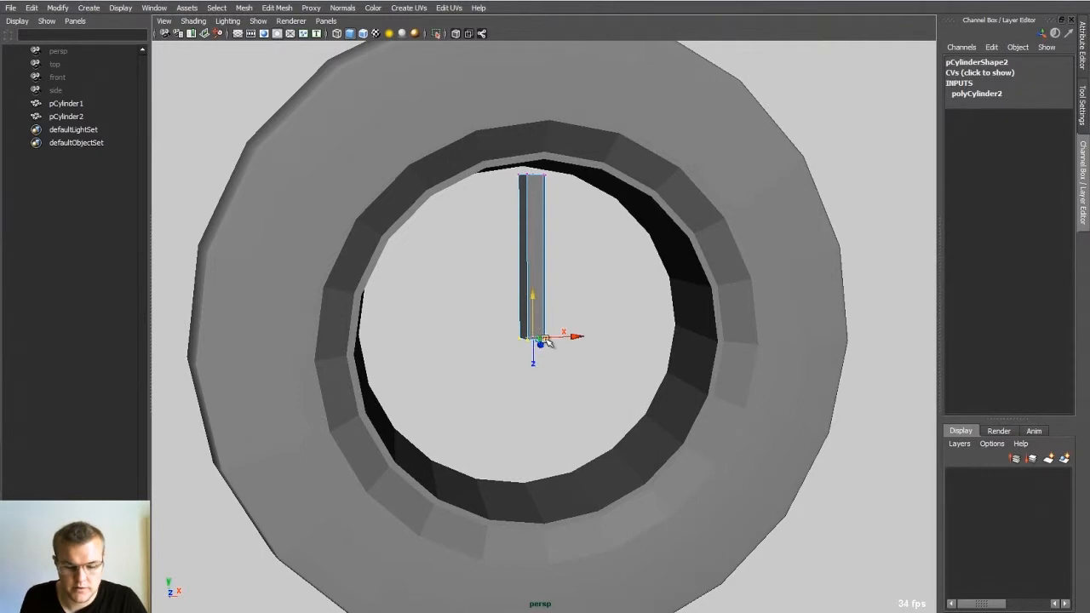
pyautogui.keyDown('alt'); pyautogui.moveTo(564, 223); pyautogui.dragTo(565, 229); pyautogui.keyUp('alt')
pyautogui.press('q')
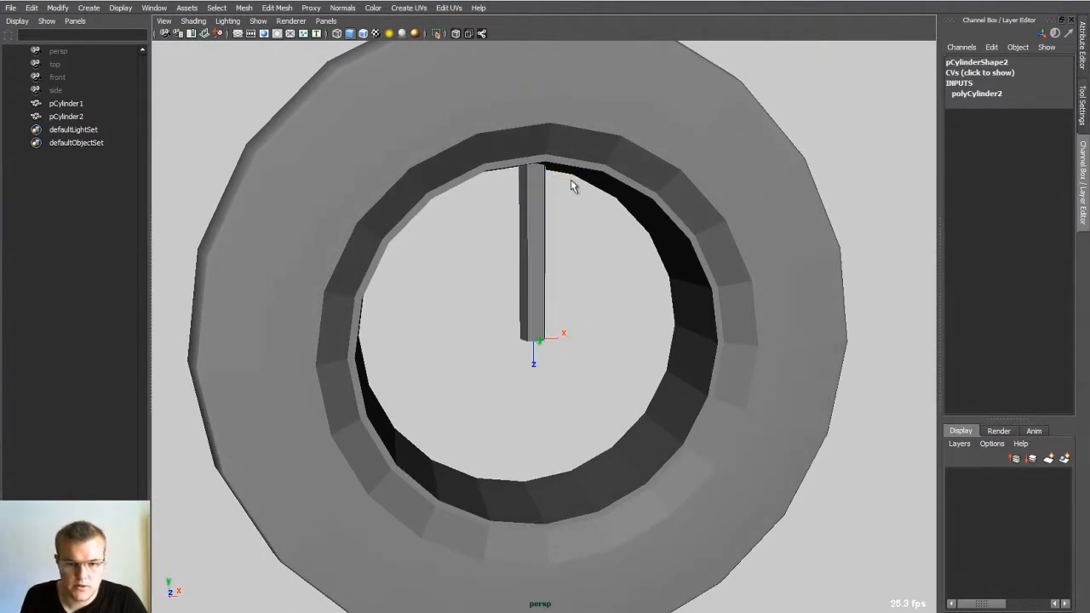
# Step: Return to object mode and move the spoke's pivot to its lower end at the wheel's centre
pyautogui.press('F8')
pyautogui.moveTo(560, 228)
pyautogui.keyDown('alt'); pyautogui.mouseDown()
pyautogui.moveTo(498, 223)
pyautogui.moveTo(564, 247)
pyautogui.mouseUp(); pyautogui.keyUp('alt')
pyautogui.scroll(-2, 498, 223)
pyautogui.press('e')
pyautogui.keyDown('alt'); pyautogui.moveTo(521, 309); pyautogui.dragTo(513, 297); pyautogui.keyUp('alt')
pyautogui.scroll(4, 609, 348)
pyautogui.press('w')
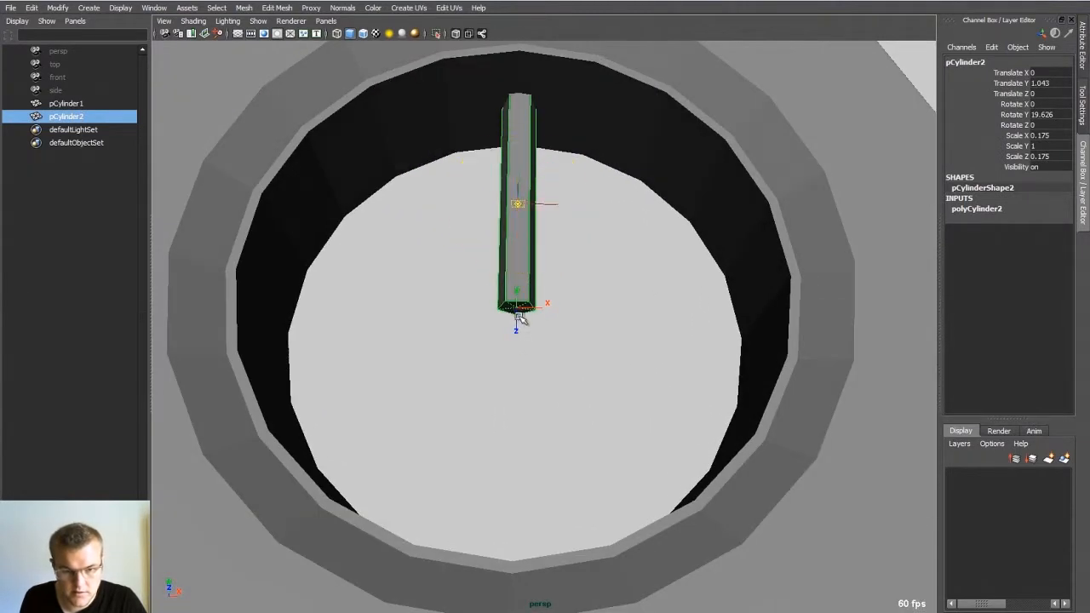
pyautogui.press('e')
pyautogui.scroll(-5, 452, 318)
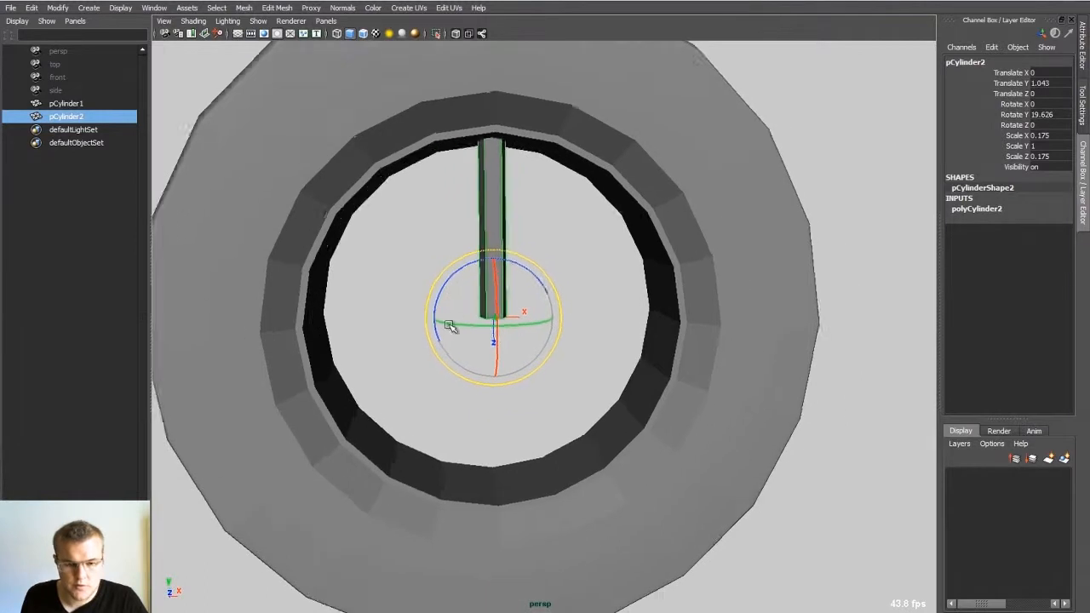
# Step: Freeze the spoke's transformations
pyautogui.click(523, 258)
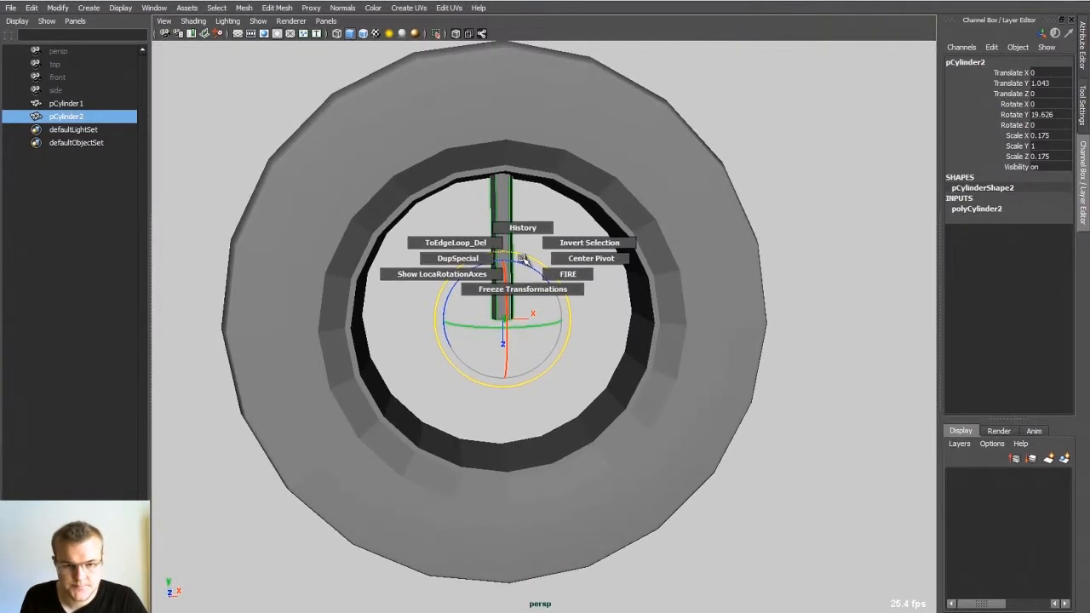
pyautogui.click(523, 289)
pyautogui.scroll(-2, 512, 262)
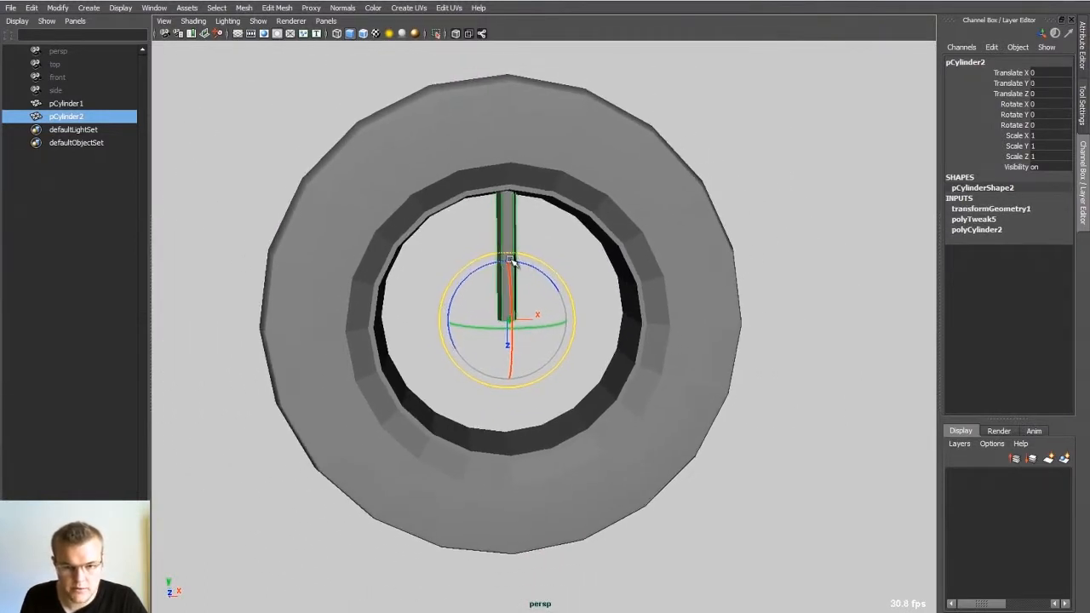
pyautogui.scroll(3, 528, 256)
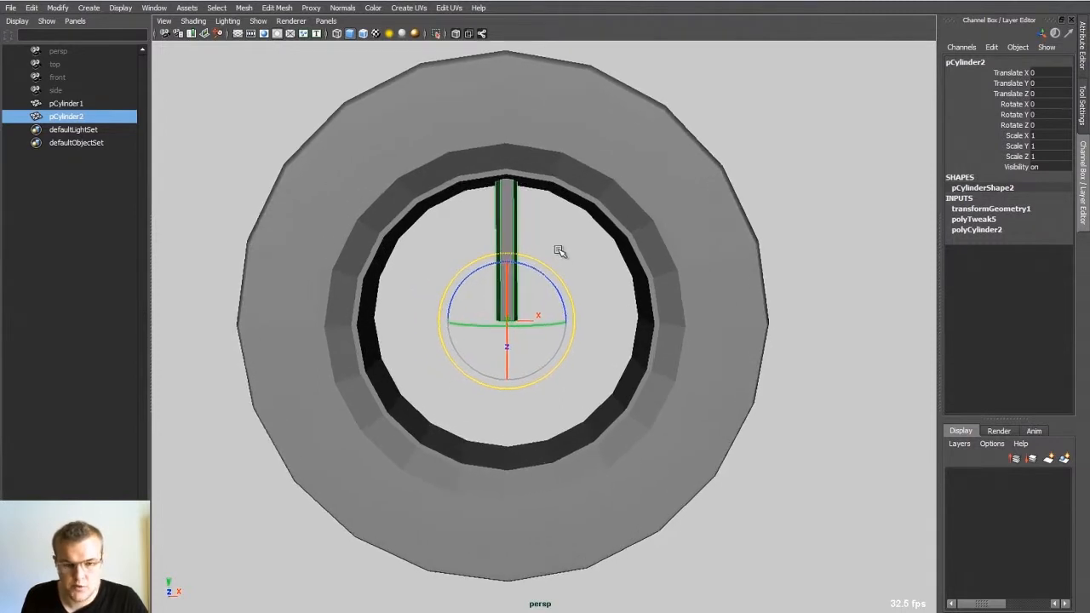
# Step: Duplicate the spoke rotated about 57 degrees in Z and repeat the duplication with transform around the full wheel
pyautogui.hotkey('ctrl', 'd')
pyautogui.moveTo(552, 283); pyautogui.dragTo(492, 243)
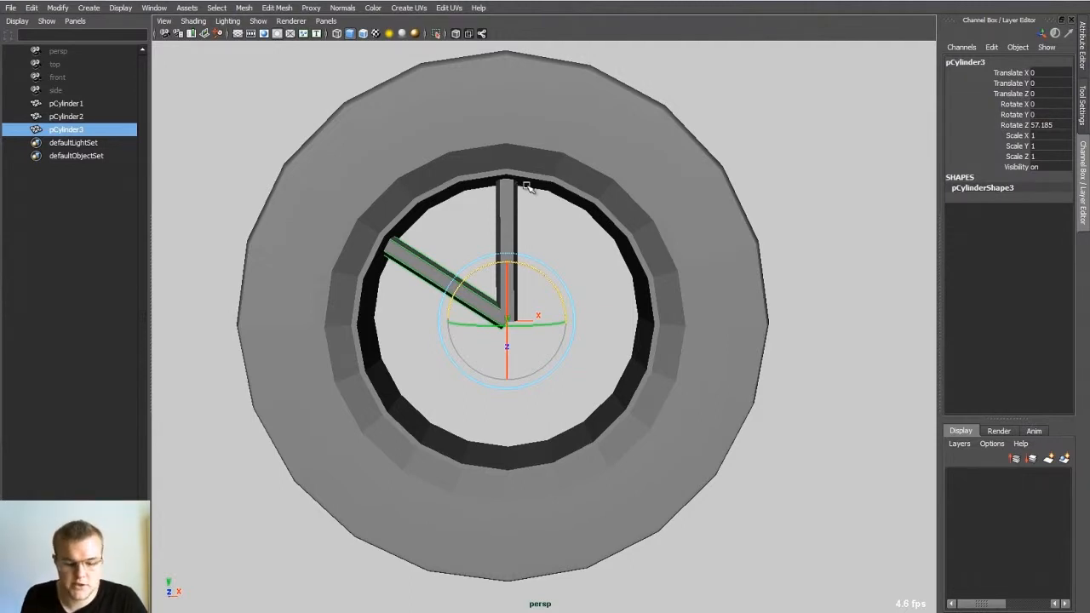
pyautogui.hotkey('shift', 'd')
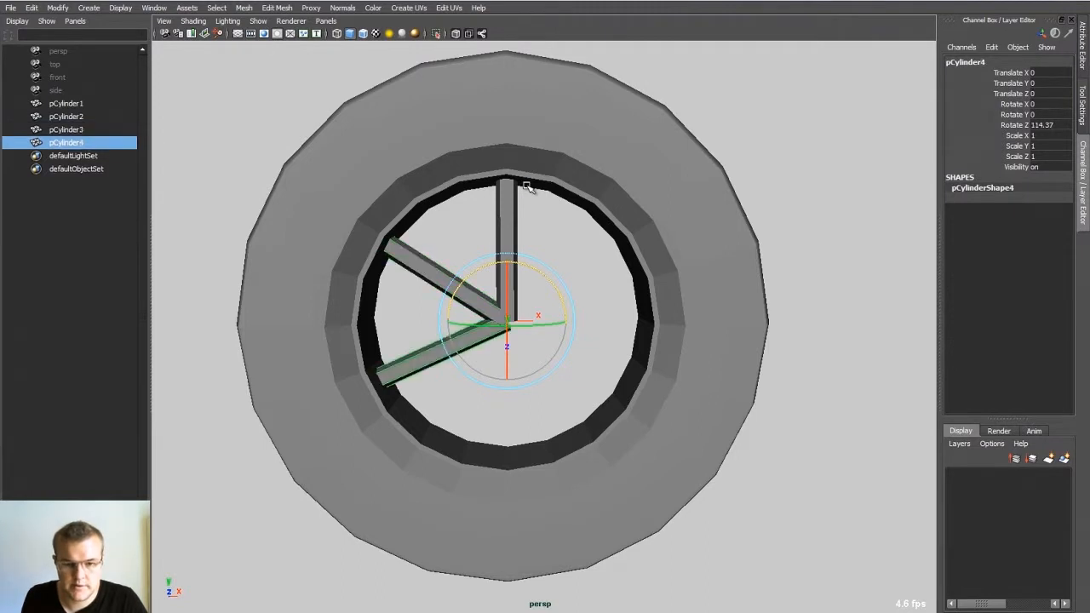
pyautogui.hotkey('shift', 'd')
pyautogui.hotkey('shift', 'd')
pyautogui.hotkey('shift', 'd')
pyautogui.hotkey('shift', 'd')
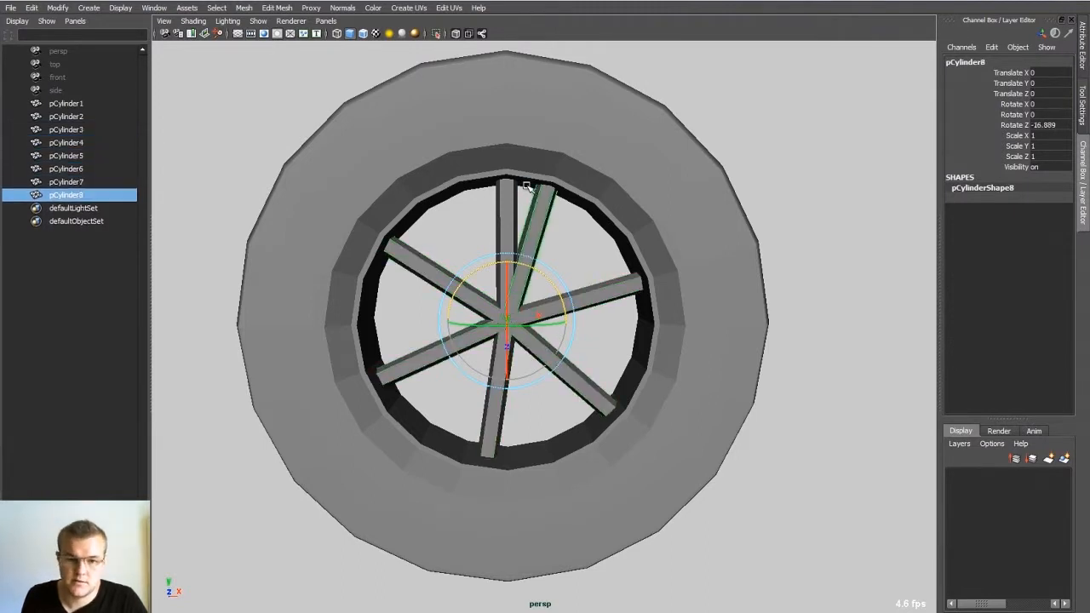
# Step: Select all the spokes inside the wheel and delete them
pyautogui.keyDown('alt'); pyautogui.moveTo(548, 277); pyautogui.dragTo(547, 272); pyautogui.keyUp('alt')
pyautogui.click(513, 249)
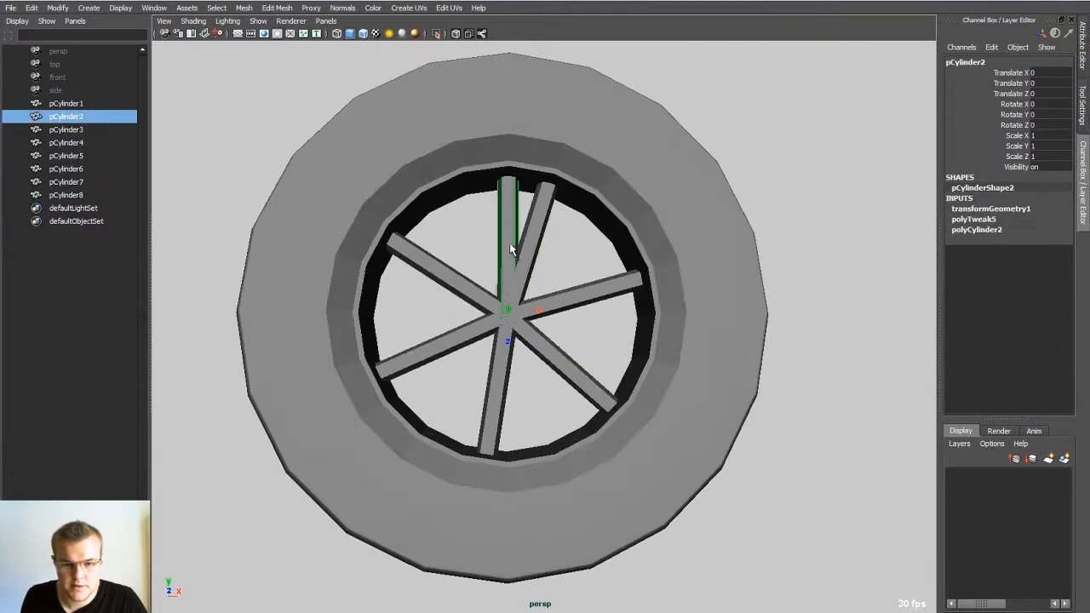
pyautogui.moveTo(559, 338); pyautogui.dragTo(579, 304)
pyautogui.click(588, 254)
pyautogui.keyDown('alt'); pyautogui.moveTo(610, 267); pyautogui.dragTo(474, 343); pyautogui.keyUp('alt')
pyautogui.press('Delete')
pyautogui.keyDown('alt'); pyautogui.moveTo(567, 282); pyautogui.dragTo(571, 258); pyautogui.keyUp('alt')
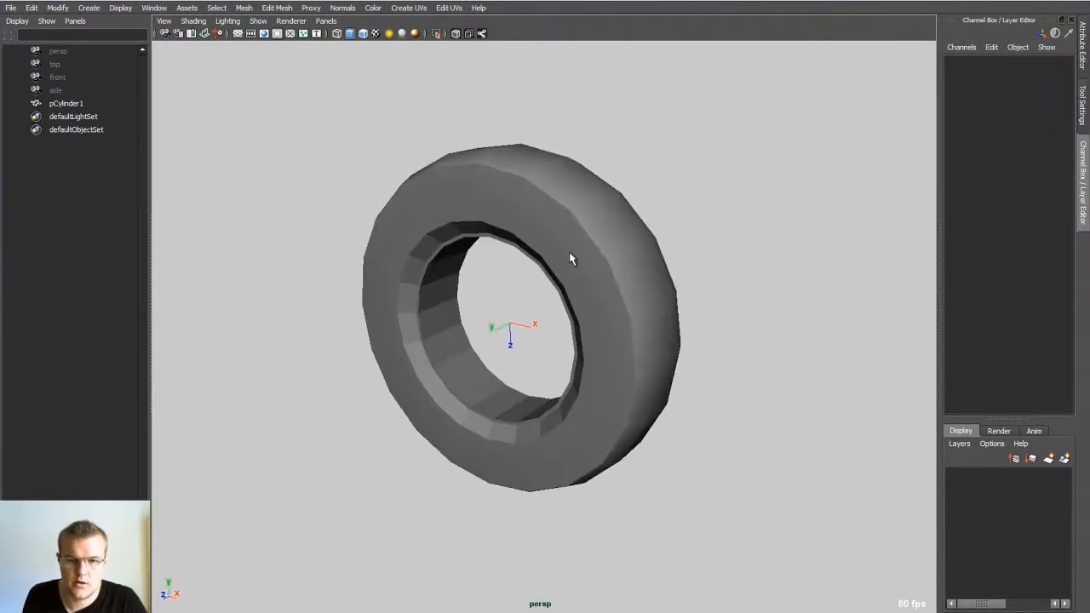
# Step: Select the ring of radial edges on the wheel's sidewall and connect them with a new edge loop
pyautogui.click(538, 267)
pyautogui.scroll(3, 538, 267)
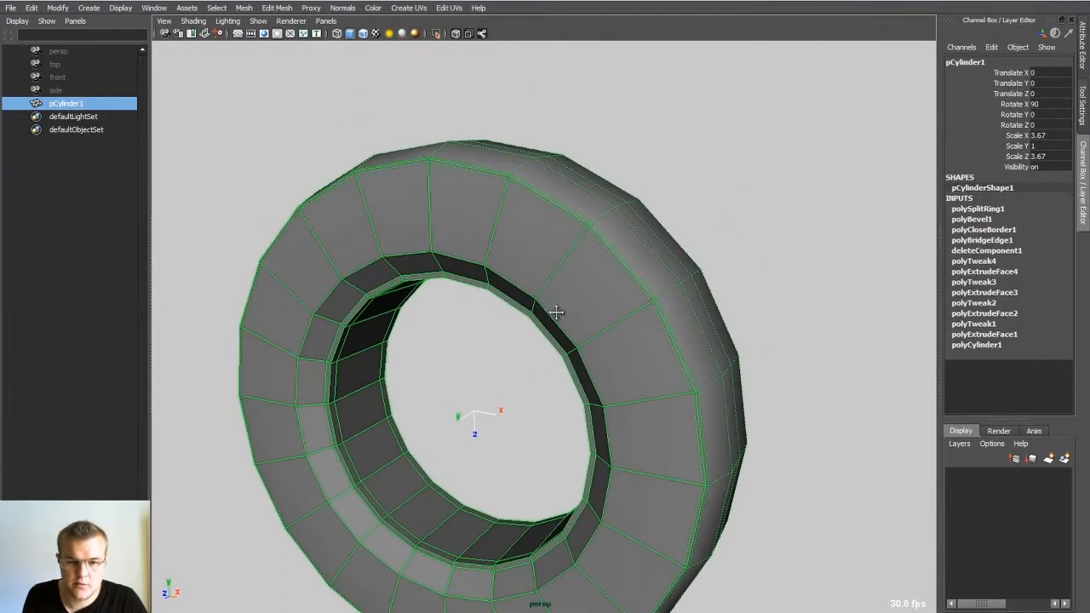
pyautogui.keyDown('alt'); pyautogui.moveTo(557, 313); pyautogui.dragTo(570, 223, button='middle'); pyautogui.keyUp('alt')
pyautogui.moveTo(573, 219); pyautogui.dragTo(570, 215, button='right')
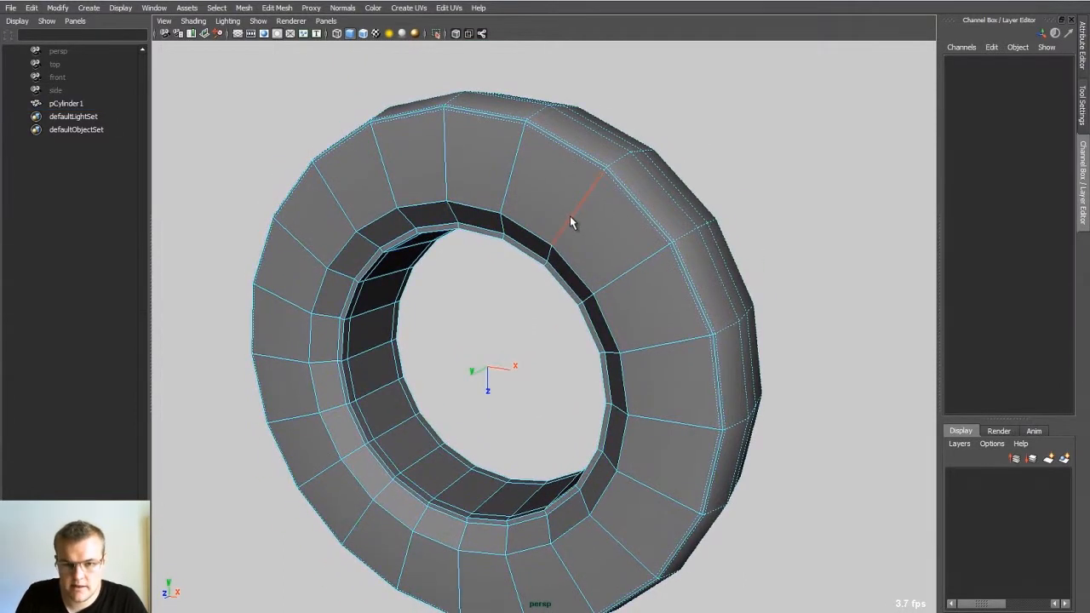
pyautogui.tripleClick(591, 220)
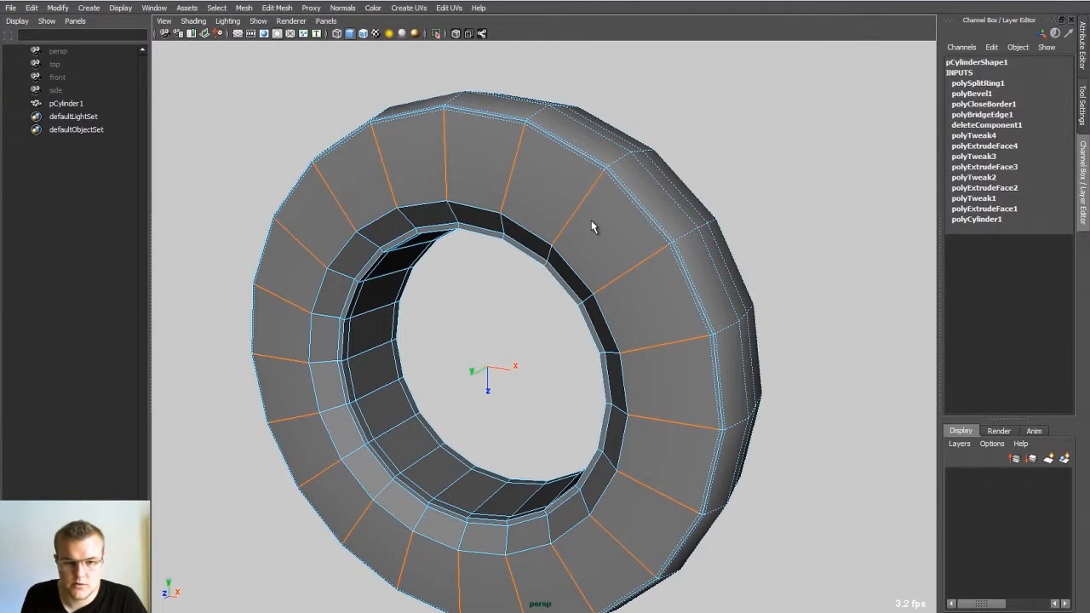
pyautogui.keyDown('shift'); pyautogui.moveTo(593, 207); pyautogui.dragTo(569, 345, button='right'); pyautogui.keyUp('shift')
pyautogui.keyDown('alt'); pyautogui.moveTo(581, 307); pyautogui.dragTo(547, 229); pyautogui.keyUp('alt')
# Step: Bevel the new sidewall edge loop with an offset of 0.17
pyautogui.doubleClick(584, 212)
pyautogui.keyDown('shift'); pyautogui.moveTo(499, 230); pyautogui.dragTo(593, 228, button='right'); pyautogui.keyUp('shift')
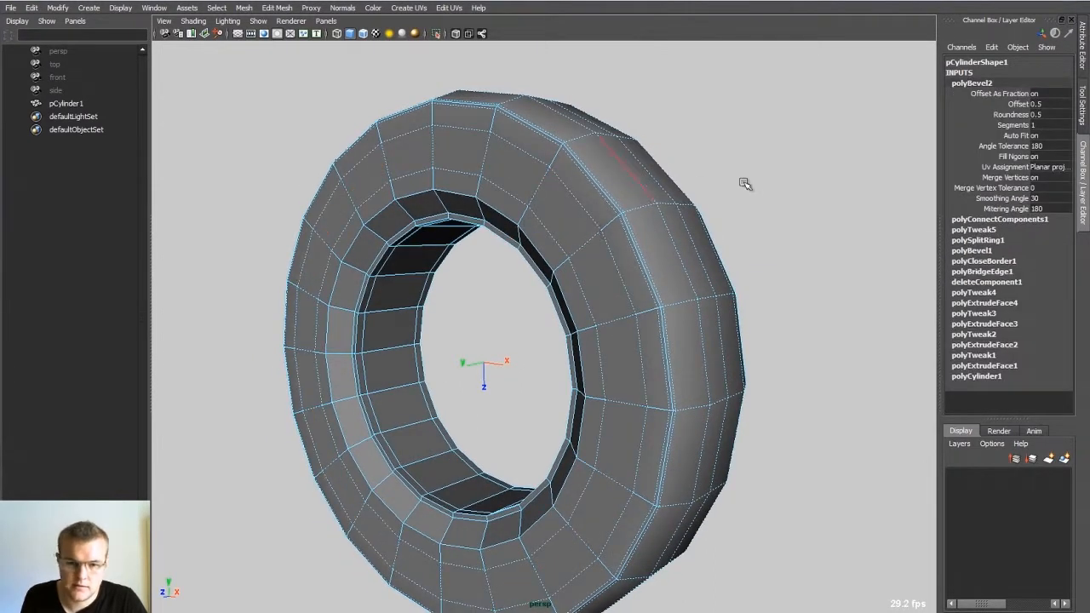
pyautogui.click(1023, 104)
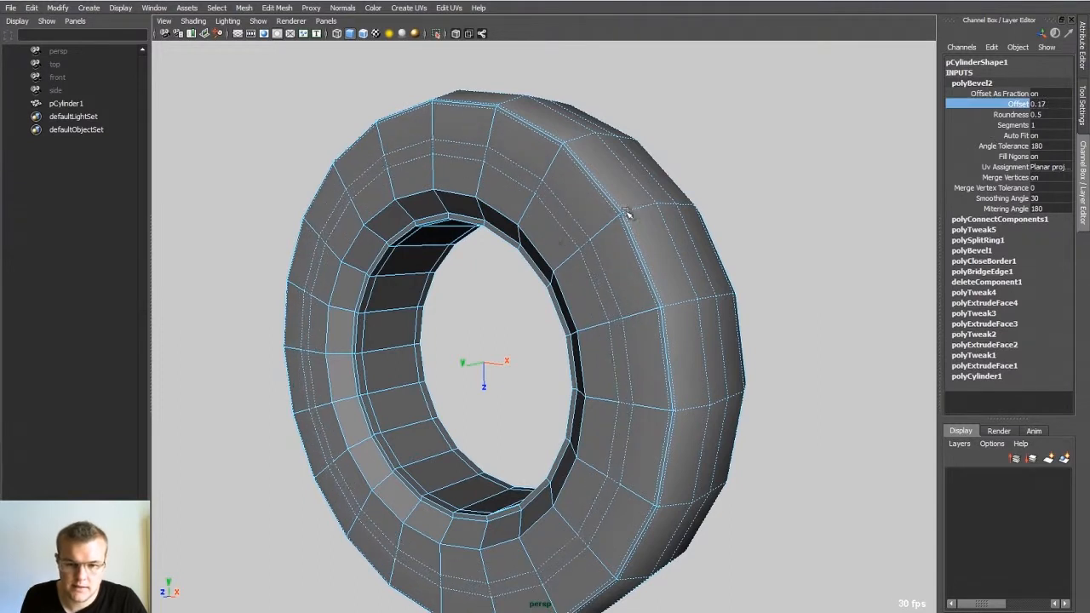
# Step: Select the narrow ring of faces created by the sidewall bevel and apply Extrude to it
pyautogui.moveTo(627, 214); pyautogui.dragTo(564, 223, button='middle')
pyautogui.click(588, 240)
pyautogui.keyDown('shift'); pyautogui.doubleClick(601, 264); pyautogui.keyUp('shift')
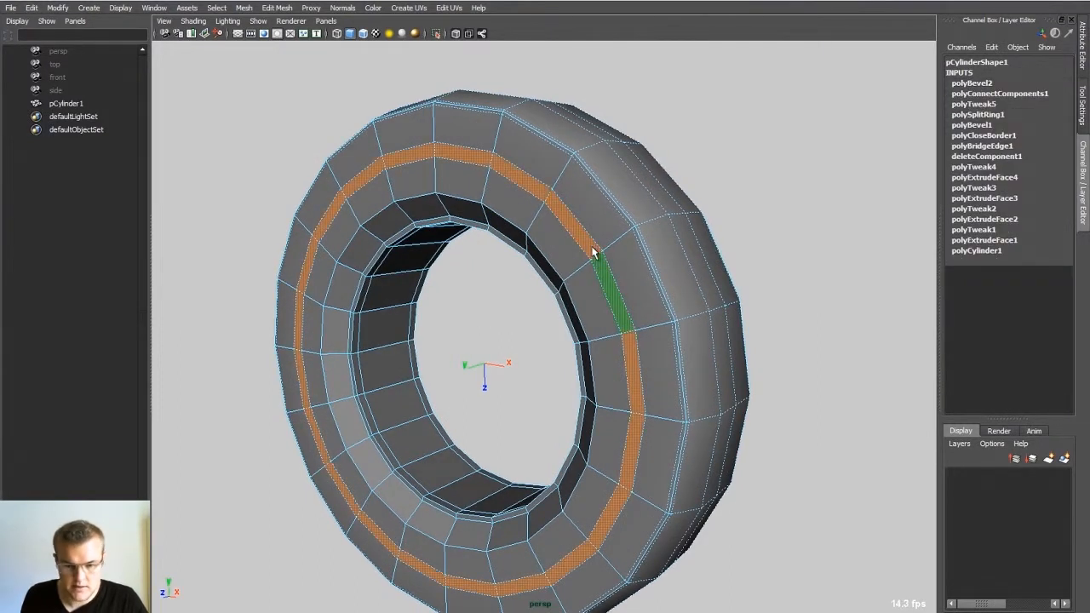
pyautogui.keyDown('shift'); pyautogui.moveTo(595, 252); pyautogui.dragTo(594, 305, button='right'); pyautogui.keyUp('shift')
pyautogui.keyDown('alt'); pyautogui.moveTo(516, 294); pyautogui.dragTo(508, 267); pyautogui.keyUp('alt')
pyautogui.keyDown('alt'); pyautogui.moveTo(536, 324); pyautogui.dragTo(568, 277, button='middle'); pyautogui.keyUp('alt')
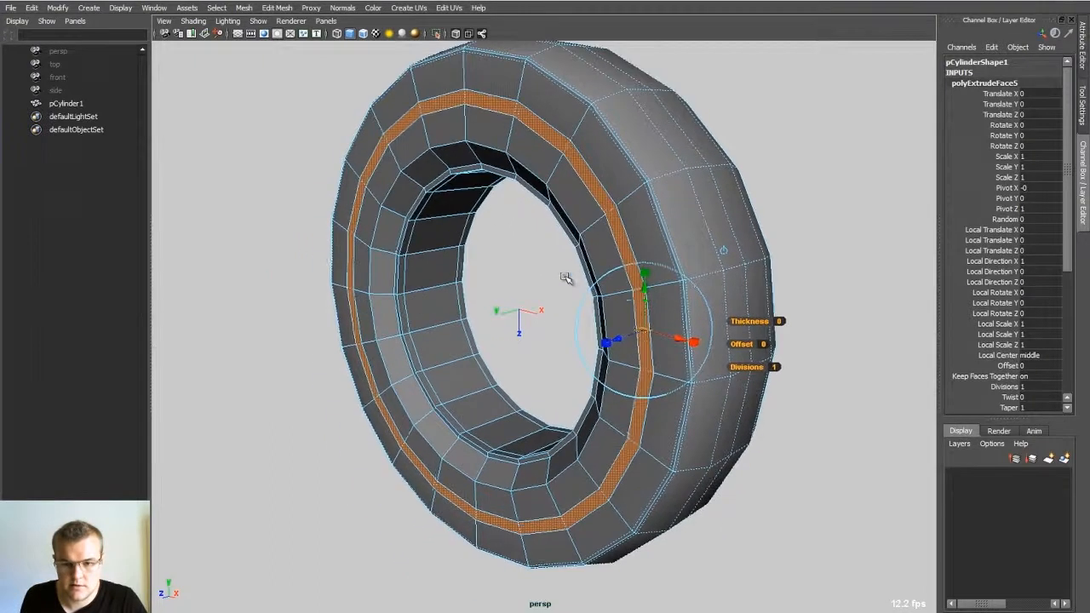
# Step: Push the extruded ring about 0.3 units into the sidewall to form a groove and return to object mode
pyautogui.keyDown('alt'); pyautogui.moveTo(567, 278); pyautogui.dragTo(636, 317, button='right'); pyautogui.keyUp('alt')
pyautogui.moveTo(638, 340); pyautogui.dragTo(660, 348)
pyautogui.keyDown('alt'); pyautogui.moveTo(660, 348); pyautogui.dragTo(696, 334); pyautogui.keyUp('alt')
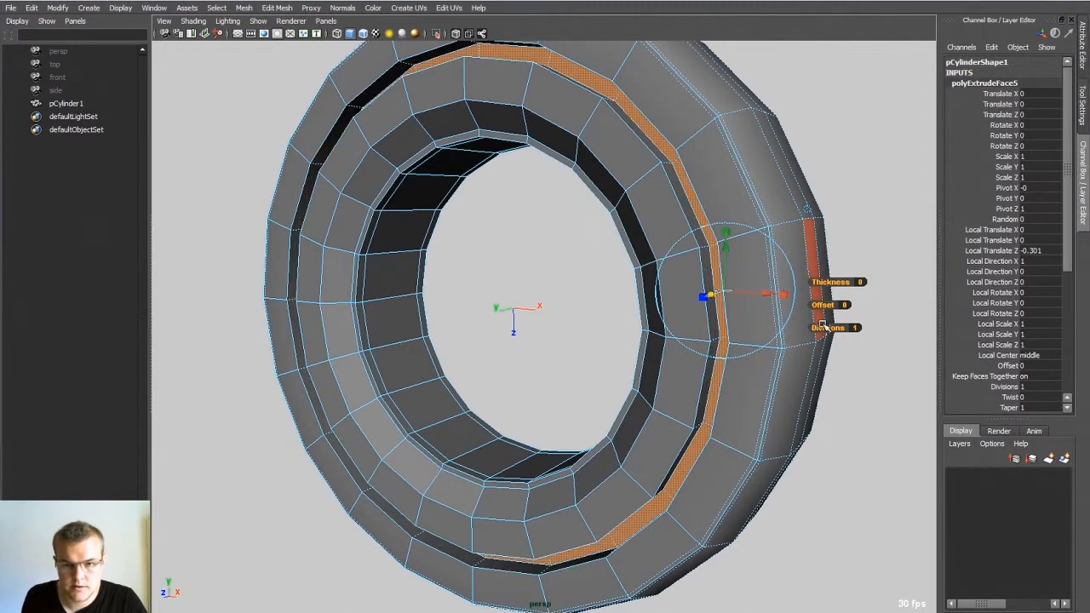
pyautogui.moveTo(822, 307)
pyautogui.mouseDown()
pyautogui.moveTo(853, 309)
pyautogui.moveTo(828, 313)
pyautogui.mouseUp()
pyautogui.keyDown('alt'); pyautogui.moveTo(734, 291); pyautogui.dragTo(792, 337); pyautogui.keyUp('alt')
pyautogui.press('q')
pyautogui.press('F8')
pyautogui.click(860, 159)
# Step: Examine the grooved wheel from its tread, sidewall and front
pyautogui.keyDown('alt'); pyautogui.moveTo(858, 159); pyautogui.dragTo(707, 162, button='right'); pyautogui.keyUp('alt')
pyautogui.keyDown('alt'); pyautogui.moveTo(708, 162); pyautogui.dragTo(785, 157); pyautogui.keyUp('alt')
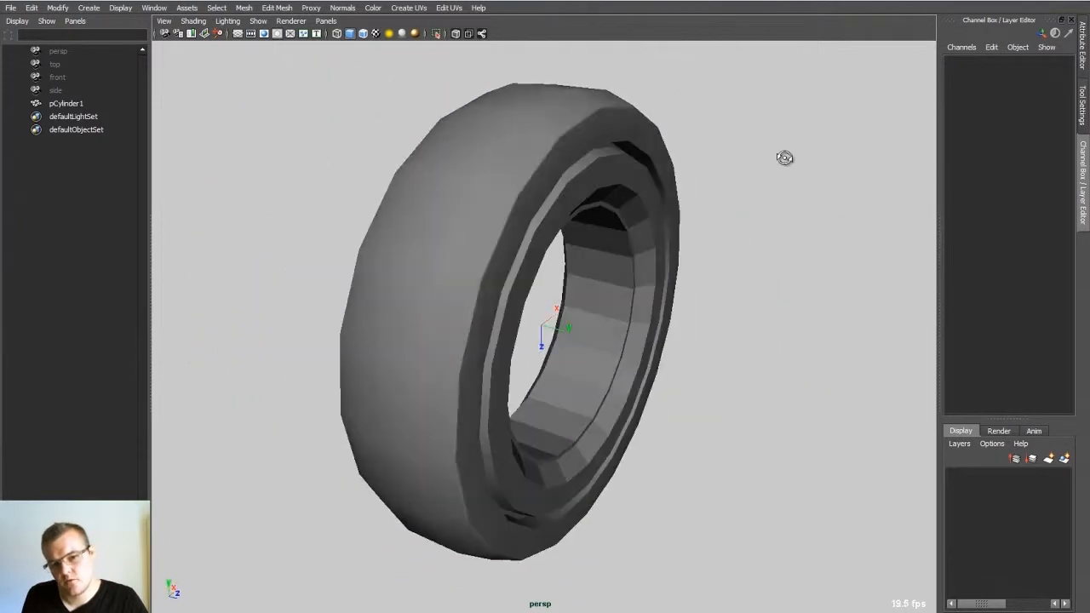
pyautogui.keyDown('alt'); pyautogui.moveTo(784, 158); pyautogui.dragTo(531, 151, button='right'); pyautogui.keyUp('alt')
pyautogui.keyDown('alt'); pyautogui.moveTo(531, 150); pyautogui.dragTo(450, 183); pyautogui.keyUp('alt')
pyautogui.keyDown('alt'); pyautogui.moveTo(451, 183); pyautogui.dragTo(577, 222, button='right'); pyautogui.keyUp('alt')
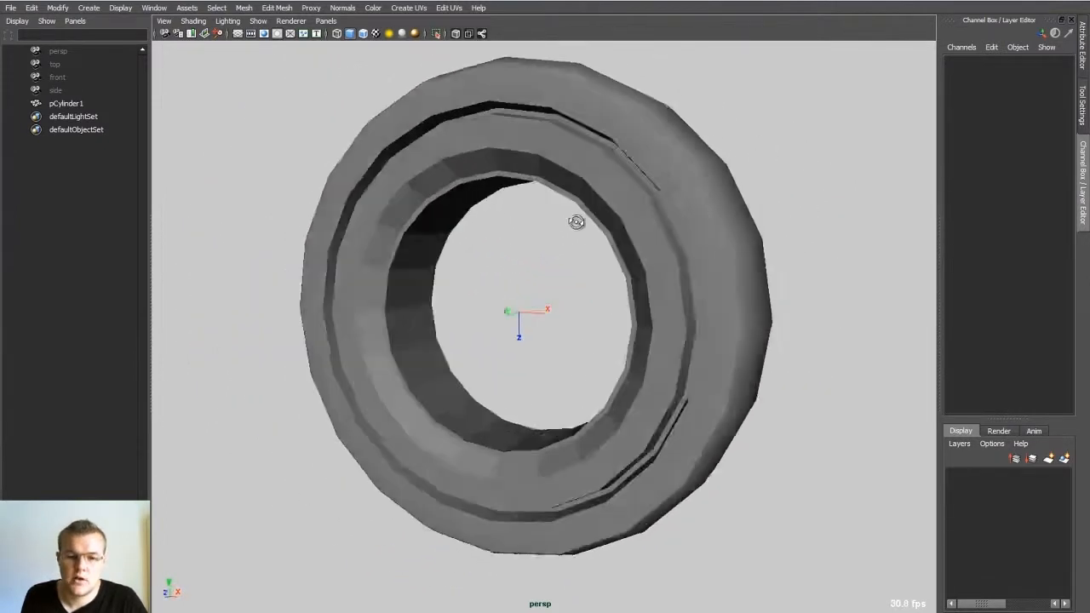
pyautogui.keyDown('alt'); pyautogui.moveTo(576, 221); pyautogui.dragTo(577, 254); pyautogui.keyUp('alt')
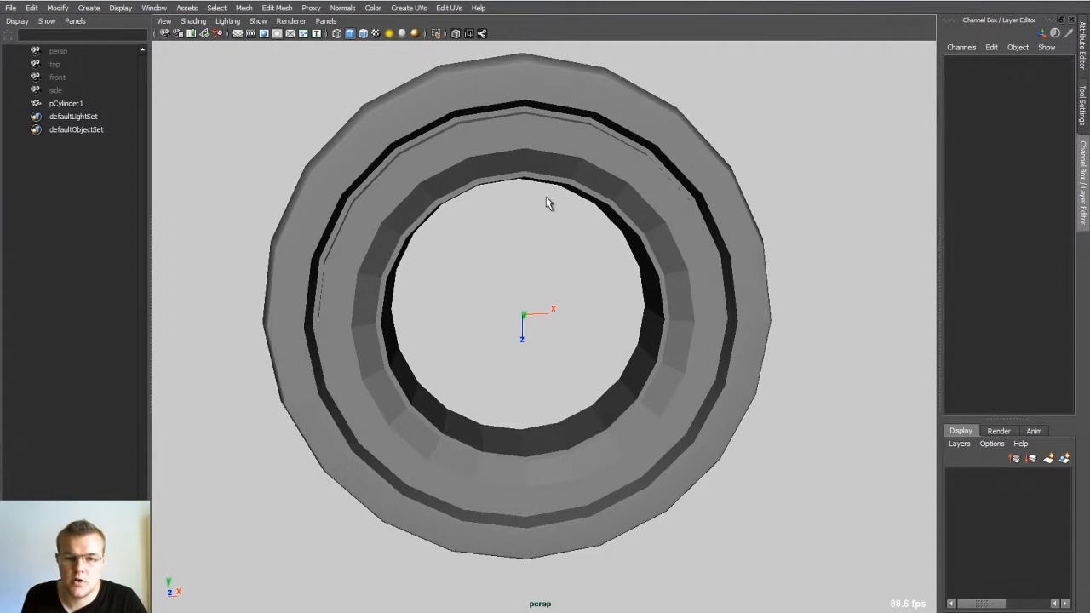
pyautogui.keyDown('alt'); pyautogui.moveTo(546, 197); pyautogui.dragTo(530, 270, button='middle'); pyautogui.keyUp('alt')
pyautogui.keyDown('alt'); pyautogui.moveTo(530, 270); pyautogui.dragTo(513, 252); pyautogui.keyUp('alt')
pyautogui.keyDown('alt'); pyautogui.moveTo(513, 252); pyautogui.dragTo(474, 244, button='right'); pyautogui.keyUp('alt')
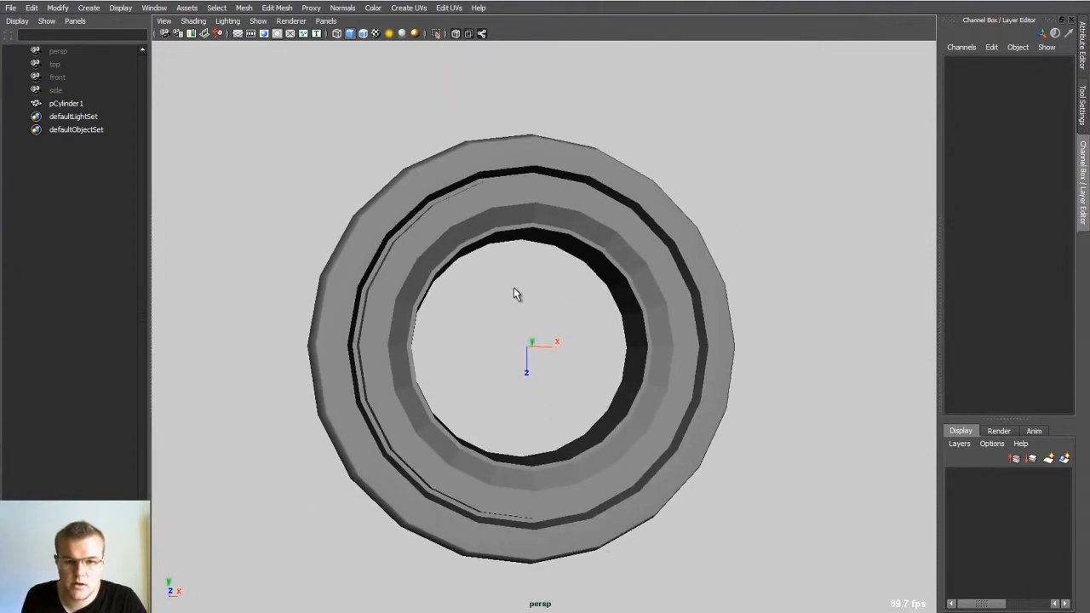
# Step: Start a new empty scene and bring up the custom marking menu
pyautogui.click(528, 295)
pyautogui.hotkey('ctrl', 'n')
pyautogui.click(544, 320)
pyautogui.click(551, 311)
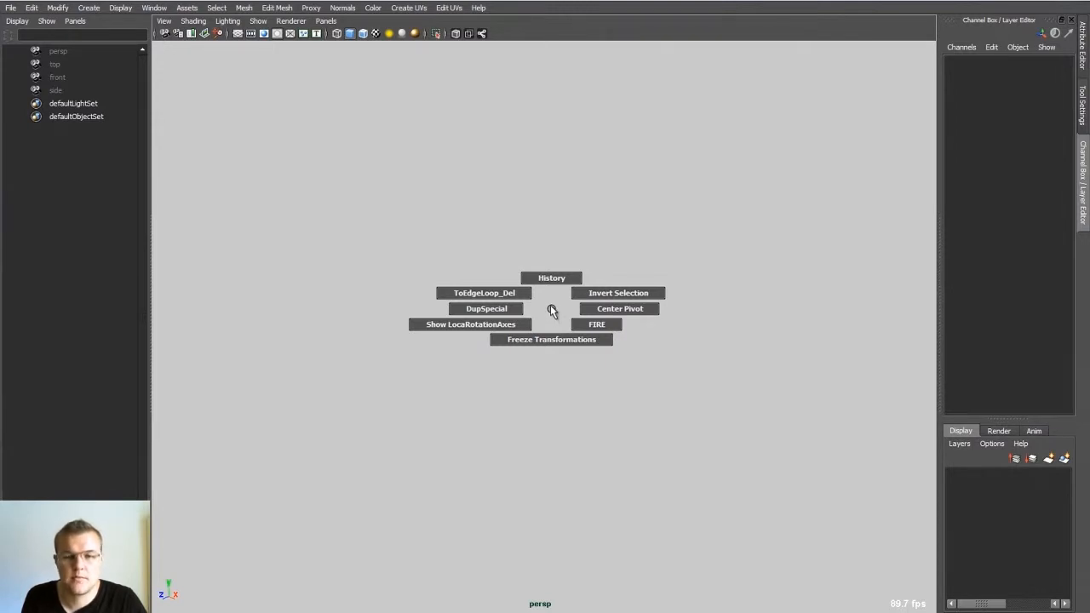
pyautogui.moveTo(551, 307); pyautogui.dragTo(561, 150)
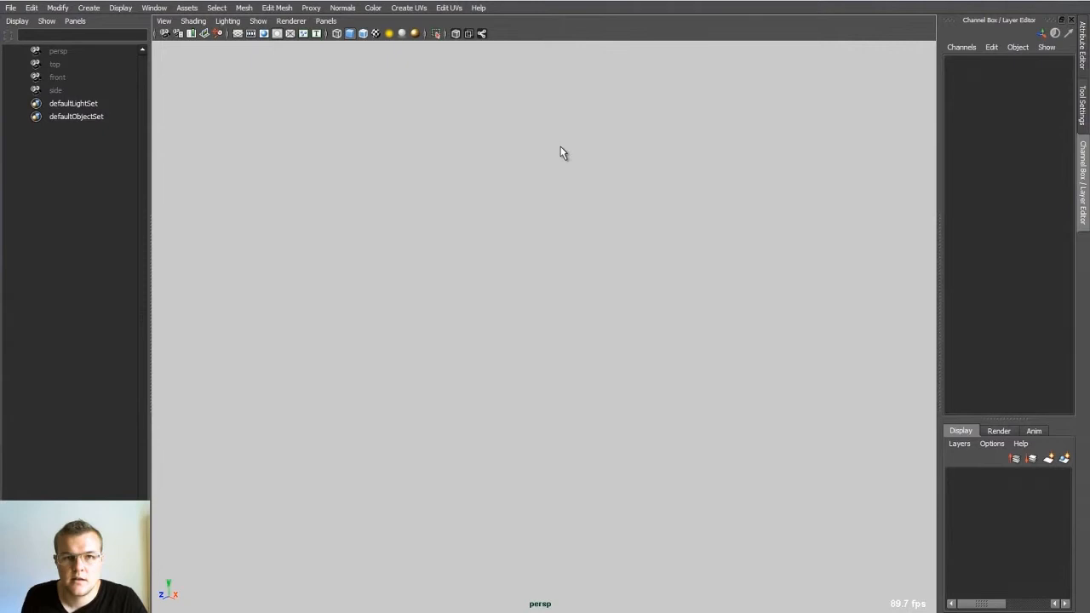